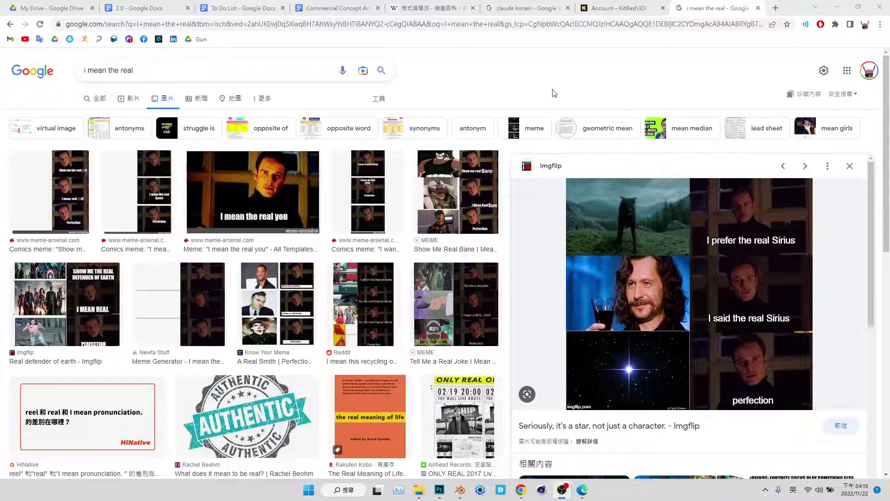
Switch to the 'claude lorrain' image results and preview the Wikipedia, WikiArt and Britannica paintings.
{"action": "scroll", "coordinate": [553, 92], "scroll_direction": "down", "scroll_amount": 2}
{"action": "scroll", "coordinate": [556, 102], "scroll_direction": "up", "scroll_amount": 2}
{"action": "left_click", "coordinate": [526, 8]}
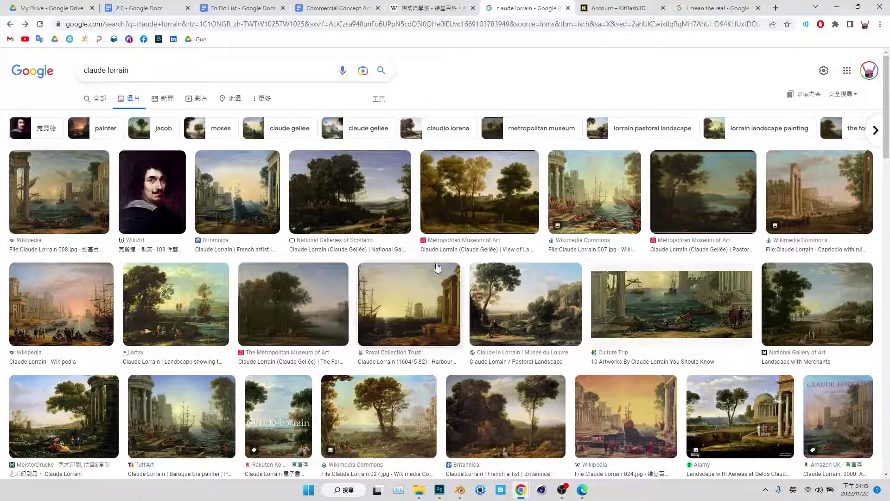
{"action": "left_click", "coordinate": [96, 172]}
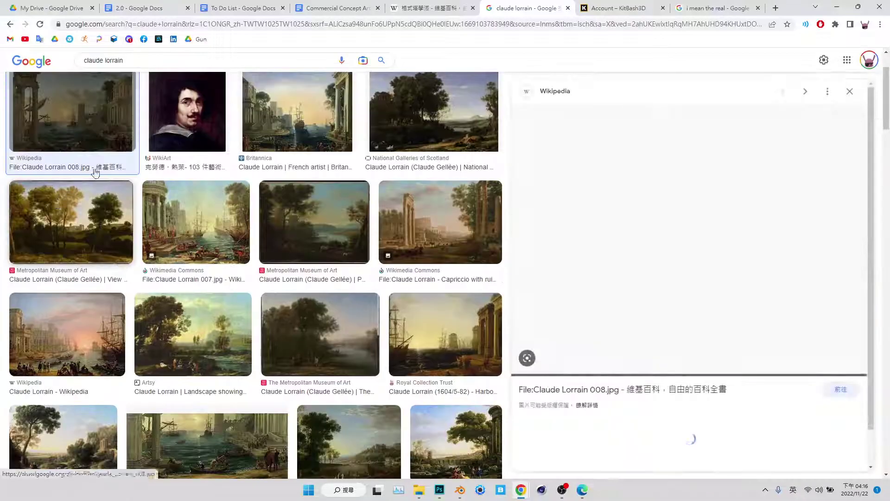
{"action": "left_click", "coordinate": [188, 116]}
{"action": "left_click", "coordinate": [296, 116]}
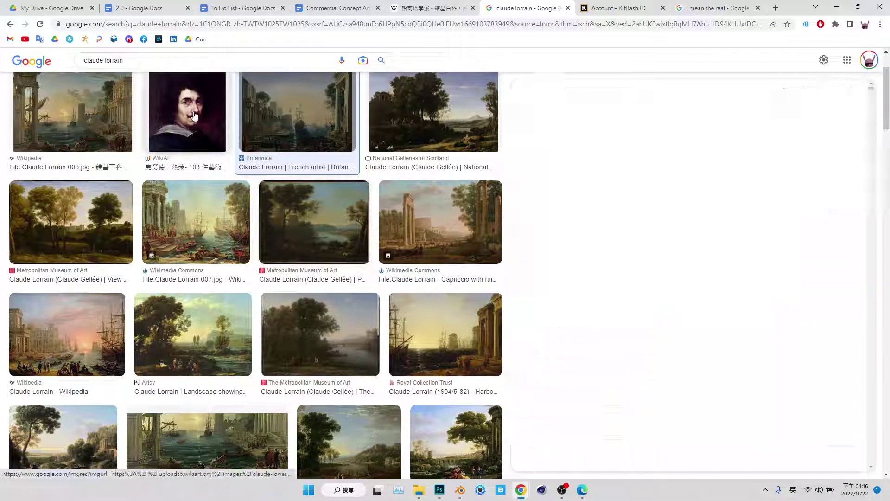
{"action": "left_click", "coordinate": [194, 116]}
{"action": "scroll", "coordinate": [648, 330], "scroll_direction": "down", "scroll_amount": 3}
{"action": "scroll", "coordinate": [553, 280], "scroll_direction": "up", "scroll_amount": 5}
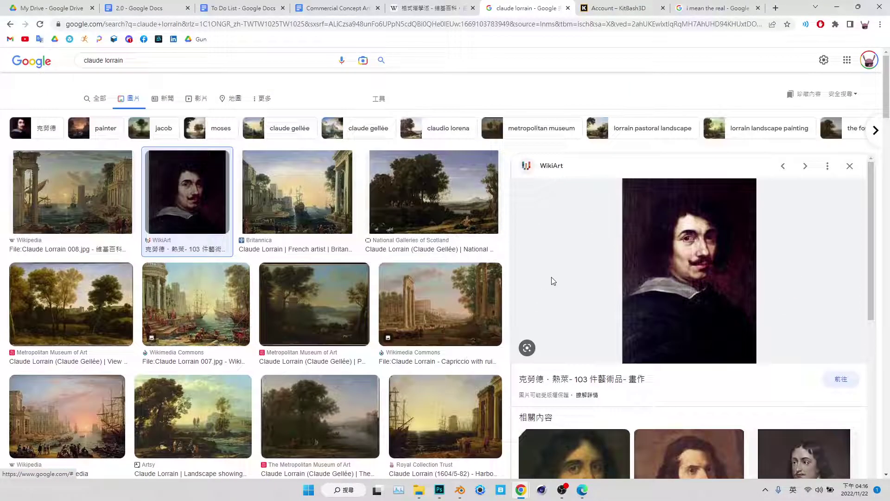
{"action": "left_click", "coordinate": [311, 209]}
{"action": "scroll", "coordinate": [310, 209], "scroll_direction": "up", "scroll_amount": 2}
{"action": "left_click", "coordinate": [108, 186]}
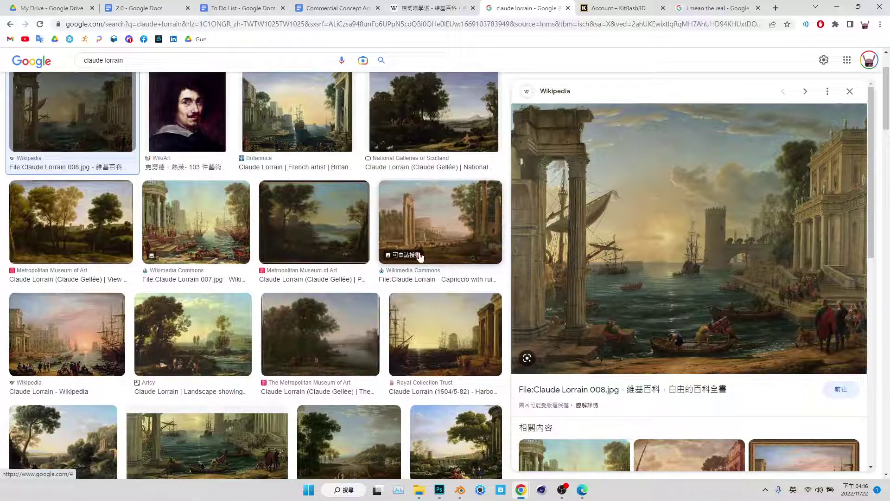
{"action": "left_click", "coordinate": [478, 309]}
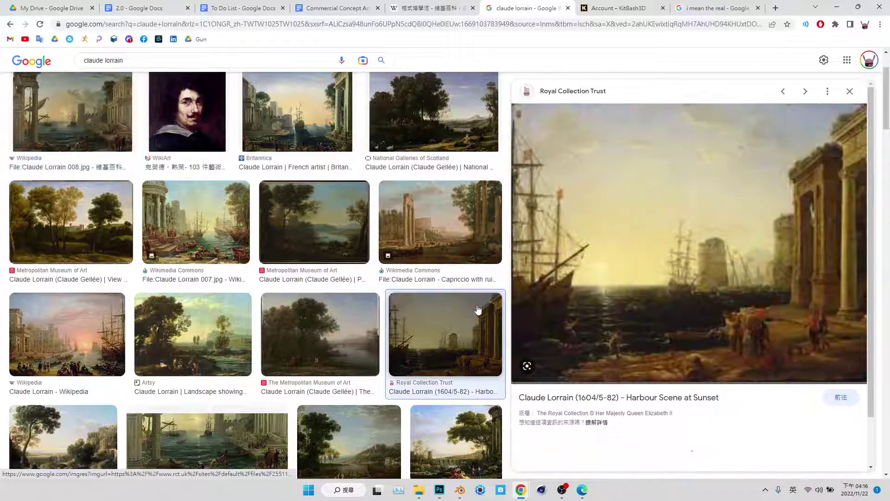
Scroll further, previewing the sunset harbour, Culture Trip and Capriccio with ruins paintings.
{"action": "left_click", "coordinate": [76, 316]}
{"action": "scroll", "coordinate": [108, 309], "scroll_direction": "down", "scroll_amount": 2}
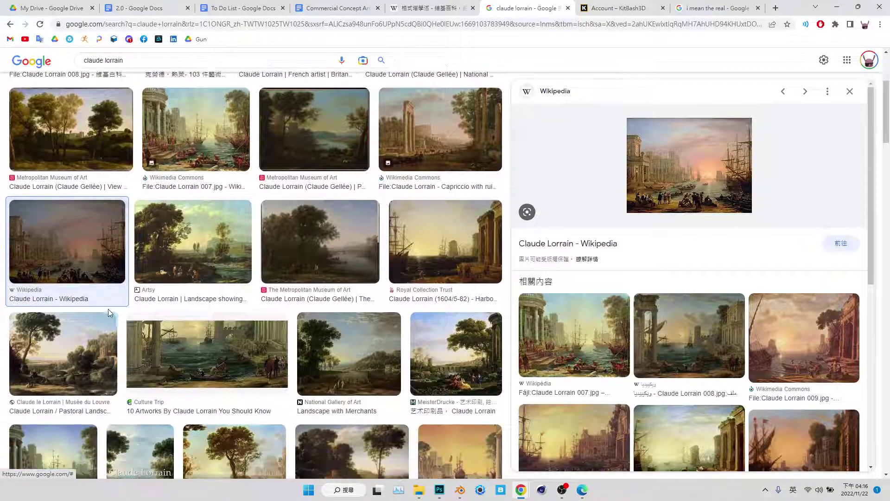
{"action": "scroll", "coordinate": [240, 303], "scroll_direction": "down", "scroll_amount": 1}
{"action": "left_click", "coordinate": [240, 303]}
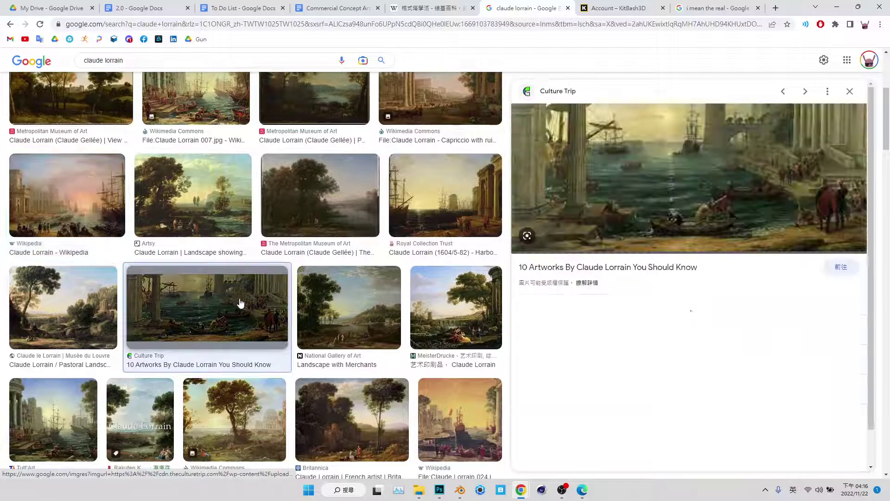
{"action": "scroll", "coordinate": [260, 301], "scroll_direction": "down", "scroll_amount": 2}
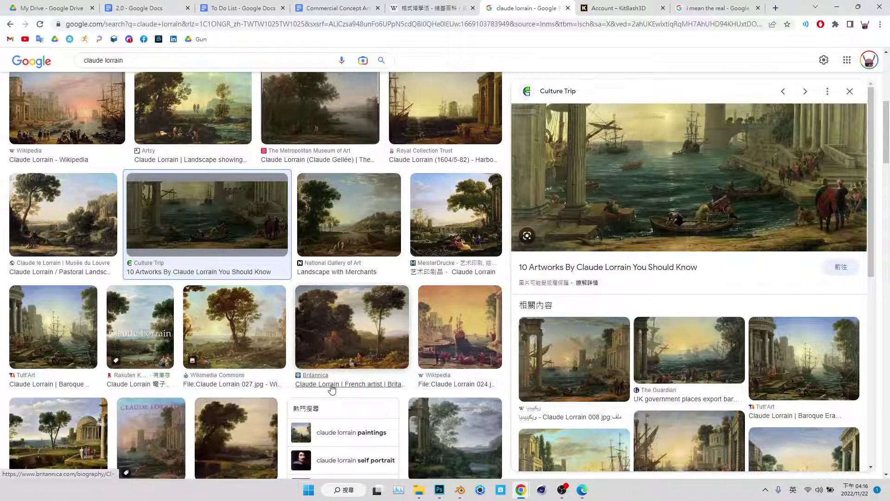
{"action": "scroll", "coordinate": [381, 374], "scroll_direction": "down", "scroll_amount": 1}
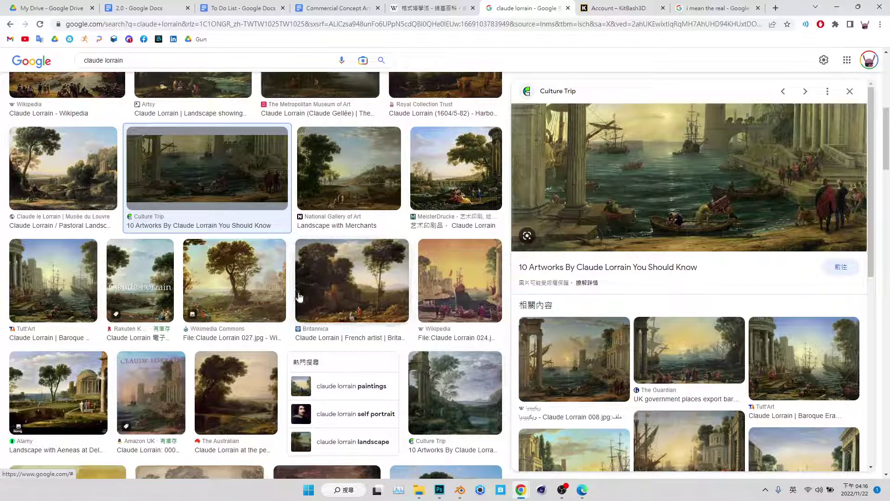
{"action": "scroll", "coordinate": [310, 303], "scroll_direction": "down", "scroll_amount": 2}
{"action": "scroll", "coordinate": [310, 303], "scroll_direction": "up", "scroll_amount": 3}
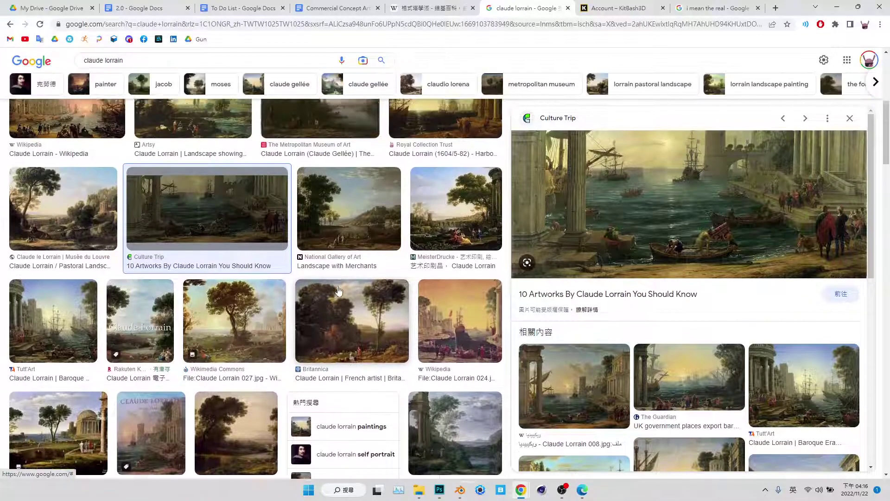
{"action": "scroll", "coordinate": [371, 297], "scroll_direction": "up", "scroll_amount": 3}
{"action": "scroll", "coordinate": [420, 294], "scroll_direction": "up", "scroll_amount": 2}
{"action": "left_click", "coordinate": [421, 295]}
Revisit the Britannica harbour painting, then bring up the Tools Size filter choices.
{"action": "scroll", "coordinate": [417, 296], "scroll_direction": "up", "scroll_amount": 1}
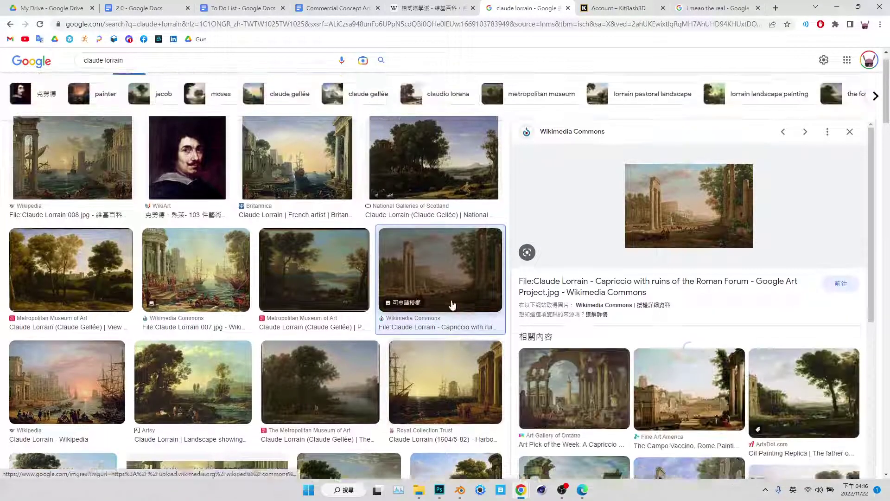
{"action": "scroll", "coordinate": [325, 232], "scroll_direction": "up", "scroll_amount": 1}
{"action": "left_click", "coordinate": [295, 204]}
{"action": "scroll", "coordinate": [295, 204], "scroll_direction": "up", "scroll_amount": 3}
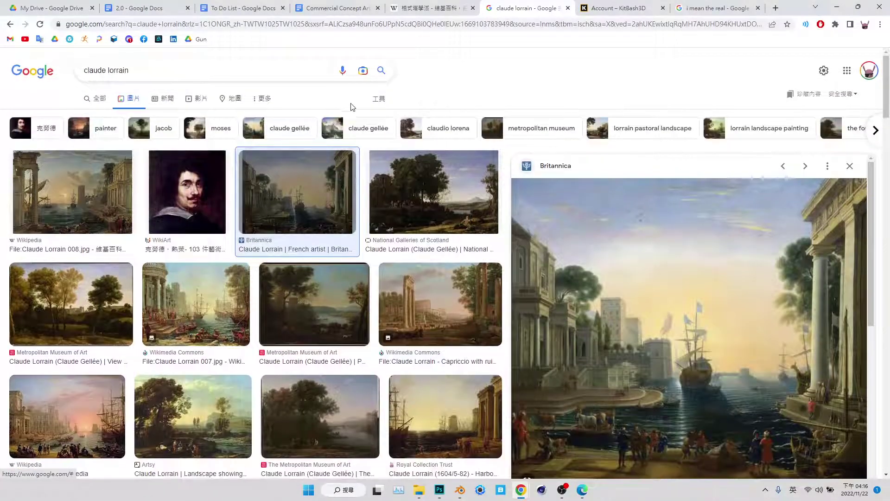
{"action": "left_click", "coordinate": [378, 98]}
{"action": "left_click", "coordinate": [80, 116]}
Limit results to Large images and preview the Claude Lorrain 008 and Britannica paintings.
{"action": "left_click", "coordinate": [79, 155]}
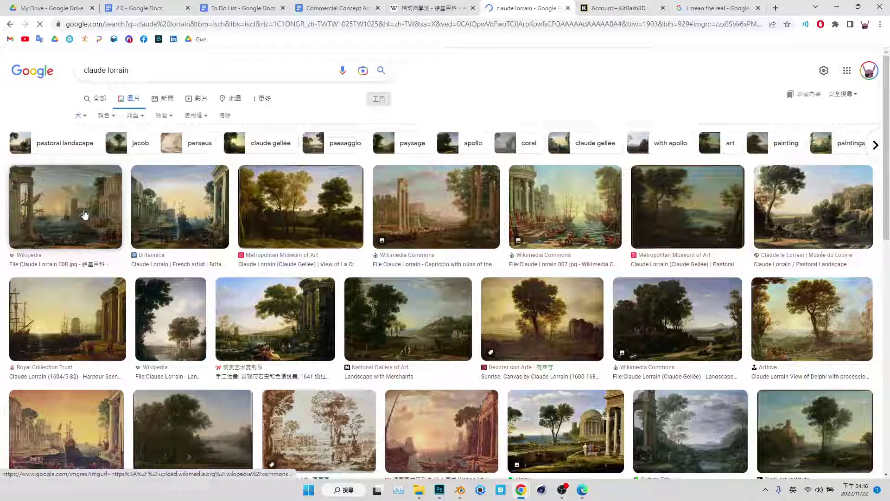
{"action": "left_click", "coordinate": [70, 204]}
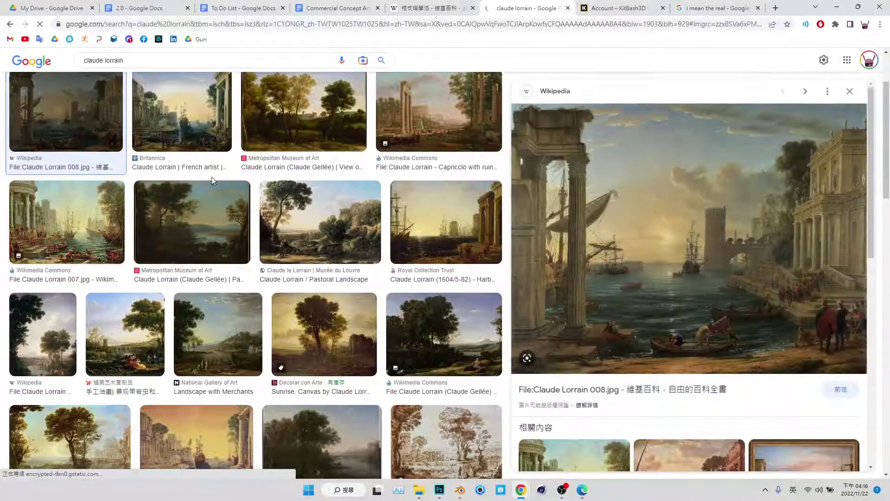
{"action": "left_click", "coordinate": [187, 133]}
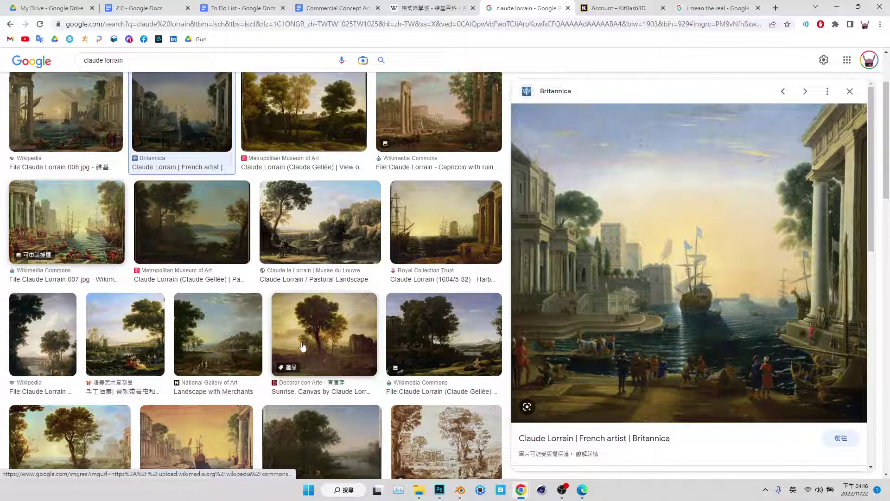
Scroll through the large results and preview the Harbour Scene at Sunset painting.
{"action": "scroll", "coordinate": [302, 345], "scroll_direction": "down", "scroll_amount": 2}
{"action": "scroll", "coordinate": [293, 348], "scroll_direction": "down", "scroll_amount": 1}
{"action": "scroll", "coordinate": [315, 324], "scroll_direction": "down", "scroll_amount": 3}
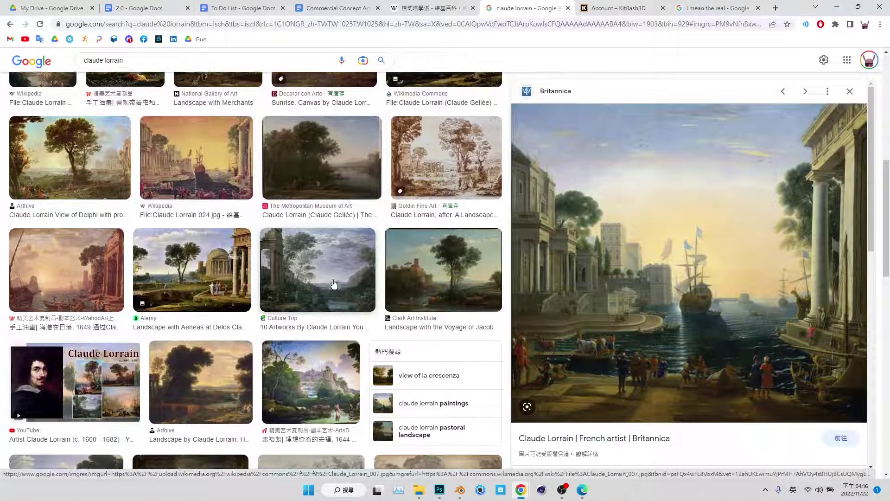
{"action": "scroll", "coordinate": [332, 283], "scroll_direction": "down", "scroll_amount": 1}
{"action": "scroll", "coordinate": [287, 269], "scroll_direction": "down", "scroll_amount": 3}
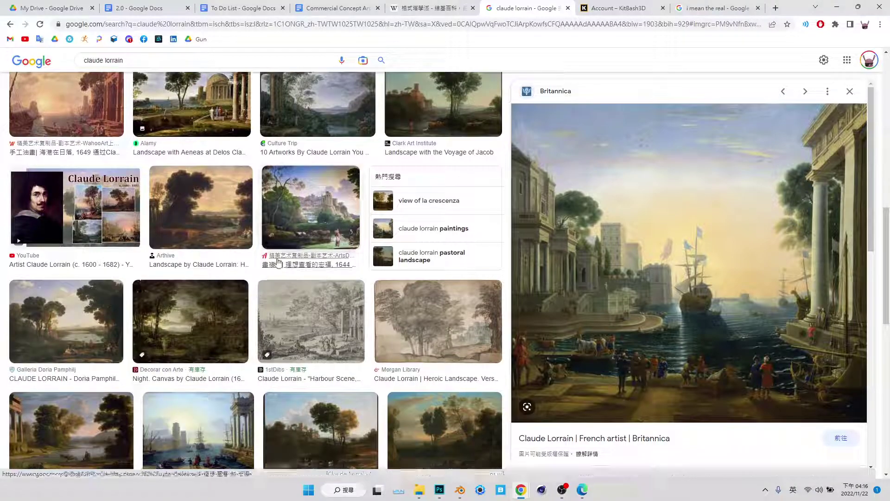
{"action": "scroll", "coordinate": [278, 265], "scroll_direction": "down", "scroll_amount": 1}
{"action": "scroll", "coordinate": [302, 287], "scroll_direction": "down", "scroll_amount": 2}
{"action": "scroll", "coordinate": [319, 319], "scroll_direction": "up", "scroll_amount": 5}
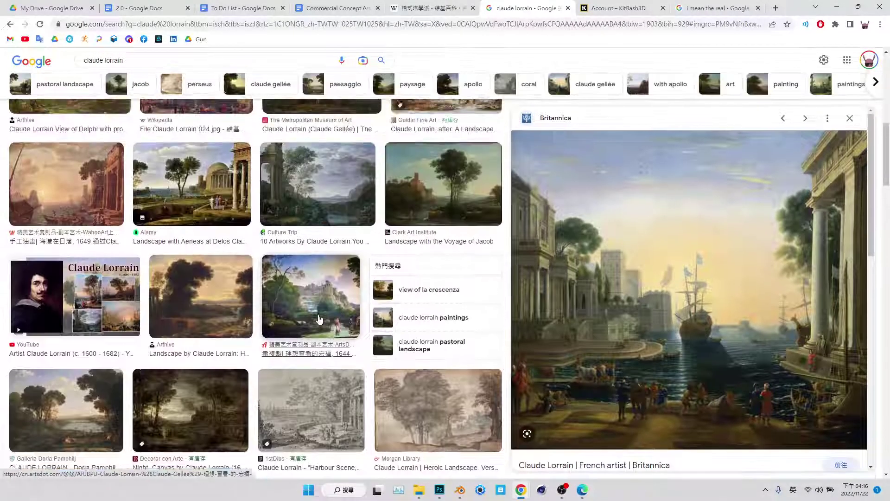
{"action": "scroll", "coordinate": [319, 319], "scroll_direction": "up", "scroll_amount": 3}
{"action": "scroll", "coordinate": [348, 315], "scroll_direction": "up", "scroll_amount": 2}
{"action": "left_click", "coordinate": [456, 311]}
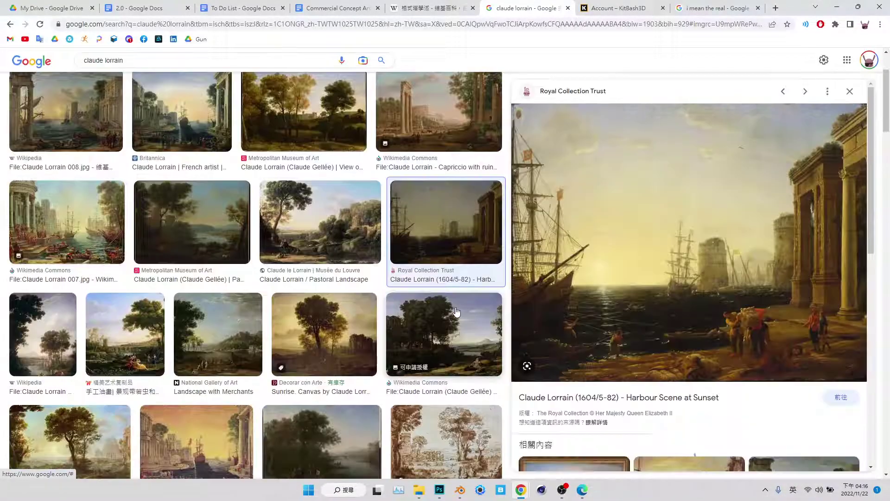
Copy the Claude Lorrain 008 image to the clipboard and bring Photoshop forward.
{"action": "right_click", "coordinate": [673, 288]}
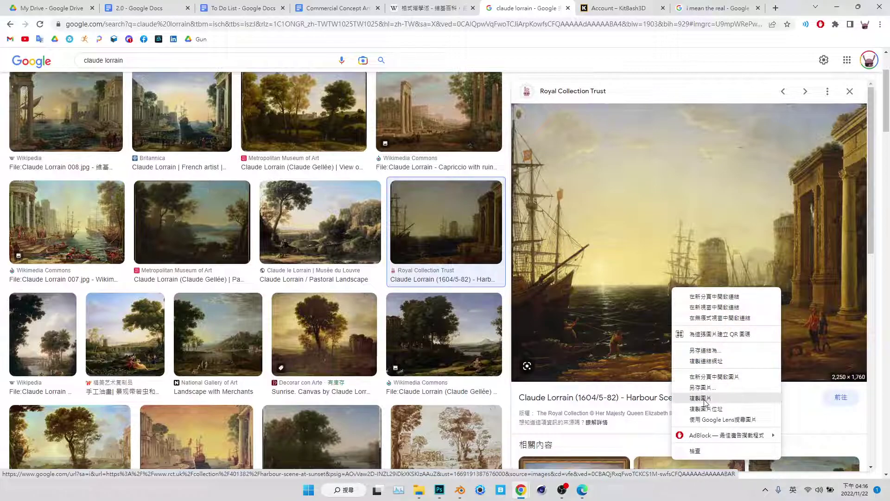
{"action": "left_click", "coordinate": [93, 124]}
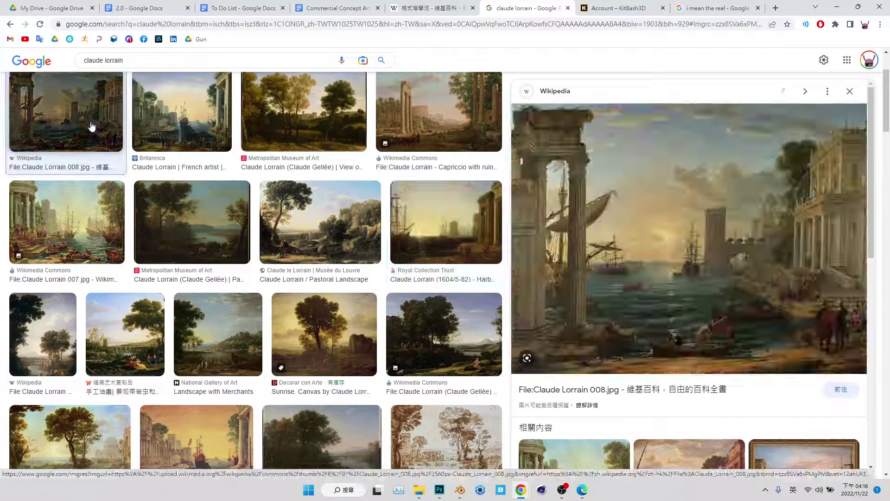
{"action": "right_click", "coordinate": [667, 213]}
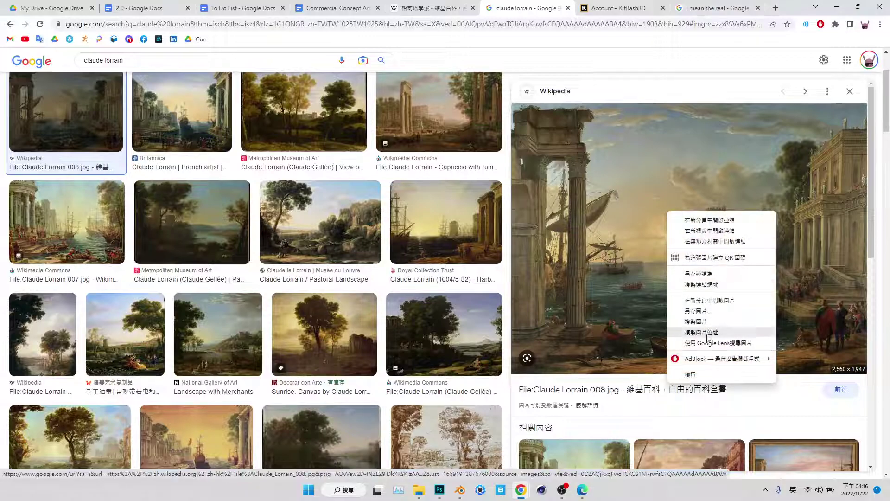
{"action": "left_click", "coordinate": [696, 322]}
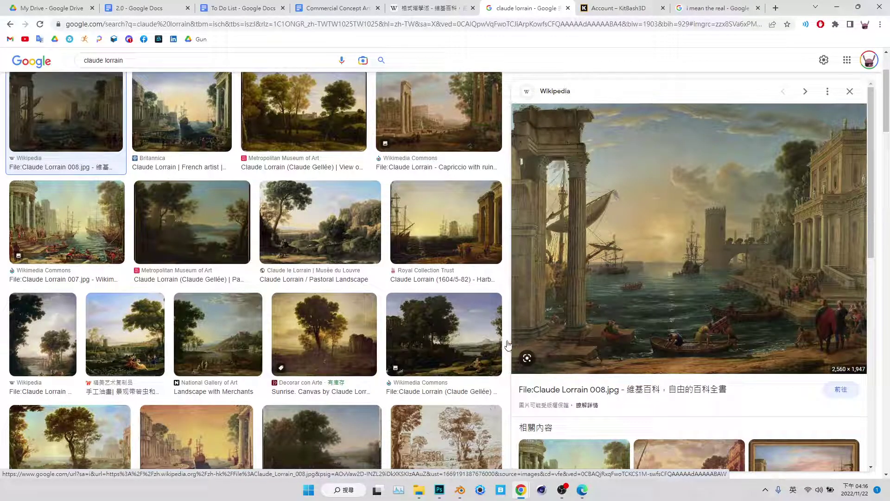
{"action": "left_click", "coordinate": [439, 489]}
Paste the Claude Lorrain painting in as a layer with an empty layer above it.
{"action": "left_click", "coordinate": [754, 302]}
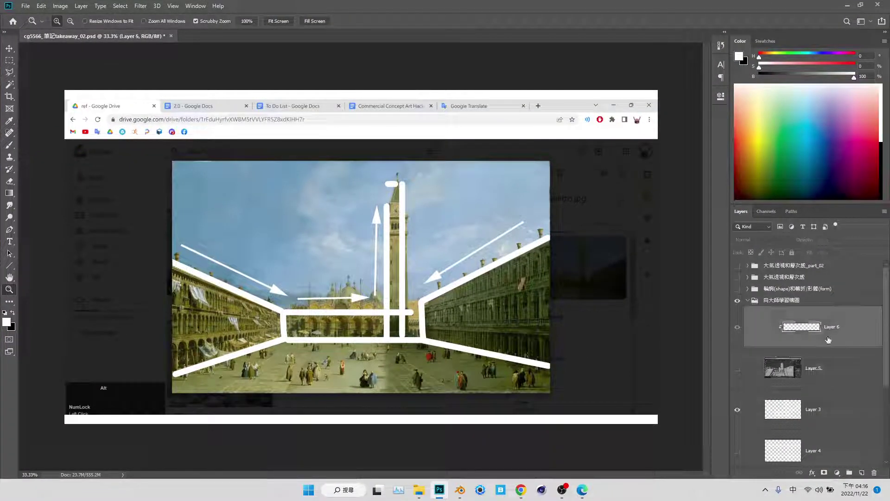
{"action": "key", "text": "ctrl+v"}
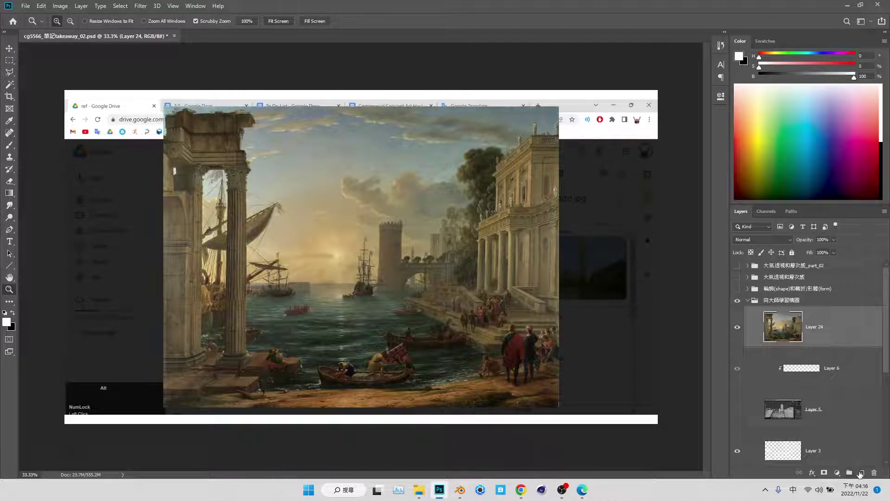
{"action": "left_click", "coordinate": [860, 473]}
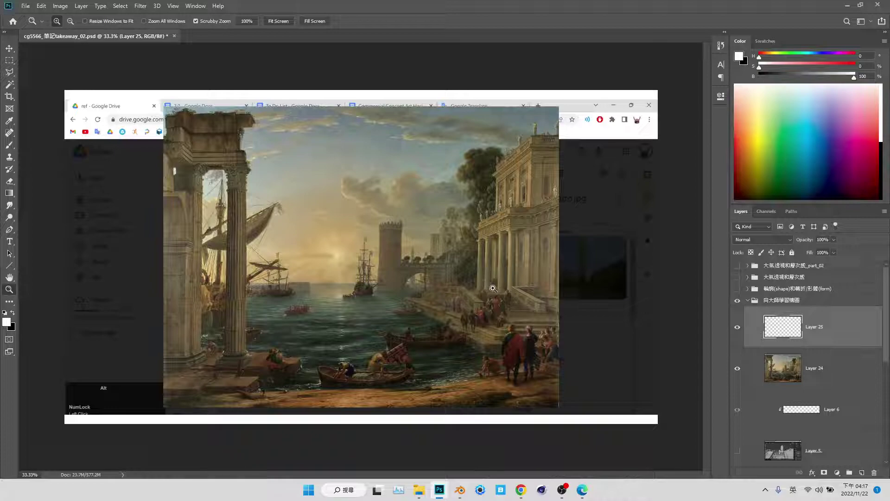
Brush straight white guide lines on the right side converging on the tower.
{"action": "key", "text": "b"}
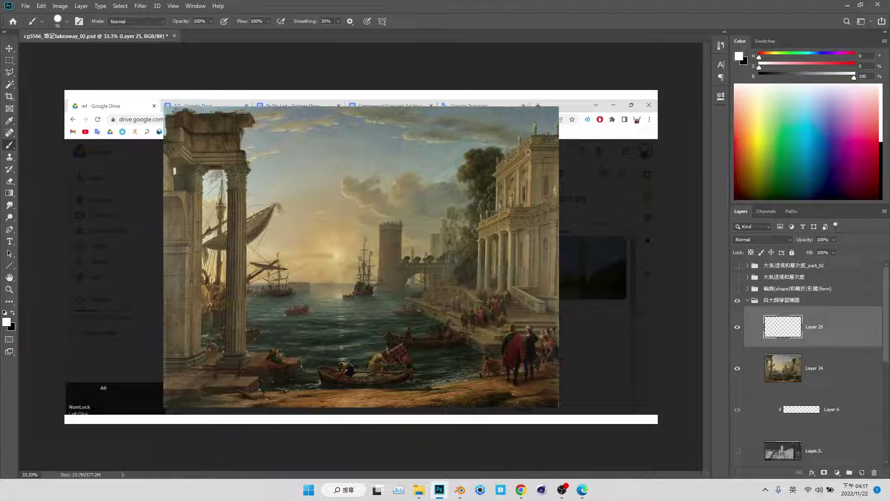
{"action": "left_click", "coordinate": [541, 131]}
{"action": "left_click", "coordinate": [408, 213], "text": "shift"}
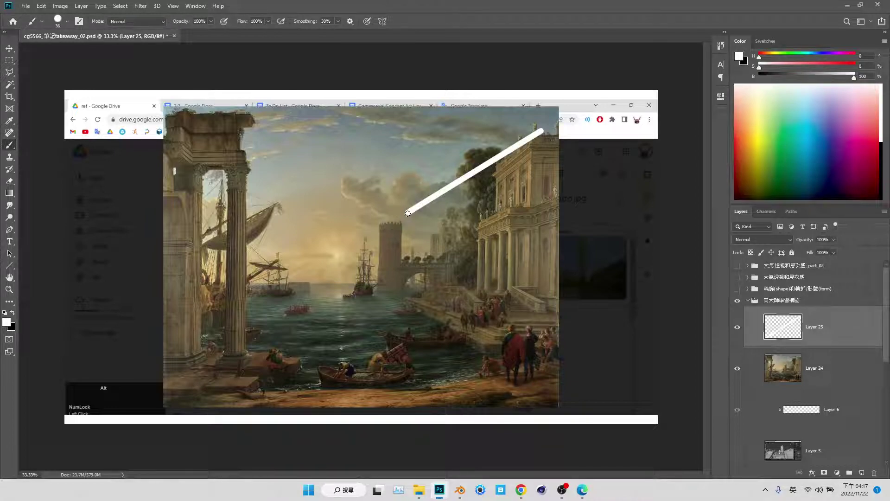
{"action": "key", "text": "ctrl+z"}
{"action": "left_click", "coordinate": [531, 131]}
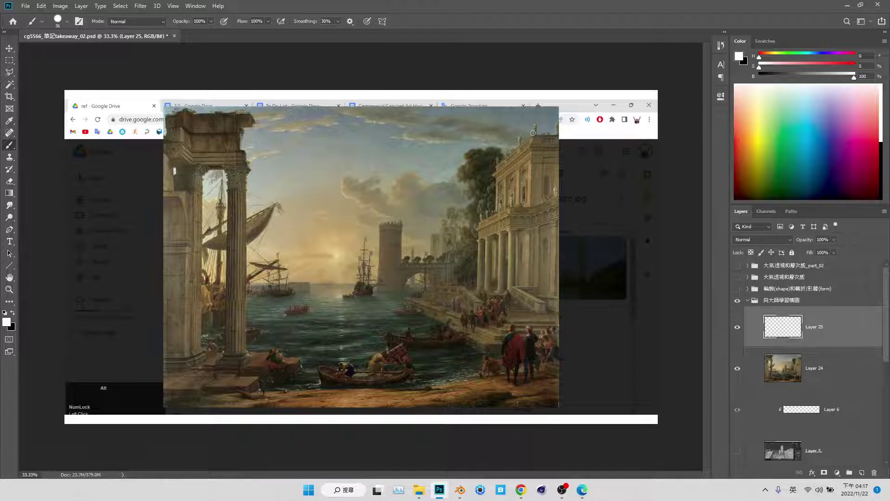
{"action": "left_click", "coordinate": [400, 225], "text": "shift"}
{"action": "key", "text": "ctrl+z"}
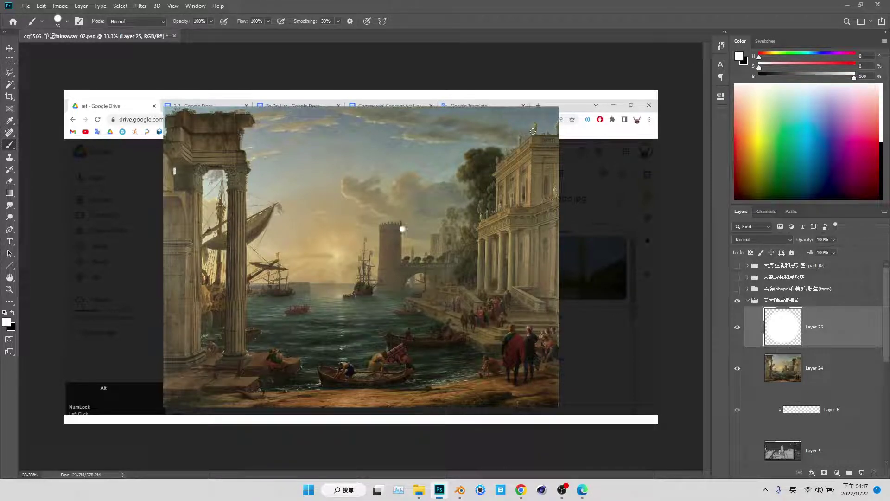
{"action": "left_click", "coordinate": [533, 131], "text": "shift"}
{"action": "left_click_drag", "start_coordinate": [406, 231], "coordinate": [406, 301]}
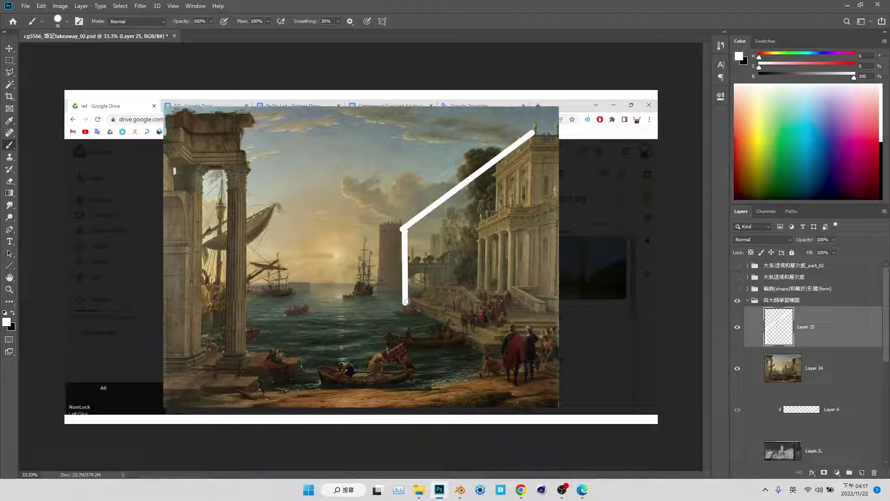
{"action": "left_click", "coordinate": [534, 372], "text": "shift"}
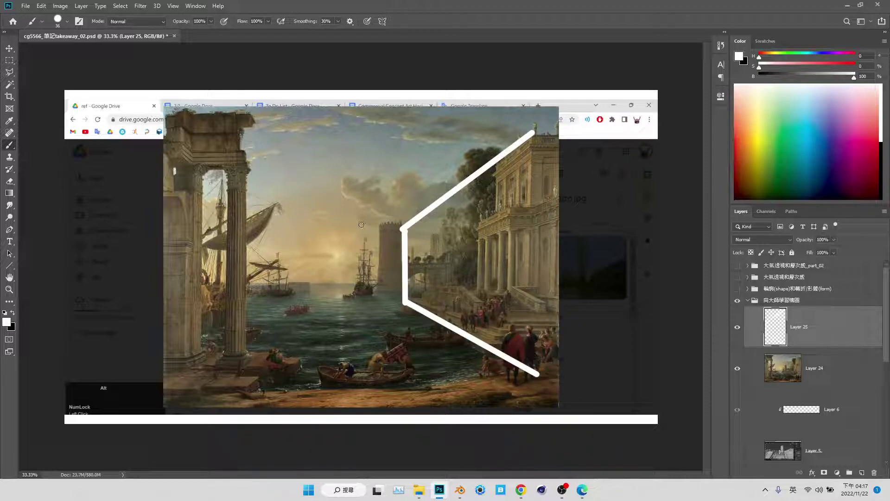
Draw left-side guide lines from the top and lower-left edges toward the centre.
{"action": "left_click", "coordinate": [249, 111]}
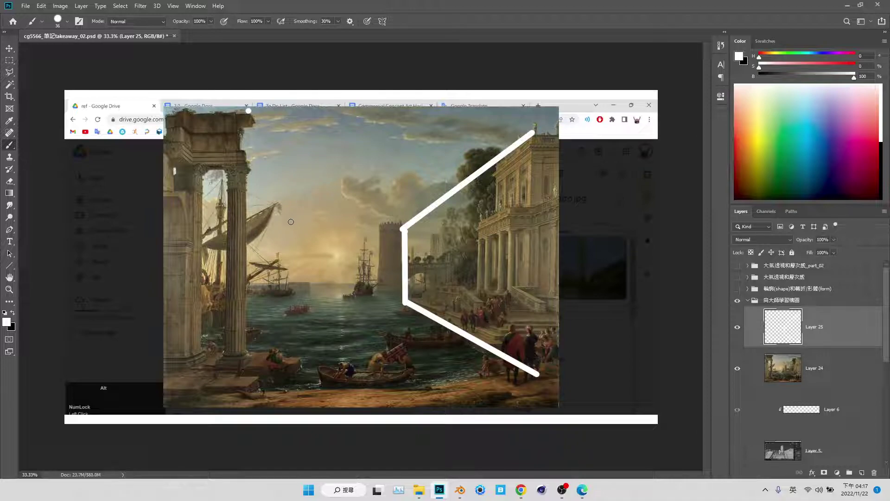
{"action": "left_click", "coordinate": [318, 213], "text": "shift"}
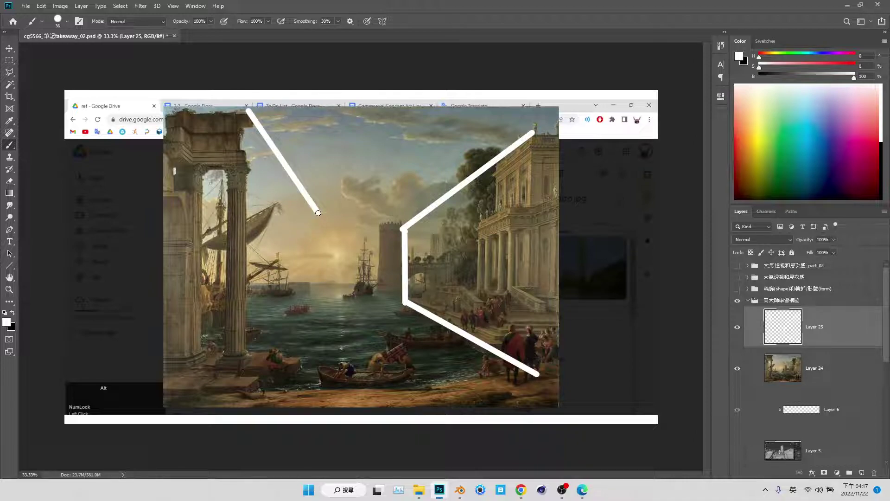
{"action": "left_click", "coordinate": [241, 370], "text": "shift"}
{"action": "key", "text": "ctrl+z"}
{"action": "left_click_drag", "start_coordinate": [239, 367], "coordinate": [335, 264]}
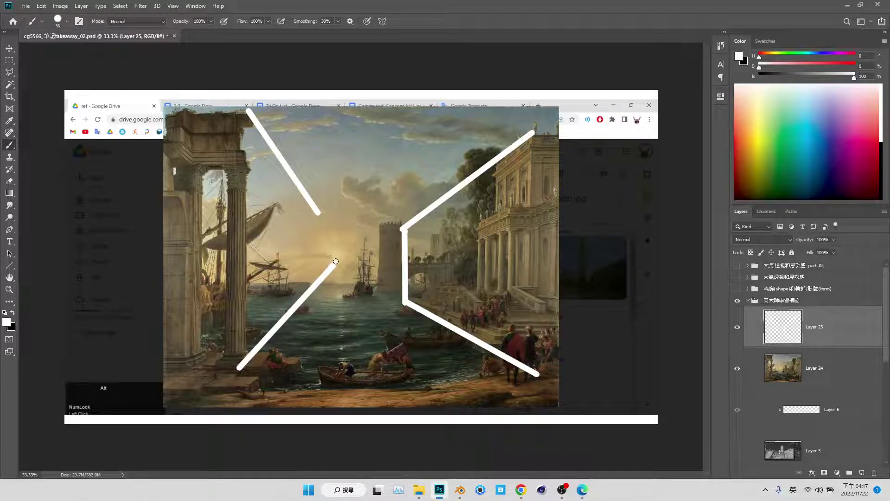
Trim the left-side guide lines with the eraser and add a vertical line on the left.
{"action": "left_click", "coordinate": [251, 112], "text": "shift"}
{"action": "key", "text": "e"}
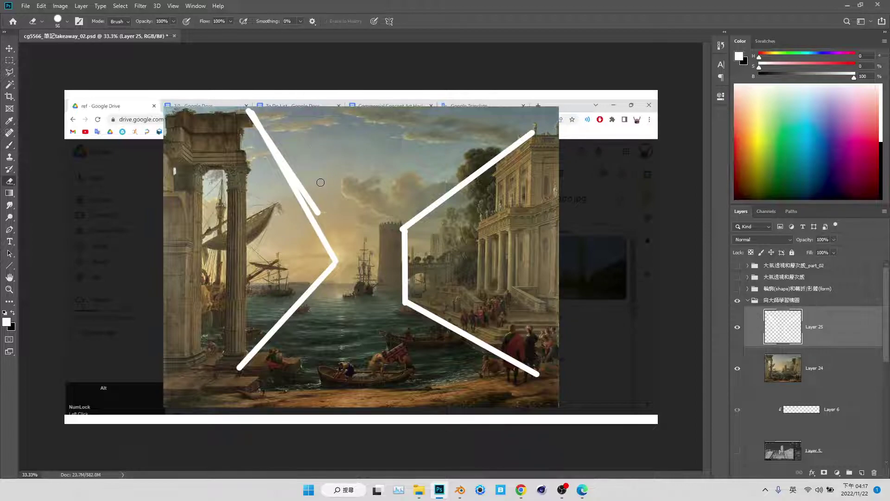
{"action": "left_click", "coordinate": [324, 214]}
{"action": "key", "text": "ctrl+z"}
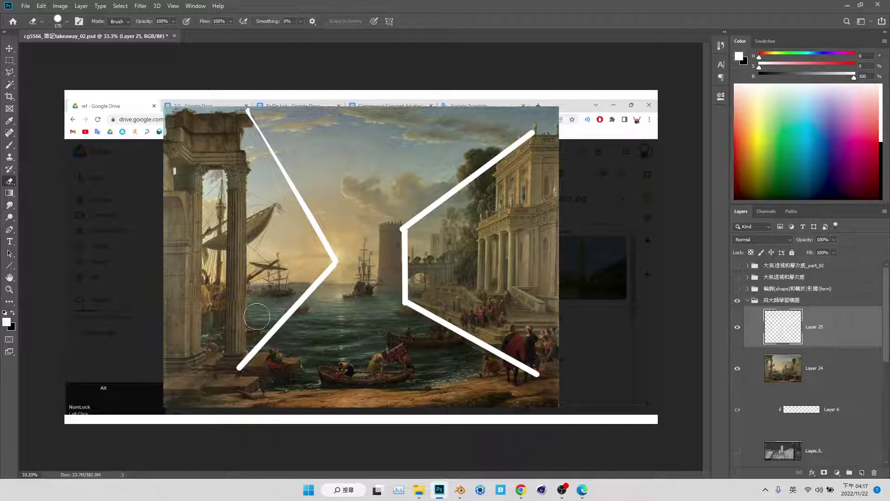
{"action": "left_click_drag", "start_coordinate": [333, 307], "coordinate": [297, 316]}
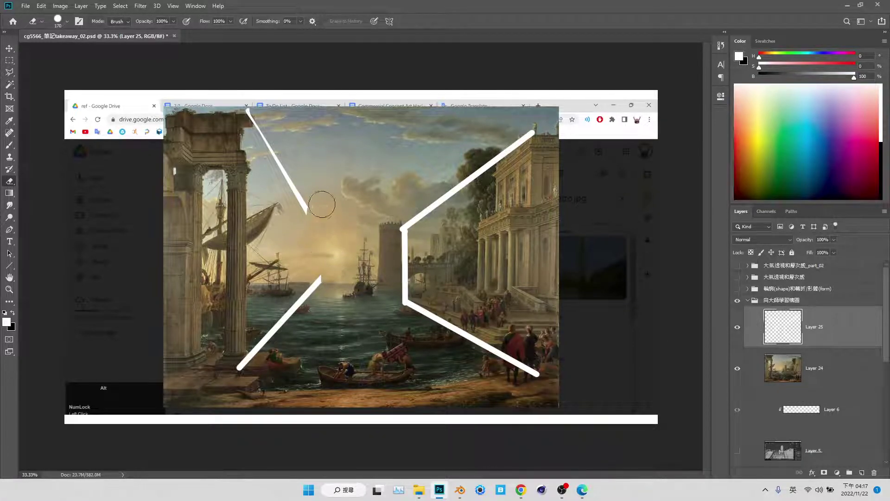
{"action": "left_click_drag", "start_coordinate": [297, 194], "coordinate": [271, 152]}
{"action": "left_click_drag", "start_coordinate": [284, 318], "coordinate": [252, 342]}
{"action": "key", "text": "b"}
{"action": "left_click_drag", "start_coordinate": [254, 270], "coordinate": [265, 102]}
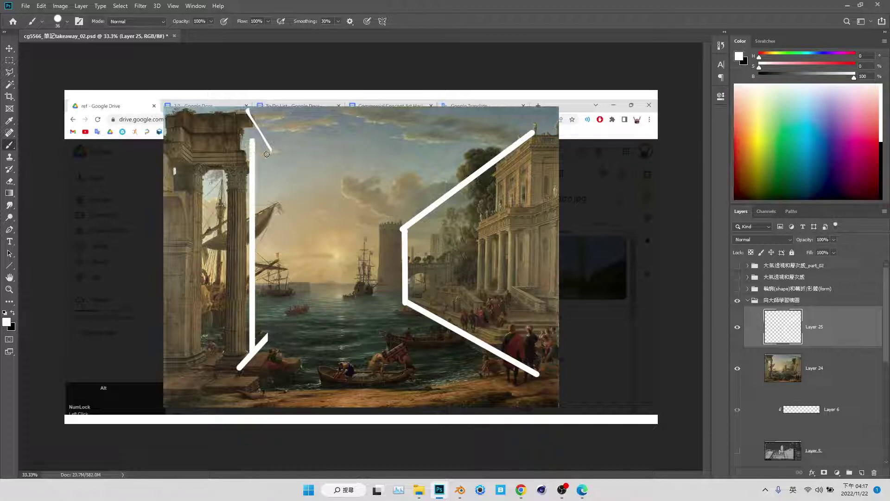
{"action": "key", "text": "e"}
{"action": "left_click_drag", "start_coordinate": [273, 153], "coordinate": [258, 128]}
{"action": "left_click_drag", "start_coordinate": [268, 334], "coordinate": [258, 352]}
{"action": "key", "text": "b"}
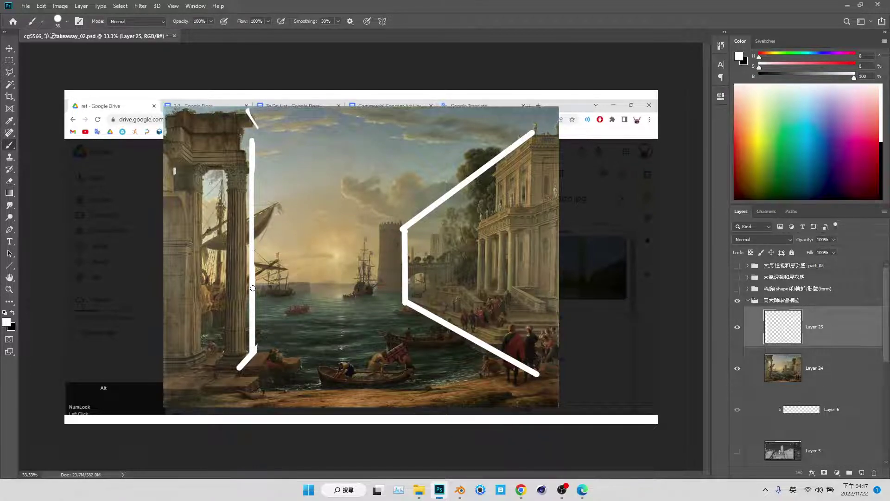
Redraw the lines as arrows from the top, lower left and right toward the centre.
{"action": "left_click", "coordinate": [313, 226], "text": "shift"}
{"action": "left_click_drag", "start_coordinate": [253, 363], "coordinate": [300, 301]}
{"action": "left_click_drag", "start_coordinate": [445, 179], "coordinate": [375, 233]}
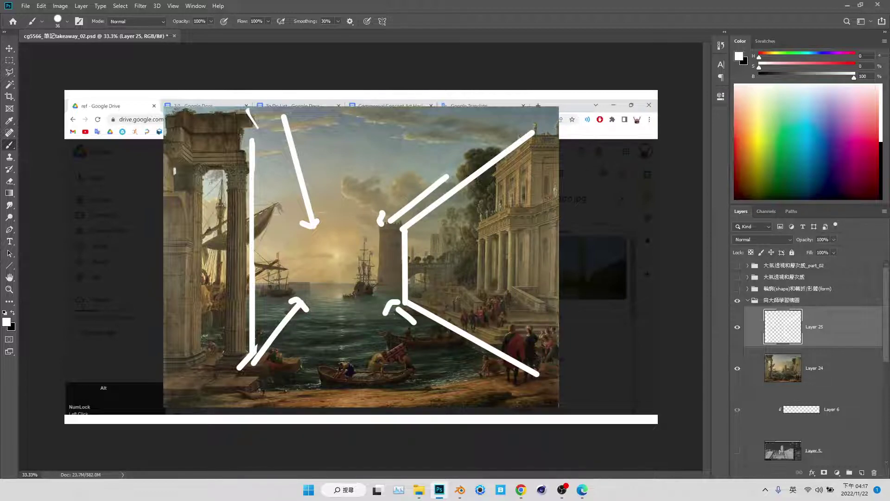
{"action": "mouse_move", "coordinate": [360, 291]}
{"action": "left_mouse_down"}
{"action": "mouse_move", "coordinate": [362, 257]}
{"action": "mouse_move", "coordinate": [373, 280]}
{"action": "left_mouse_up"}
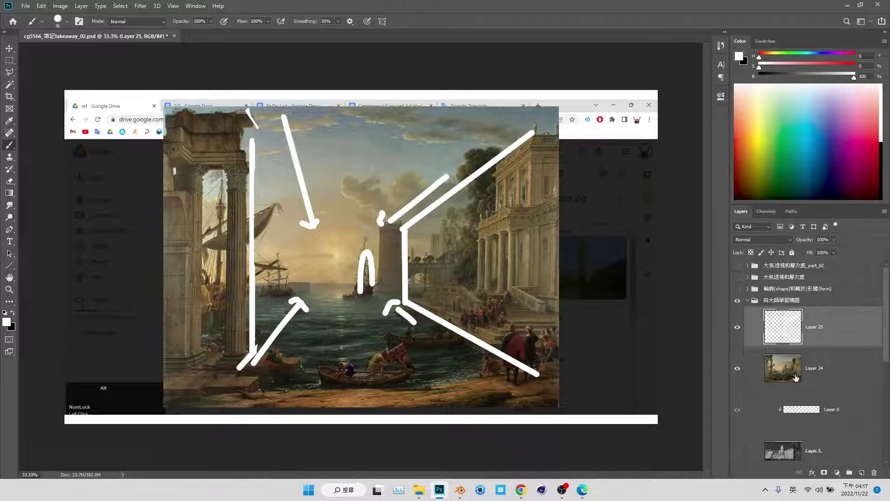
{"action": "key", "text": "ctrl+z"}
Sketch arches over the central and left ships on Layer 26, hide both overlays, add Layer 27.
{"action": "left_click", "coordinate": [861, 473]}
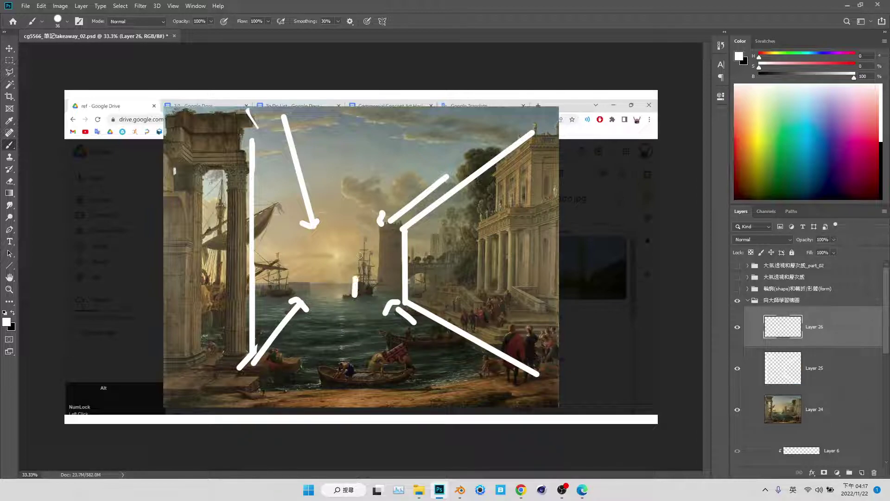
{"action": "mouse_move", "coordinate": [359, 255]}
{"action": "left_mouse_down"}
{"action": "mouse_move", "coordinate": [364, 250]}
{"action": "mouse_move", "coordinate": [371, 284]}
{"action": "left_mouse_up"}
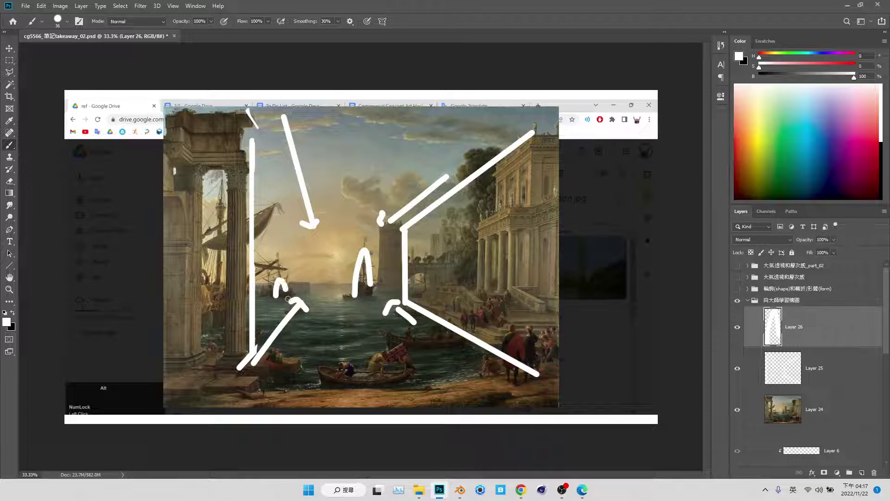
{"action": "left_click_drag", "start_coordinate": [287, 299], "coordinate": [289, 301]}
{"action": "left_click", "coordinate": [737, 368]}
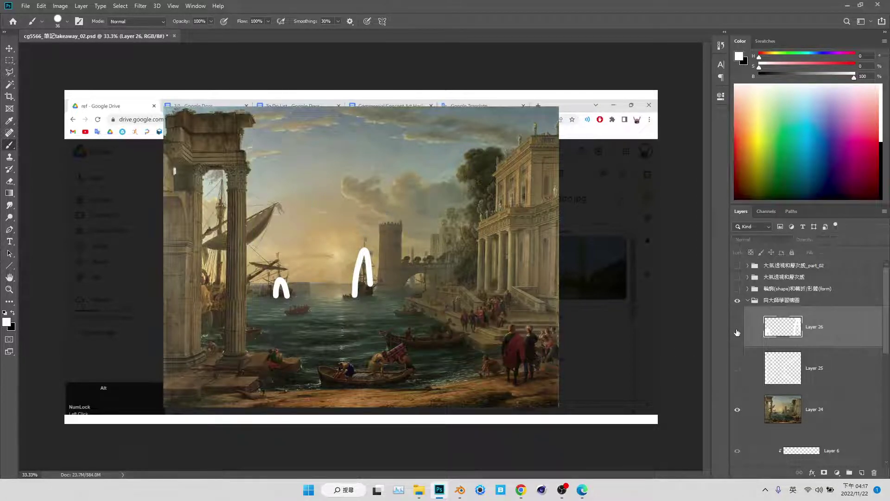
{"action": "left_click", "coordinate": [737, 327]}
{"action": "left_click", "coordinate": [861, 473]}
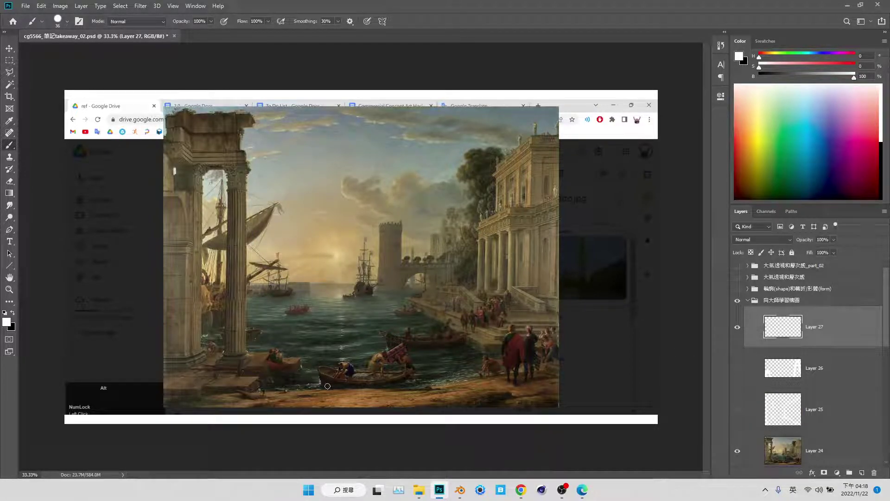
Trace the foreground boats with a long line, reshaping its middle into a higher arc.
{"action": "left_click_drag", "start_coordinate": [293, 383], "coordinate": [597, 379]}
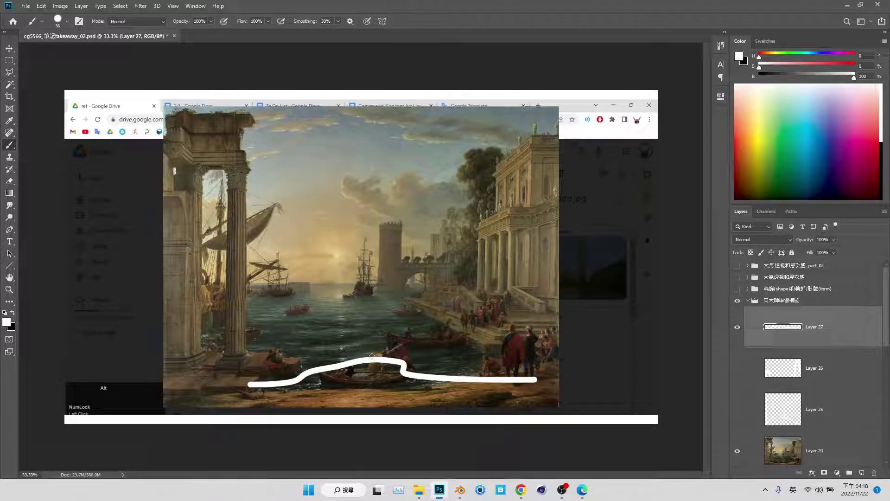
{"action": "key", "text": "e"}
{"action": "left_click_drag", "start_coordinate": [352, 360], "coordinate": [426, 366]}
{"action": "key", "text": "b"}
{"action": "mouse_move", "coordinate": [346, 366]}
{"action": "left_mouse_down"}
{"action": "mouse_move", "coordinate": [399, 354]}
{"action": "mouse_move", "coordinate": [374, 346]}
{"action": "mouse_move", "coordinate": [407, 331]}
{"action": "mouse_move", "coordinate": [478, 346]}
{"action": "mouse_move", "coordinate": [424, 354]}
{"action": "mouse_move", "coordinate": [480, 347]}
{"action": "left_mouse_up"}
{"action": "key", "text": "e"}
{"action": "key", "text": "b"}
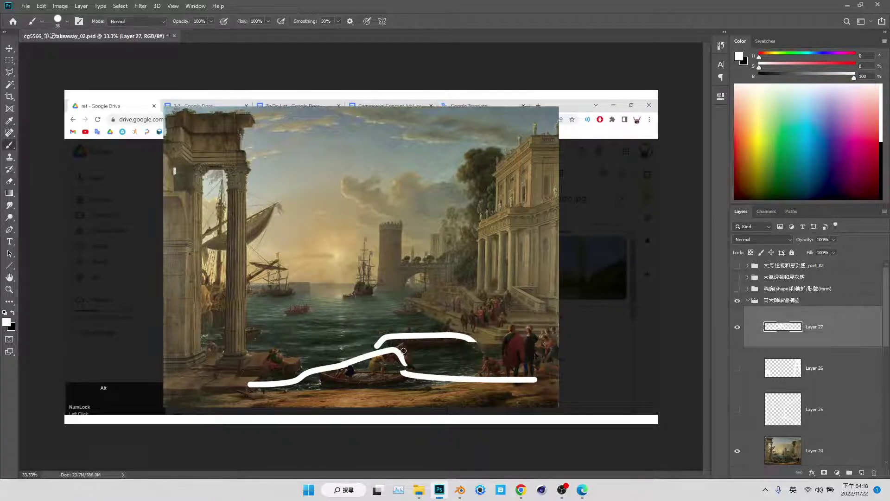
{"action": "left_click_drag", "start_coordinate": [402, 351], "coordinate": [510, 350]}
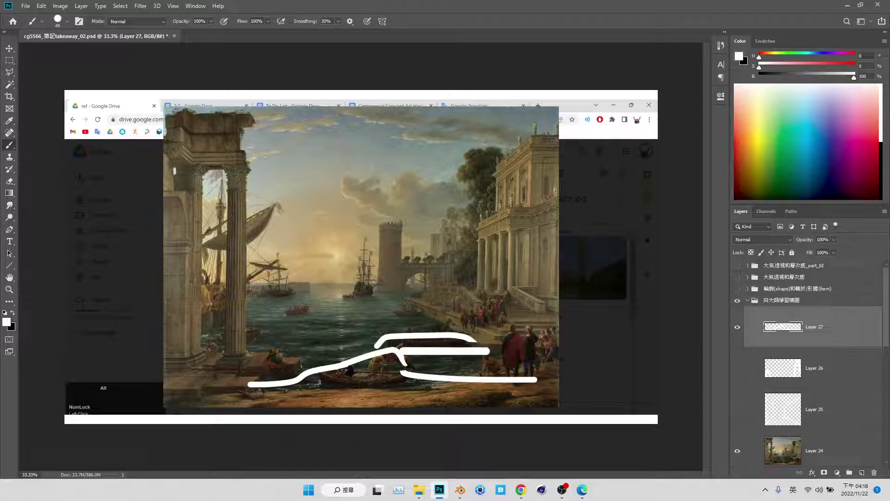
{"action": "mouse_move", "coordinate": [239, 348]}
{"action": "left_mouse_down"}
{"action": "mouse_move", "coordinate": [288, 353]}
{"action": "mouse_move", "coordinate": [306, 366]}
{"action": "left_mouse_up"}
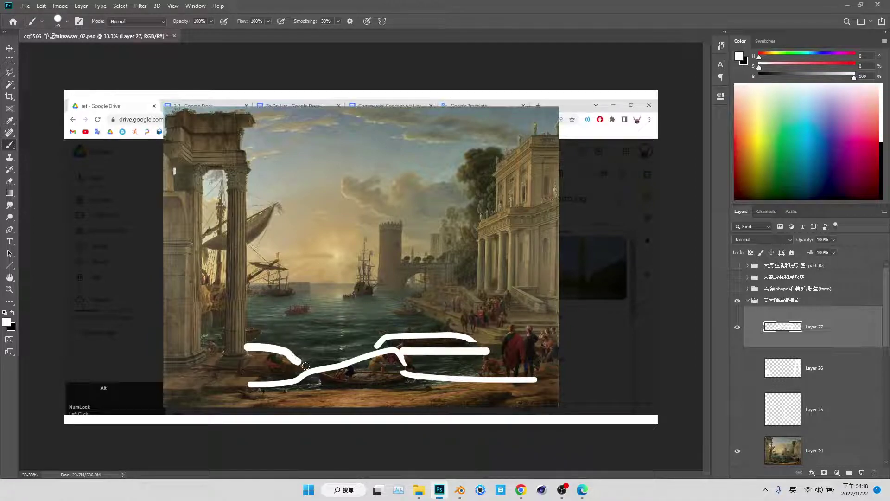
Erase the lower line's right end and the middle horizontal stroke, then add Layer 28.
{"action": "key", "text": "e"}
{"action": "mouse_move", "coordinate": [537, 377]}
{"action": "left_mouse_down"}
{"action": "mouse_move", "coordinate": [480, 378]}
{"action": "mouse_move", "coordinate": [486, 356]}
{"action": "mouse_move", "coordinate": [573, 379]}
{"action": "left_mouse_up"}
{"action": "key", "text": "b"}
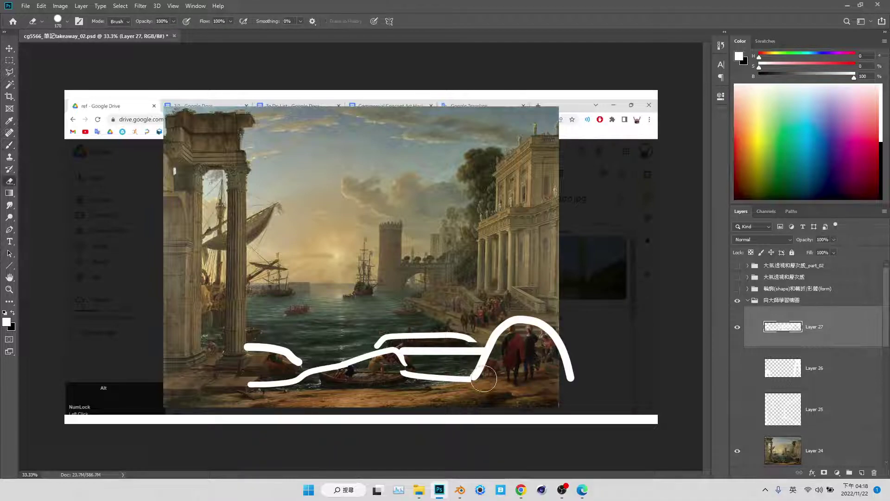
{"action": "key", "text": "e"}
{"action": "mouse_move", "coordinate": [405, 353]}
{"action": "left_mouse_down"}
{"action": "mouse_move", "coordinate": [475, 351]}
{"action": "mouse_move", "coordinate": [376, 341]}
{"action": "left_mouse_up"}
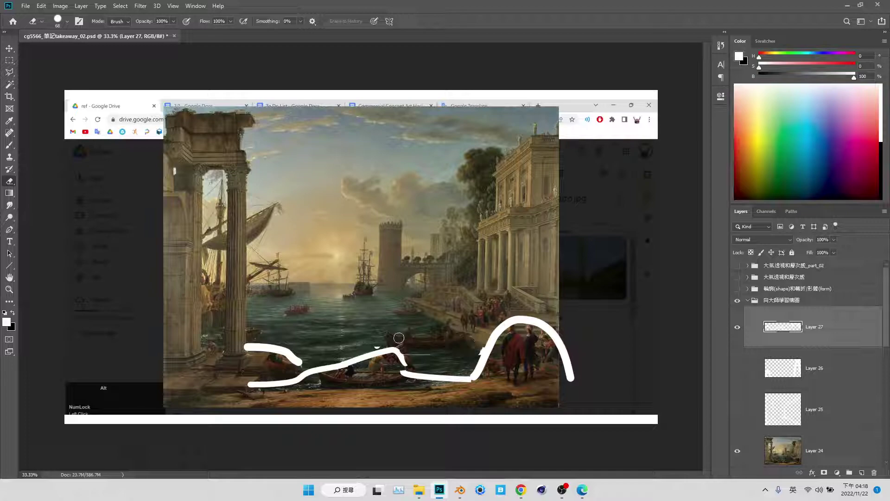
{"action": "key", "text": "ctrl+shift+alt+n"}
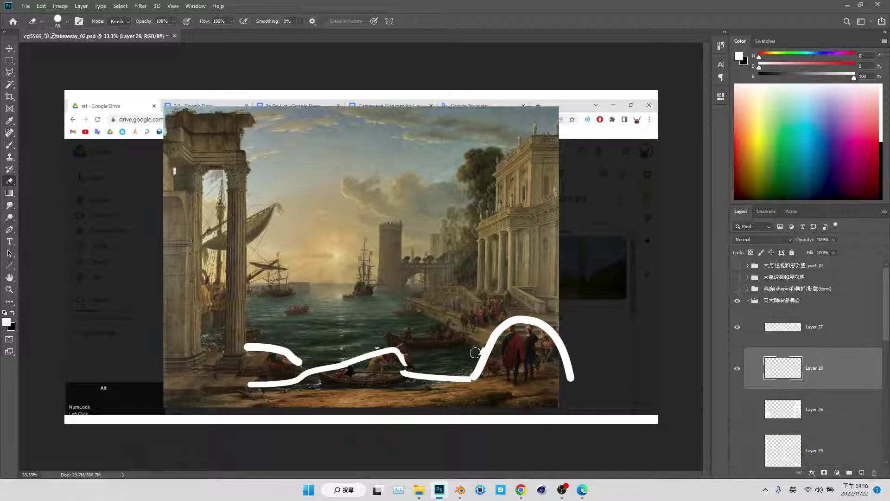
Sketch short boat-outline strokes on Layer 28.
{"action": "key", "text": "b"}
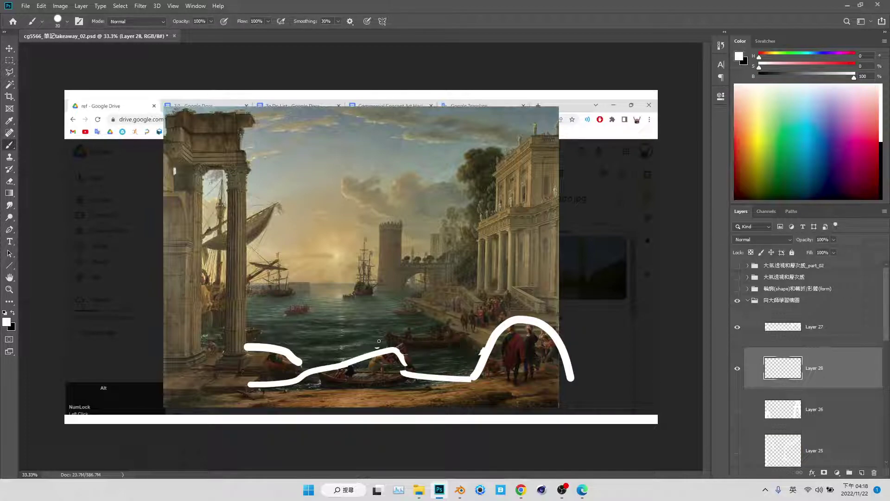
{"action": "left_click_drag", "start_coordinate": [389, 346], "coordinate": [412, 356]}
{"action": "mouse_move", "coordinate": [469, 349]}
{"action": "left_mouse_down"}
{"action": "mouse_move", "coordinate": [454, 346]}
{"action": "mouse_move", "coordinate": [477, 350]}
{"action": "left_mouse_up"}
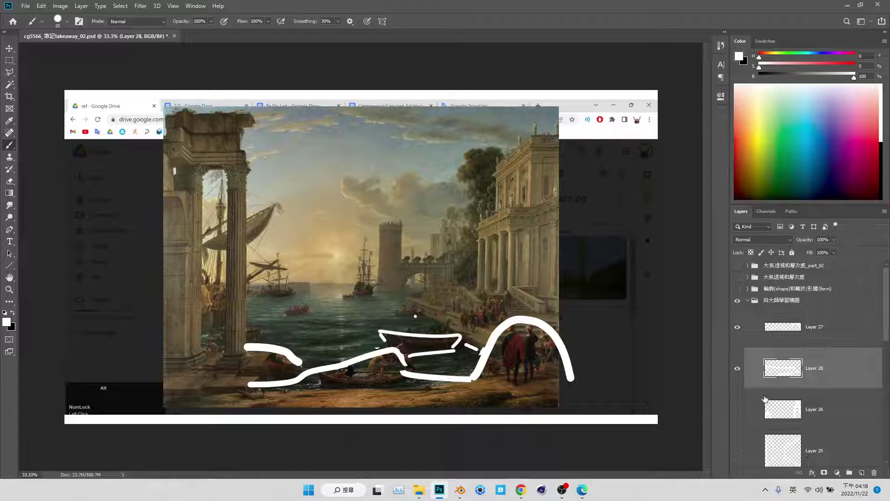
On Layer 29 draw a wave line and straight baseline, hide Layers 27 and 28, and duplicate it.
{"action": "left_click", "coordinate": [861, 472]}
{"action": "left_click_drag", "start_coordinate": [206, 382], "coordinate": [554, 354]}
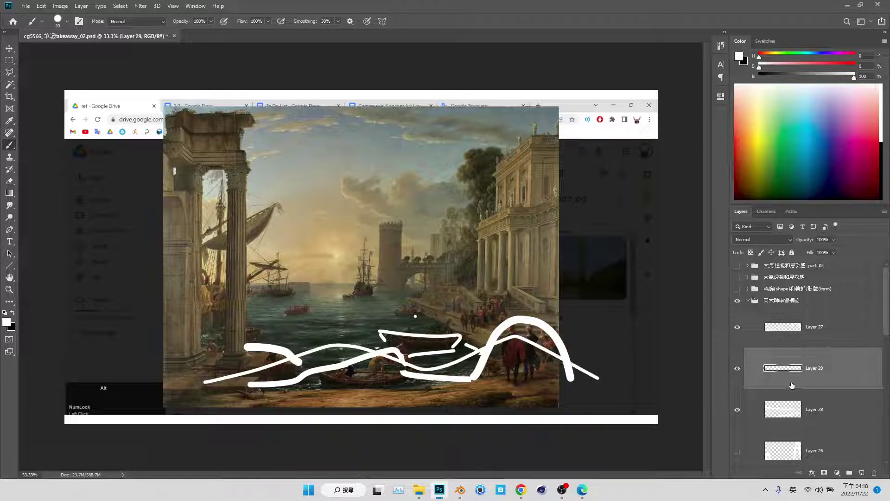
{"action": "left_click", "coordinate": [737, 326]}
{"action": "left_click", "coordinate": [738, 408]}
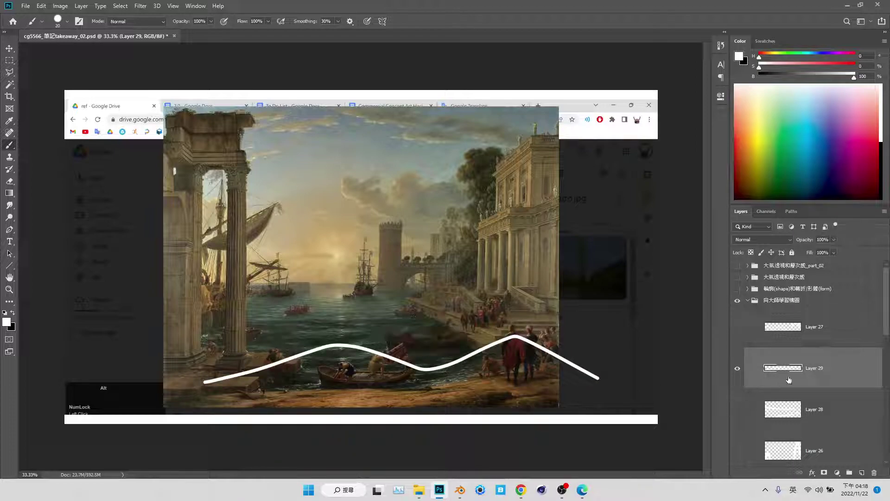
{"action": "left_click_drag", "start_coordinate": [190, 385], "coordinate": [696, 386]}
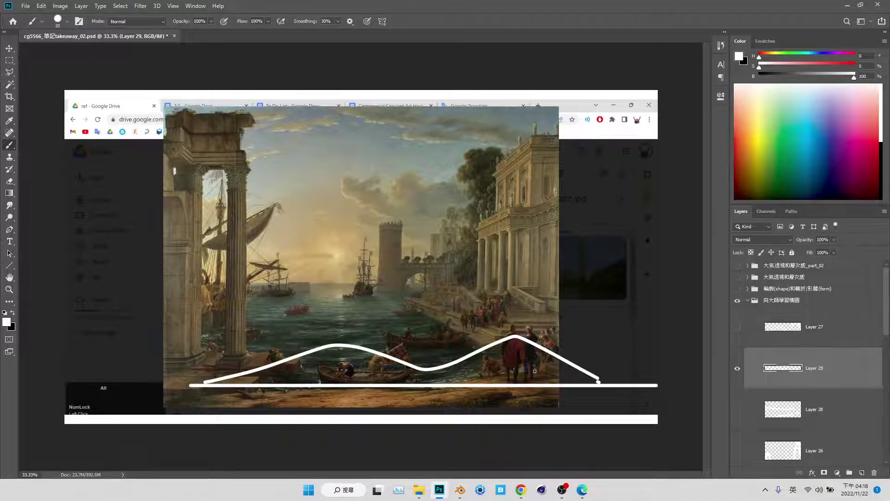
{"action": "key", "text": "ctrl+j"}
{"action": "key", "text": "ctrl+t"}
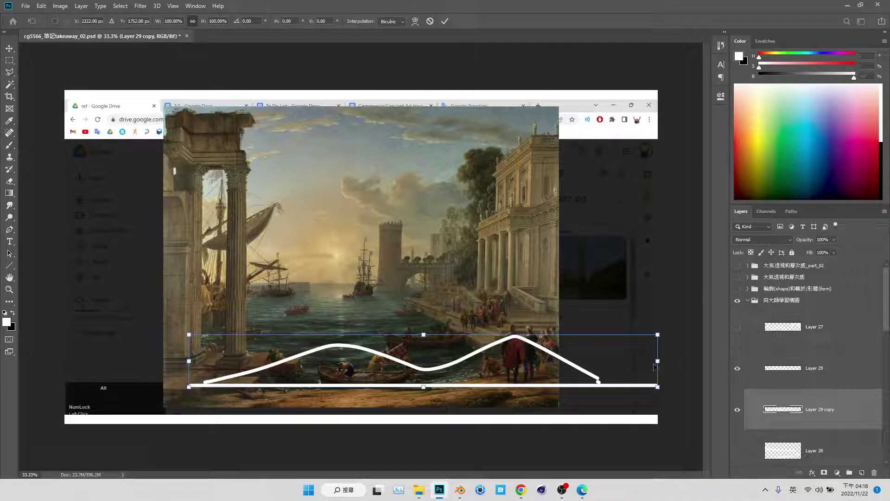
Narrow, flatten and shift the copied waves, then erase the copy's baseline.
{"action": "left_click_drag", "start_coordinate": [658, 361], "coordinate": [476, 361]}
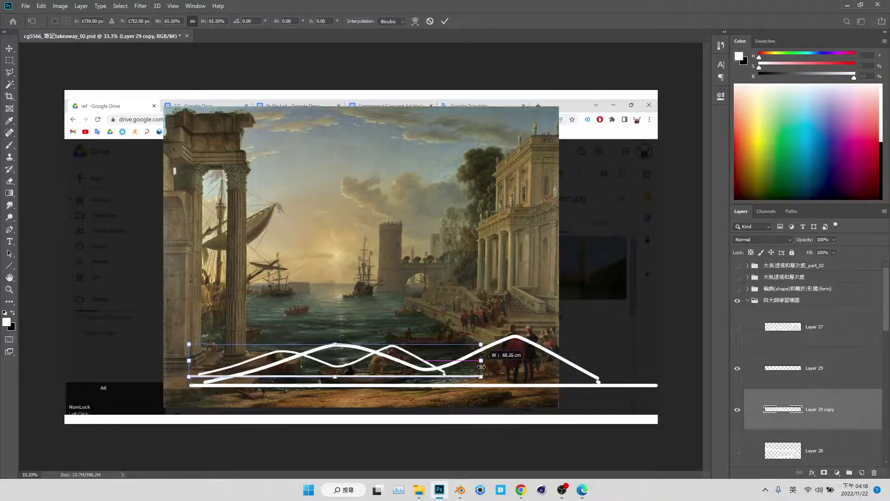
{"action": "mouse_move", "coordinate": [332, 334]}
{"action": "left_mouse_down"}
{"action": "mouse_move", "coordinate": [328, 369]}
{"action": "mouse_move", "coordinate": [424, 371]}
{"action": "mouse_move", "coordinate": [431, 348]}
{"action": "left_mouse_up"}
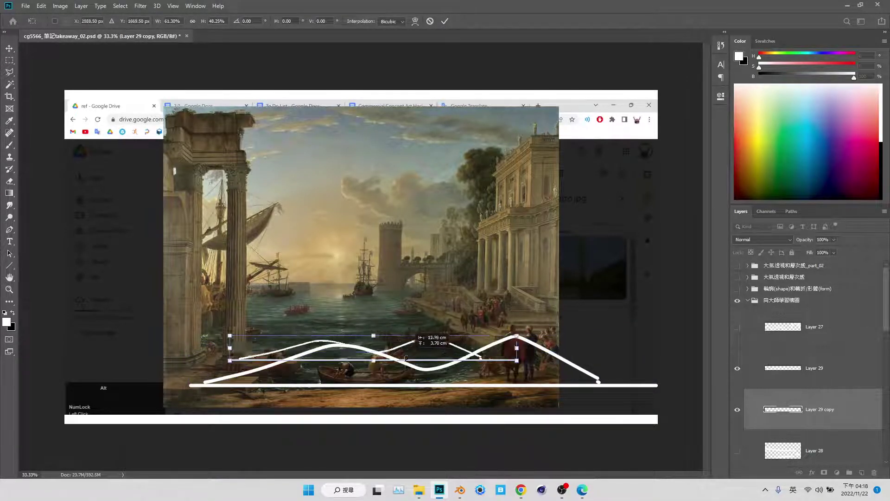
{"action": "left_click_drag", "start_coordinate": [467, 374], "coordinate": [388, 363]}
{"action": "key", "text": "Return"}
{"action": "key", "text": "e"}
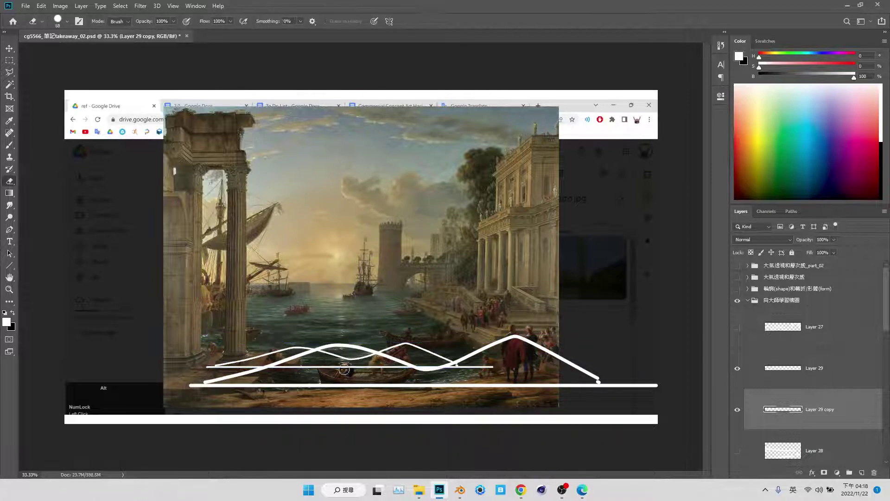
{"action": "left_click_drag", "start_coordinate": [268, 387], "coordinate": [589, 393]}
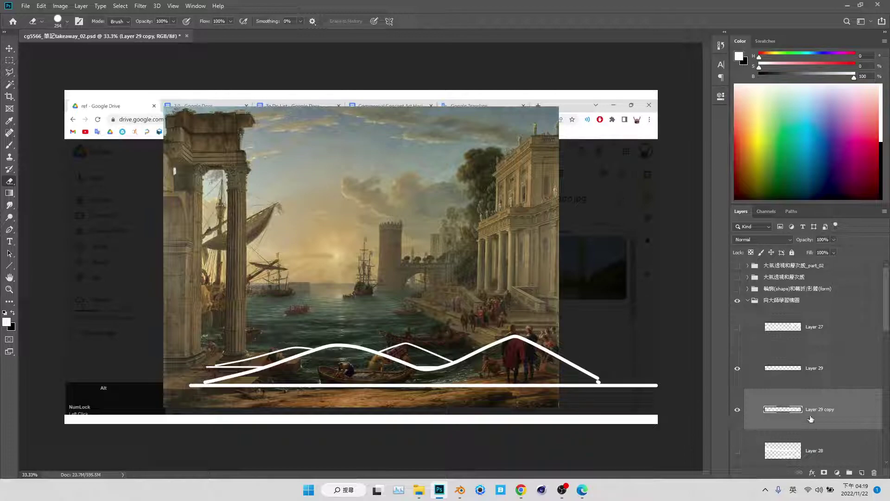
Duplicate the wave layer again as a thin, wider strip raised above the original waves.
{"action": "left_click_drag", "start_coordinate": [810, 418], "coordinate": [797, 396]}
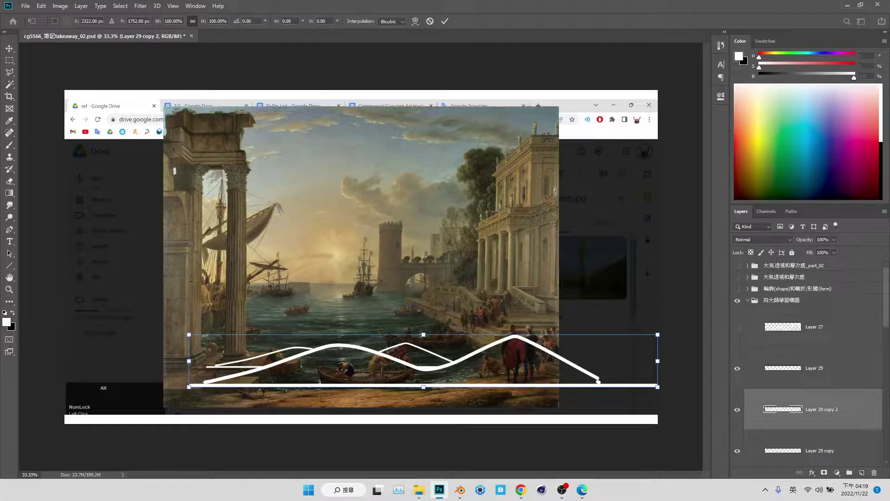
{"action": "left_click_drag", "start_coordinate": [420, 333], "coordinate": [424, 377]}
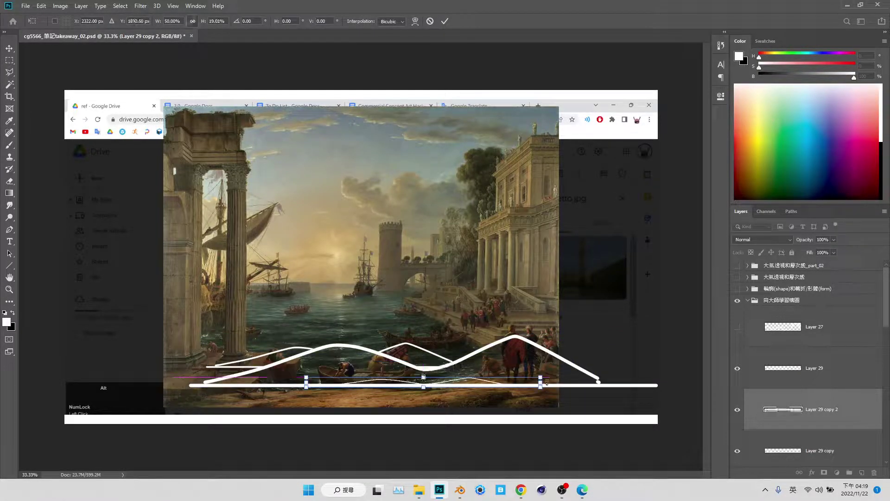
{"action": "left_click_drag", "start_coordinate": [541, 381], "coordinate": [588, 383]}
{"action": "mouse_move", "coordinate": [465, 384]}
{"action": "left_mouse_down"}
{"action": "mouse_move", "coordinate": [474, 356]}
{"action": "mouse_move", "coordinate": [455, 354]}
{"action": "left_mouse_up"}
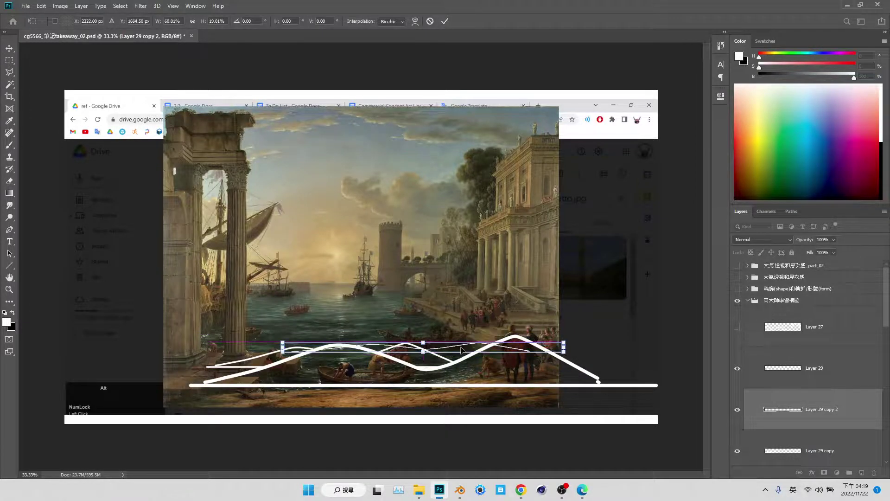
{"action": "key", "text": "Return"}
{"action": "key", "text": "e"}
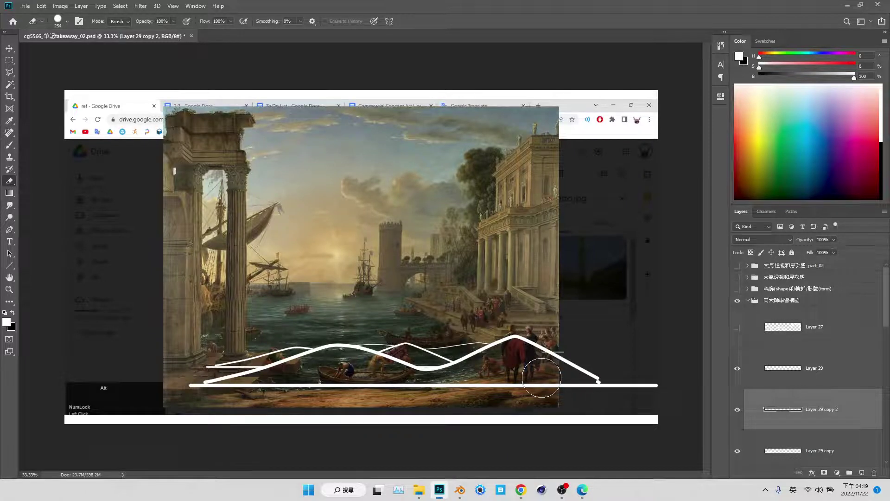
{"action": "scroll", "coordinate": [816, 411], "scroll_direction": "down", "scroll_amount": 5}
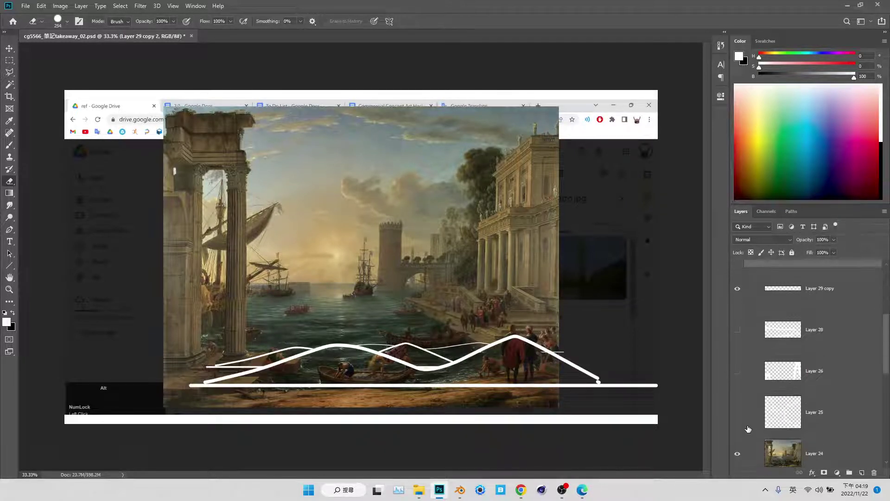
Add a new layer above the painting and fill it with solid black.
{"action": "left_click", "coordinate": [861, 472]}
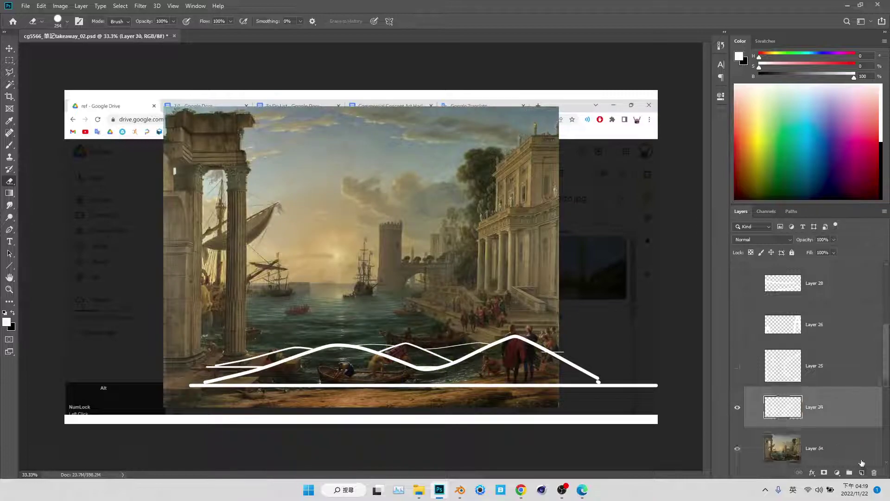
{"action": "key", "text": "d"}
{"action": "key", "text": "shift+BackSpace"}
{"action": "key", "text": "Return"}
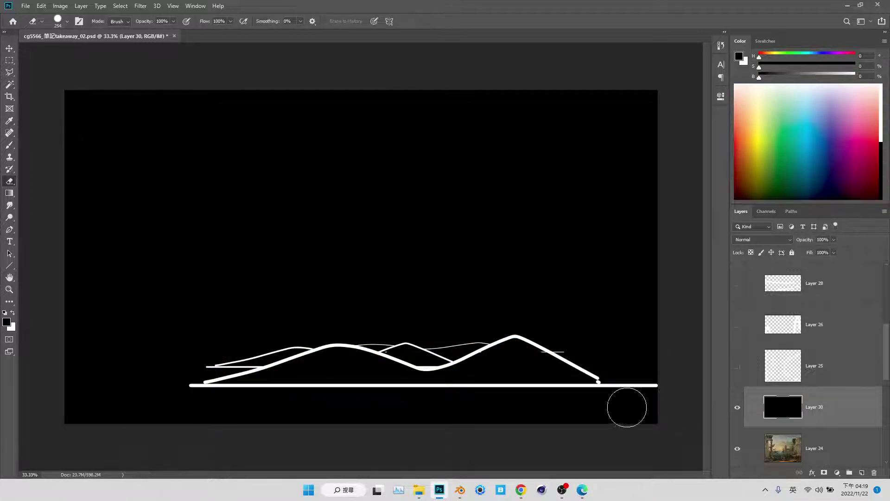
Erase the stray thin stroke at the left end of the Layer 29 copy wave layer.
{"action": "key", "text": "v"}
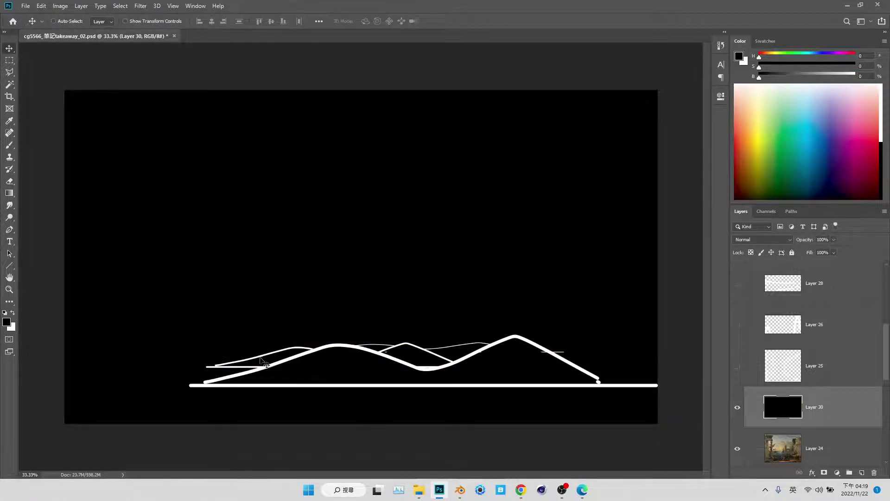
{"action": "left_click", "coordinate": [259, 369], "text": "ctrl+alt"}
{"action": "key", "text": "e"}
{"action": "left_click_drag", "start_coordinate": [260, 380], "coordinate": [185, 385]}
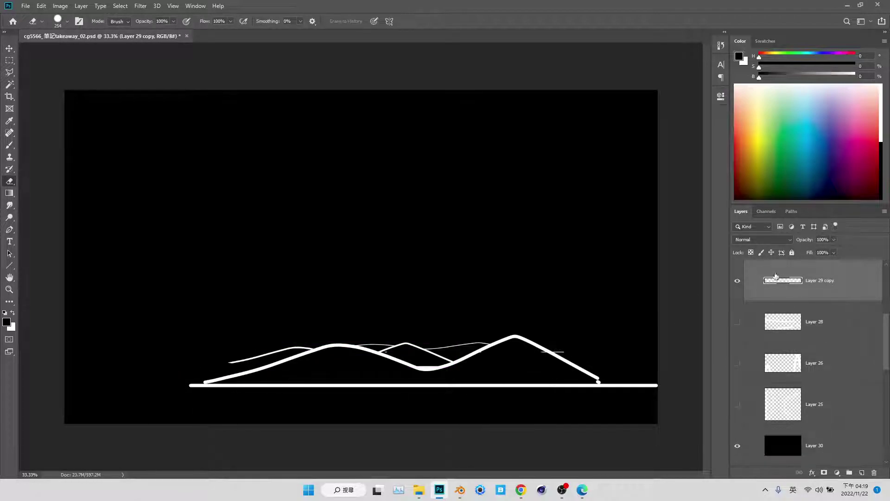
Group the Layer 29 wave layers into Group 8 and hide the group.
{"action": "scroll", "coordinate": [753, 354], "scroll_direction": "up", "scroll_amount": 1}
{"action": "scroll", "coordinate": [761, 350], "scroll_direction": "up", "scroll_amount": 1}
{"action": "scroll", "coordinate": [756, 353], "scroll_direction": "up", "scroll_amount": 1}
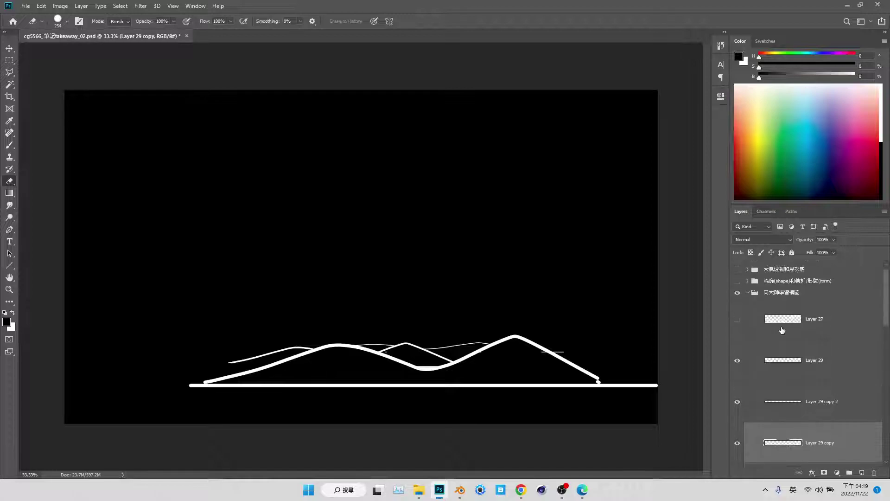
{"action": "scroll", "coordinate": [757, 345], "scroll_direction": "up", "scroll_amount": 1}
{"action": "left_click", "coordinate": [756, 320], "text": "shift"}
{"action": "key", "text": "ctrl+g"}
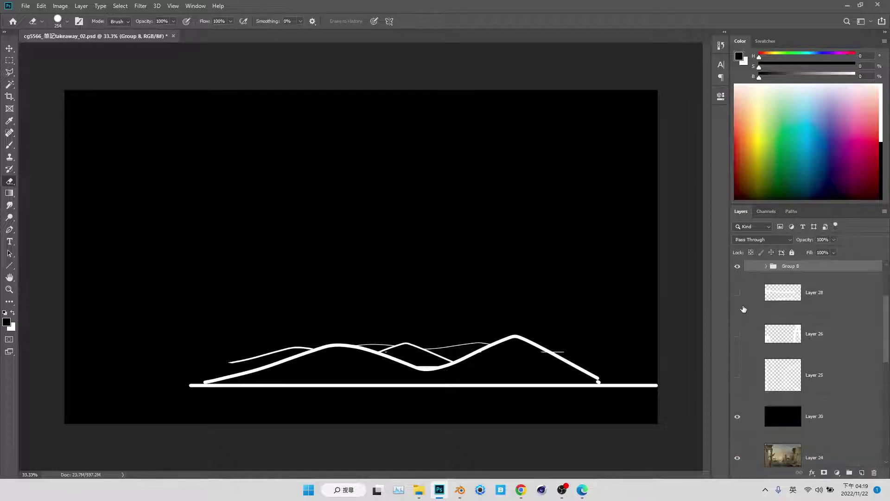
{"action": "left_click", "coordinate": [736, 266]}
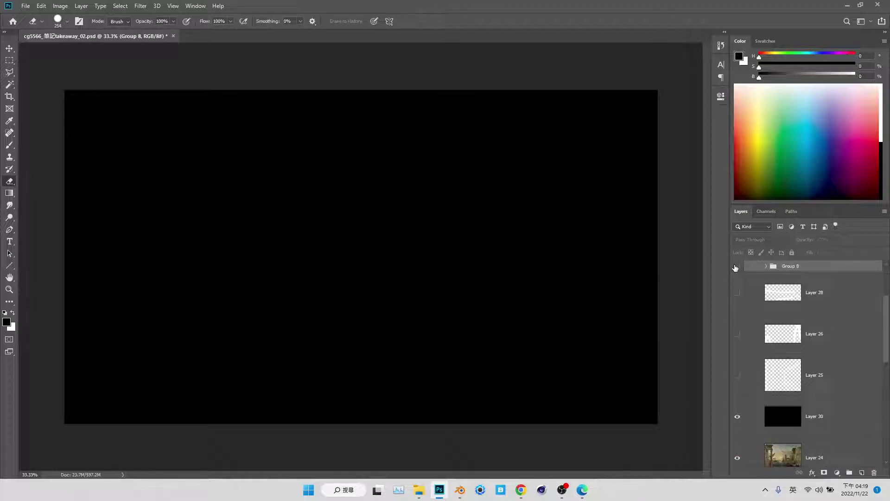
Hide black Layer 30, show the Layer 25 arrows, select Layer 28, and hide the Layer 26 arches.
{"action": "left_click", "coordinate": [736, 416]}
{"action": "left_click", "coordinate": [737, 374]}
{"action": "left_click", "coordinate": [737, 333]}
{"action": "scroll", "coordinate": [740, 340], "scroll_direction": "up", "scroll_amount": 1}
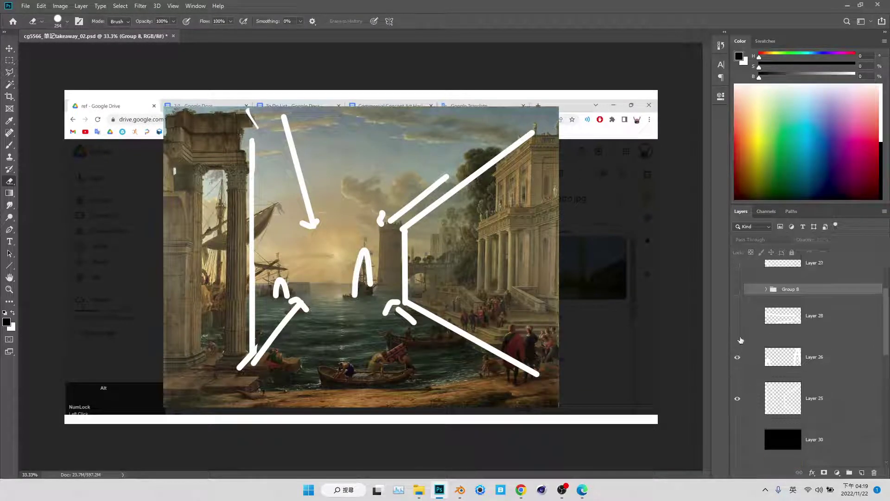
{"action": "left_click", "coordinate": [747, 331]}
{"action": "left_click", "coordinate": [737, 357]}
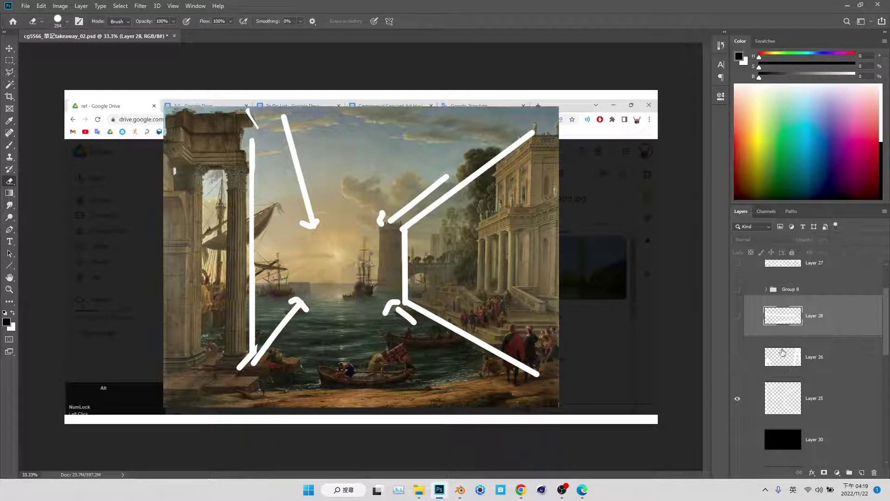
{"action": "key", "text": "alt+bracketleft"}
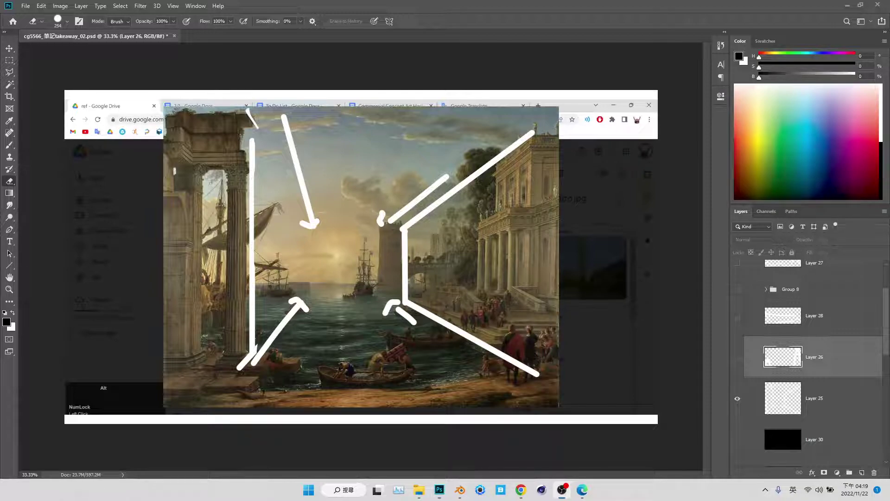
Orbit the Blender city scene to a close frontal view and select the BldgMD_C building.
{"action": "left_click", "coordinate": [459, 490]}
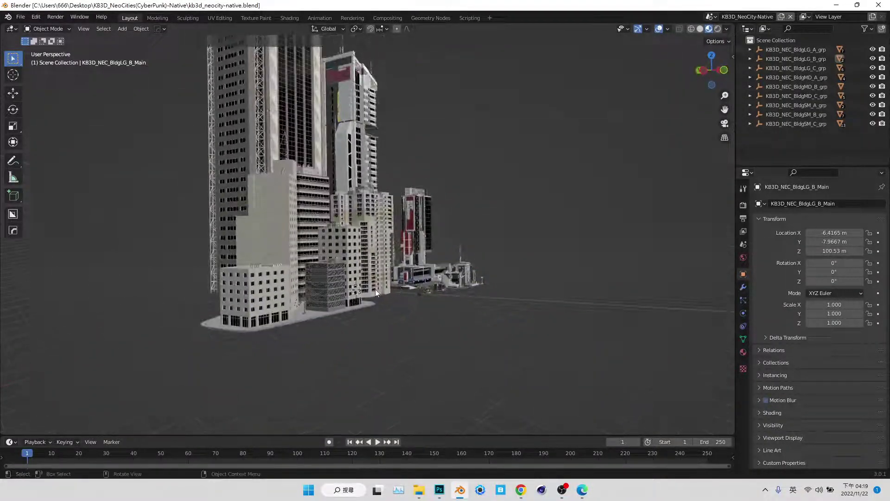
{"action": "mouse_move", "coordinate": [404, 312]}
{"action": "left_mouse_down"}
{"action": "mouse_move", "coordinate": [431, 338]}
{"action": "mouse_move", "coordinate": [669, 105]}
{"action": "left_mouse_up"}
{"action": "scroll", "coordinate": [407, 343], "scroll_direction": "up", "scroll_amount": 3}
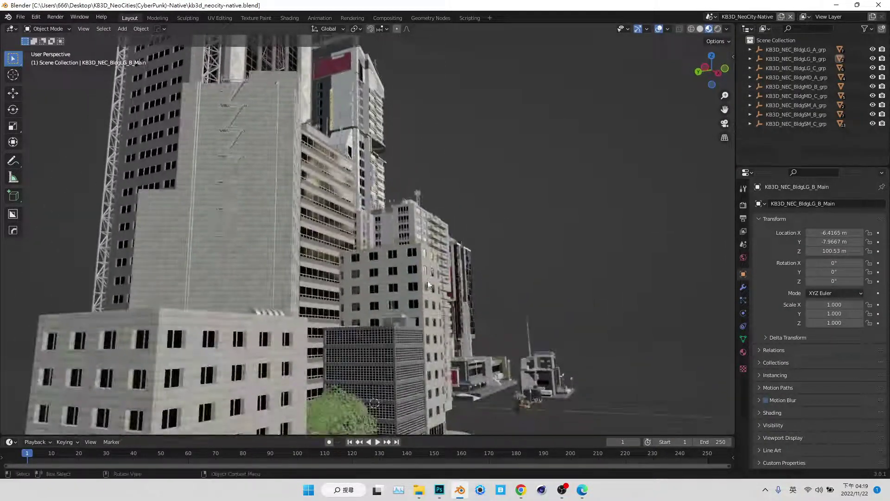
{"action": "mouse_move", "coordinate": [554, 262]}
{"action": "left_mouse_down"}
{"action": "mouse_move", "coordinate": [496, 288]}
{"action": "mouse_move", "coordinate": [544, 388]}
{"action": "left_mouse_up"}
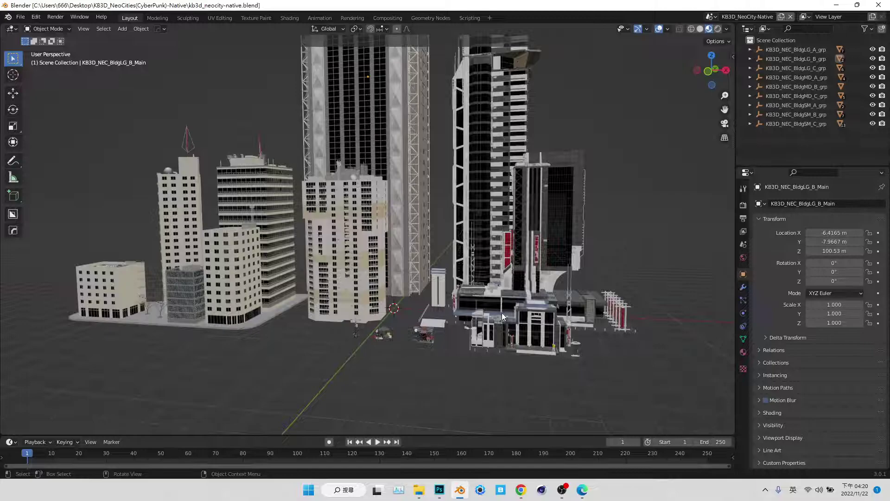
{"action": "mouse_move", "coordinate": [471, 350]}
{"action": "left_mouse_down"}
{"action": "mouse_move", "coordinate": [509, 318]}
{"action": "mouse_move", "coordinate": [477, 374]}
{"action": "left_mouse_up"}
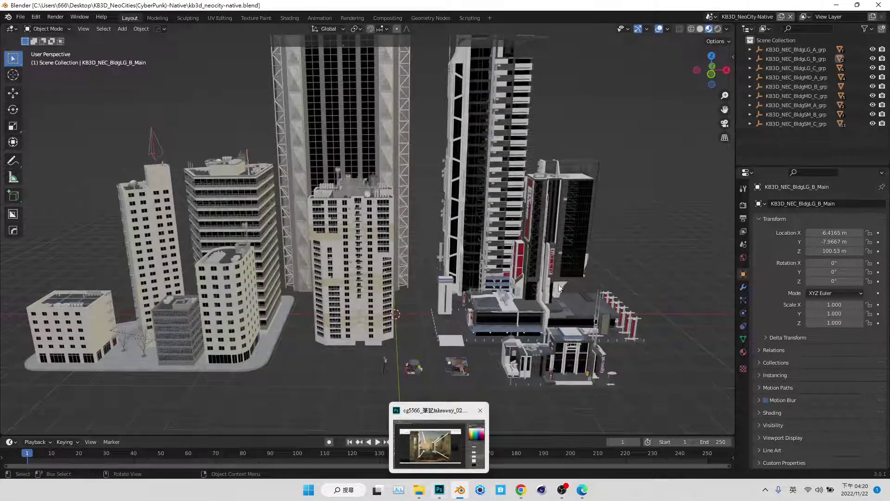
{"action": "left_click", "coordinate": [542, 274]}
{"action": "mouse_move", "coordinate": [599, 344]}
{"action": "left_mouse_down"}
{"action": "mouse_move", "coordinate": [532, 315]}
{"action": "mouse_move", "coordinate": [456, 331]}
{"action": "left_mouse_up"}
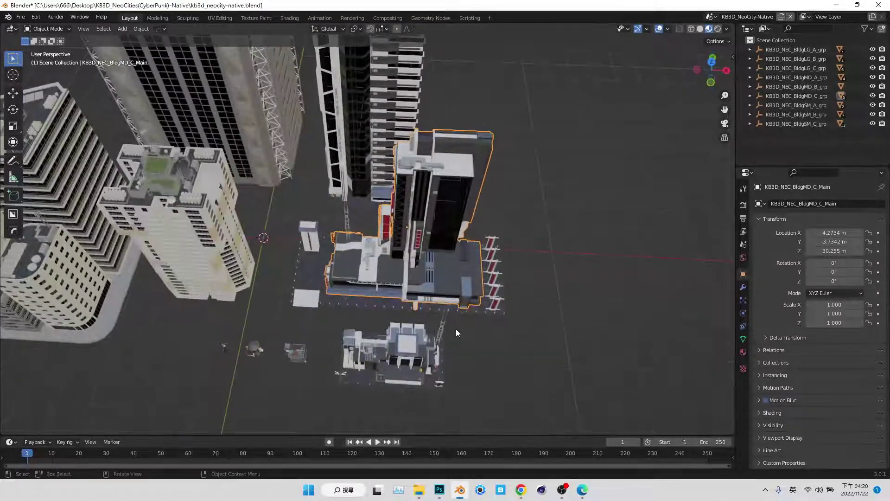
Launch a fresh Blender instance from the taskbar with a new General scene.
{"action": "right_click", "coordinate": [459, 490]}
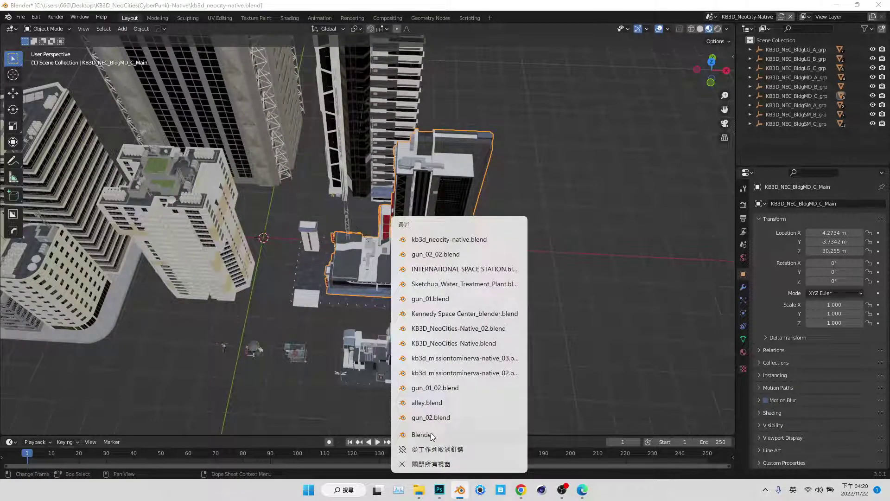
{"action": "left_click", "coordinate": [430, 433]}
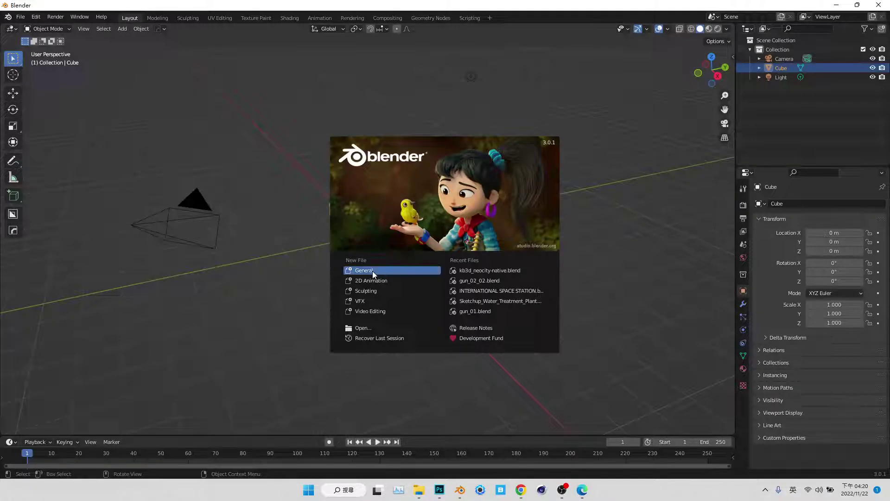
{"action": "left_click", "coordinate": [373, 270]}
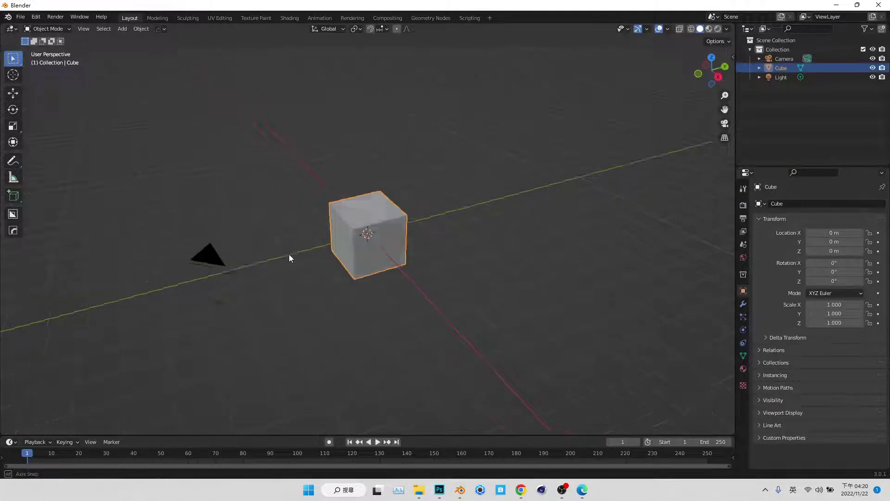
{"action": "scroll", "coordinate": [288, 258], "scroll_direction": "down", "scroll_amount": 6}
Delete the default cube, camera and light from the new scene.
{"action": "key", "text": "a"}
{"action": "key", "text": "Delete"}
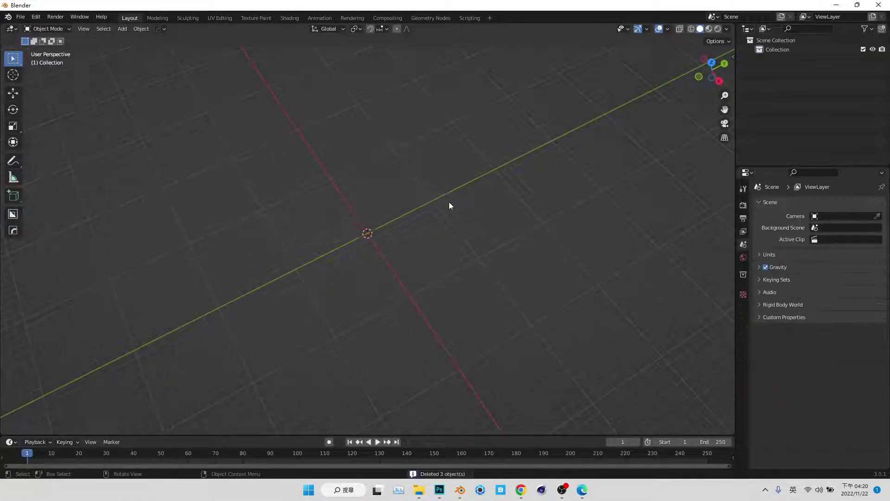
{"action": "left_click_drag", "start_coordinate": [378, 315], "coordinate": [469, 297]}
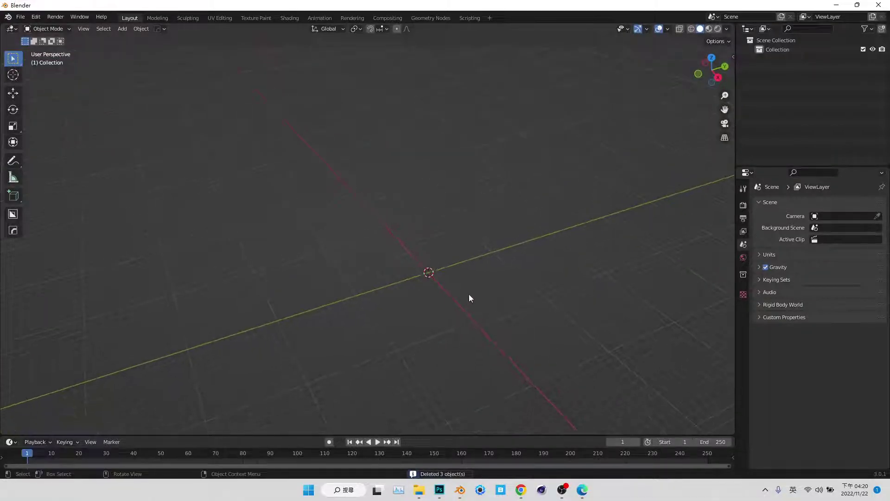
Copy the six BldgMD_C building objects from the city scene.
{"action": "mouse_move", "coordinate": [460, 489]}
{"action": "left_click", "coordinate": [407, 438]}
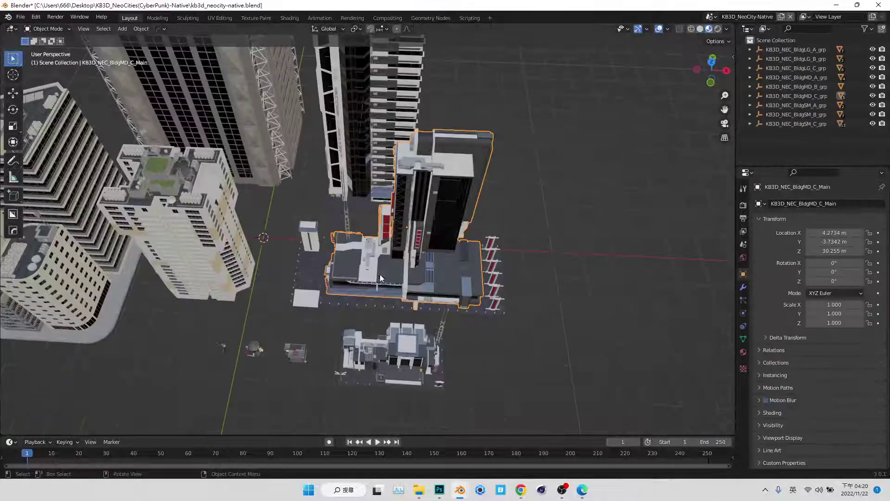
{"action": "mouse_move", "coordinate": [299, 211]}
{"action": "left_mouse_down"}
{"action": "mouse_move", "coordinate": [558, 283]}
{"action": "mouse_move", "coordinate": [289, 210]}
{"action": "mouse_move", "coordinate": [445, 272]}
{"action": "mouse_move", "coordinate": [497, 241]}
{"action": "left_mouse_up"}
{"action": "left_click", "coordinate": [13, 93]}
{"action": "right_click", "coordinate": [497, 241]}
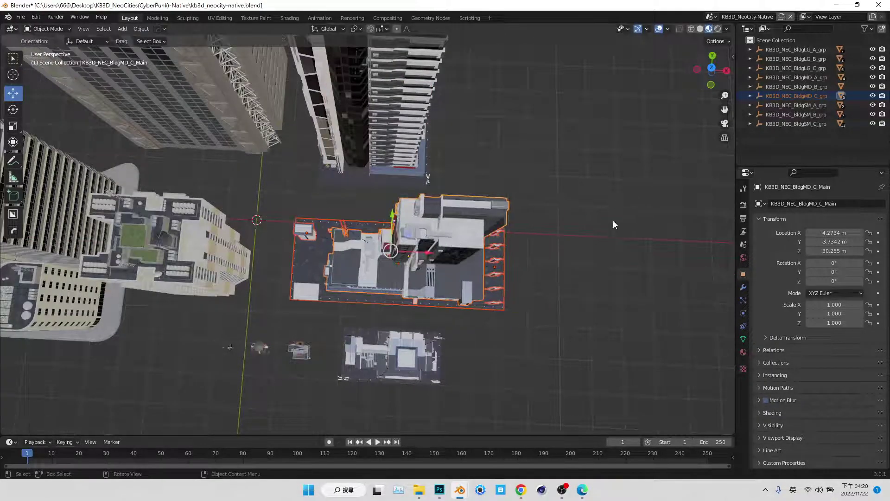
{"action": "right_click", "coordinate": [411, 246]}
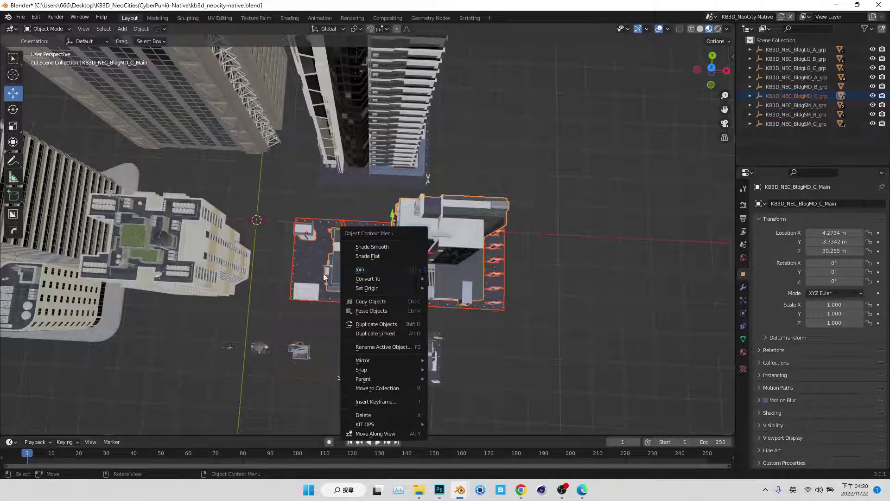
{"action": "right_click", "coordinate": [296, 252]}
{"action": "right_click", "coordinate": [332, 260]}
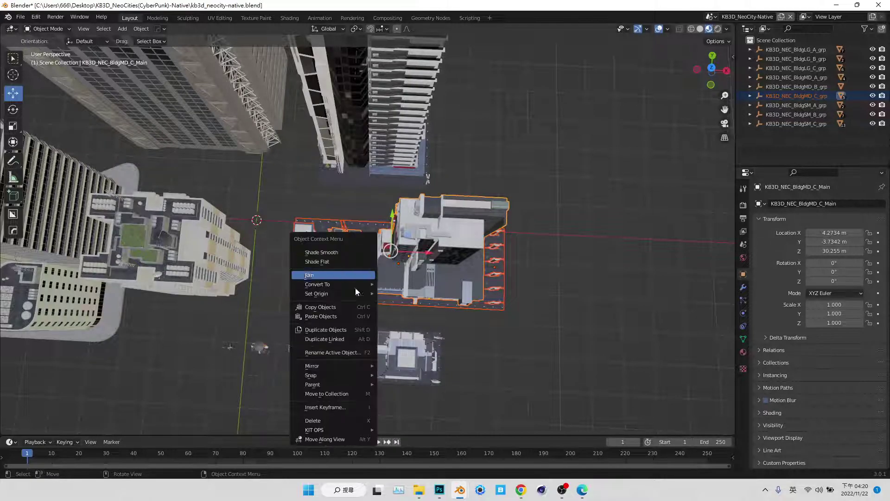
{"action": "left_click", "coordinate": [325, 307]}
{"action": "mouse_move", "coordinate": [460, 489]}
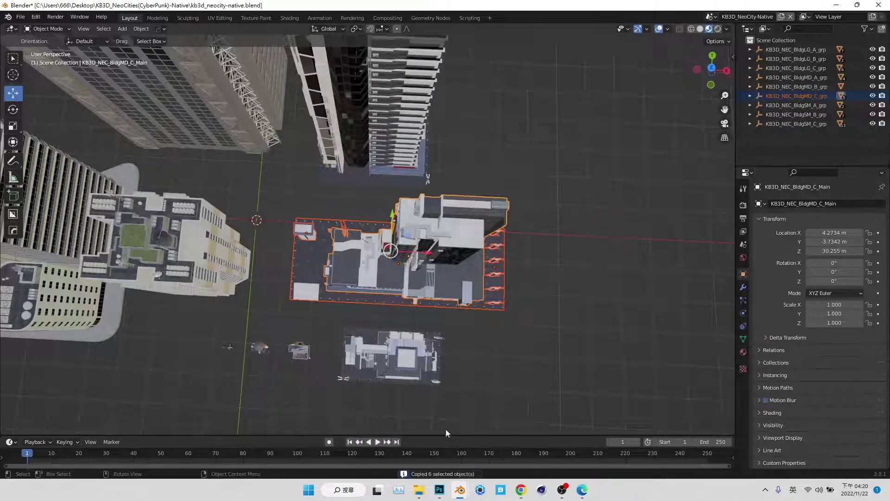
Paste the building objects into the empty scene, orbit around them, then return to Photoshop.
{"action": "left_click", "coordinate": [509, 445]}
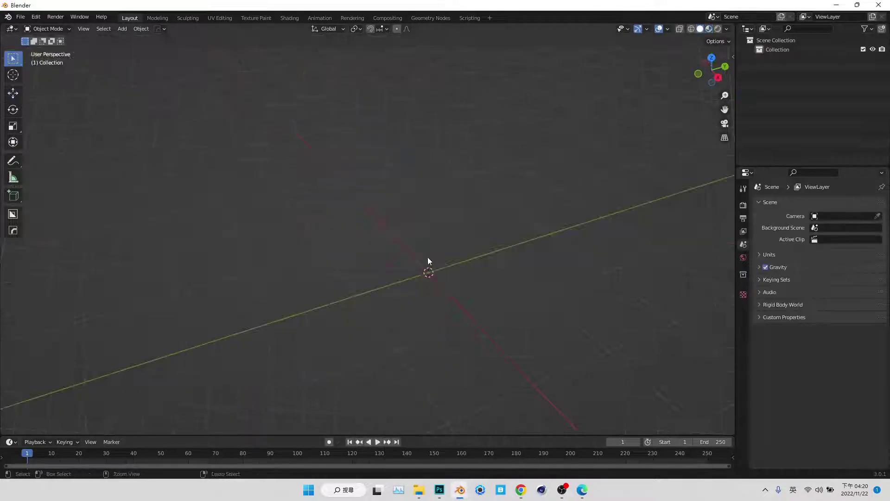
{"action": "key", "text": "ctrl+v"}
{"action": "scroll", "coordinate": [444, 319], "scroll_direction": "down", "scroll_amount": 5}
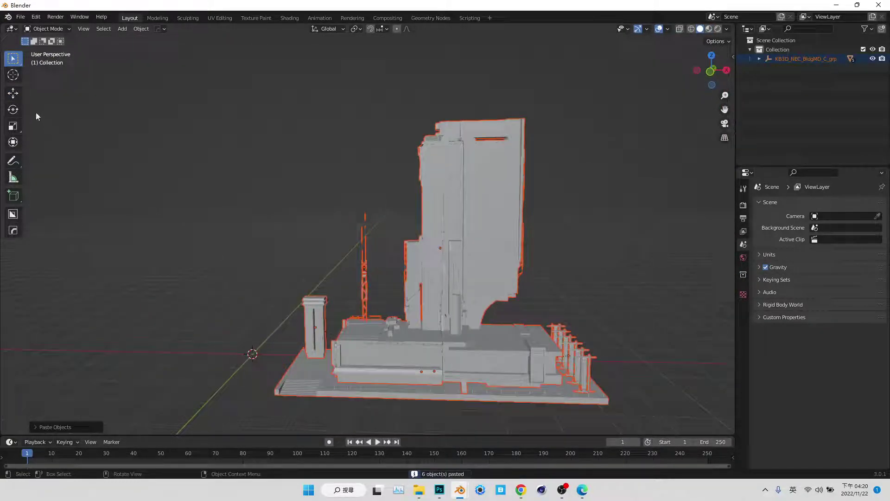
{"action": "key", "text": "shift+space"}
{"action": "key", "text": "g"}
{"action": "mouse_move", "coordinate": [172, 268]}
{"action": "left_mouse_down"}
{"action": "mouse_move", "coordinate": [412, 425]}
{"action": "mouse_move", "coordinate": [451, 354]}
{"action": "left_mouse_up"}
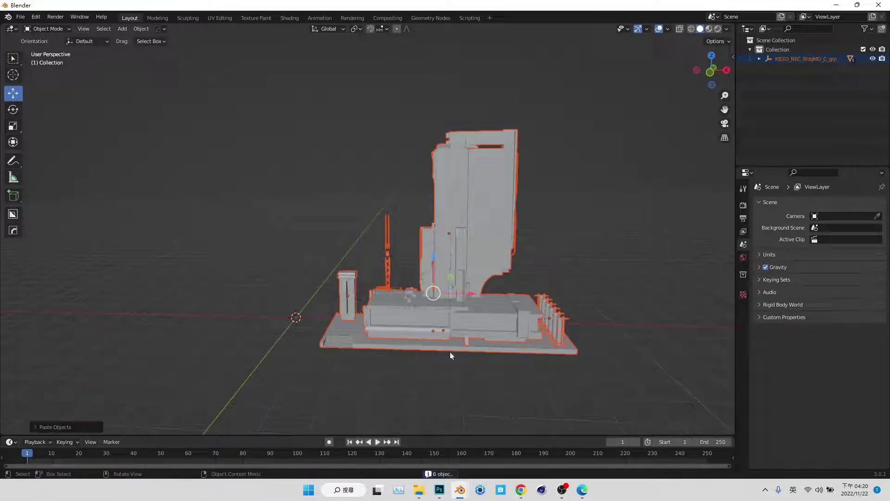
{"action": "left_click", "coordinate": [440, 490]}
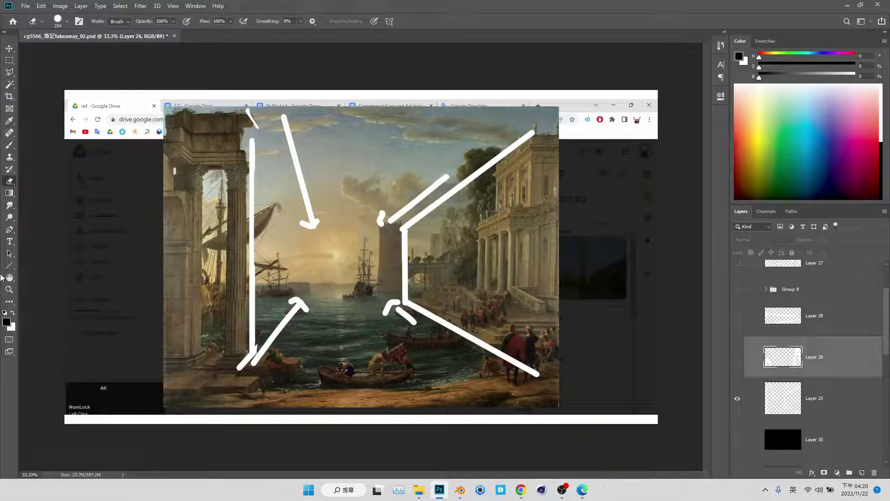
Add a new layer inside the group and hide the white arrows layer.
{"action": "left_click", "coordinate": [9, 289]}
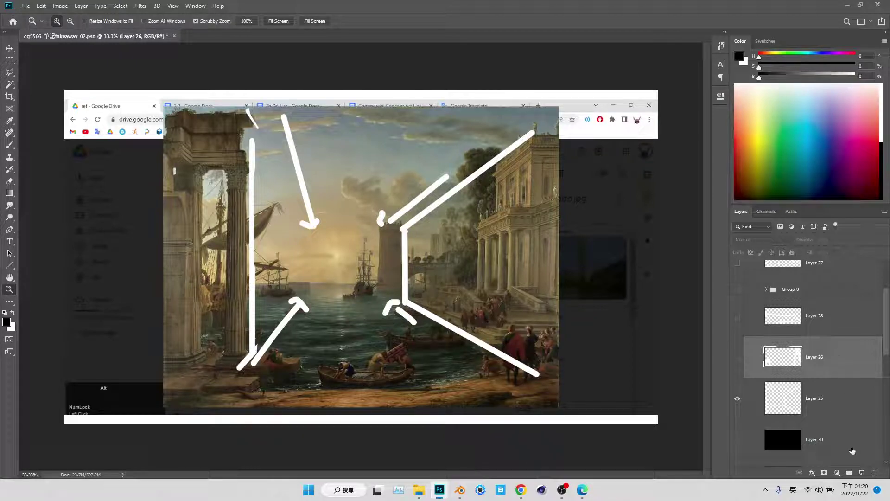
{"action": "left_click", "coordinate": [863, 472]}
{"action": "left_click_drag", "start_coordinate": [783, 357], "coordinate": [775, 290]}
{"action": "left_click", "coordinate": [737, 409]}
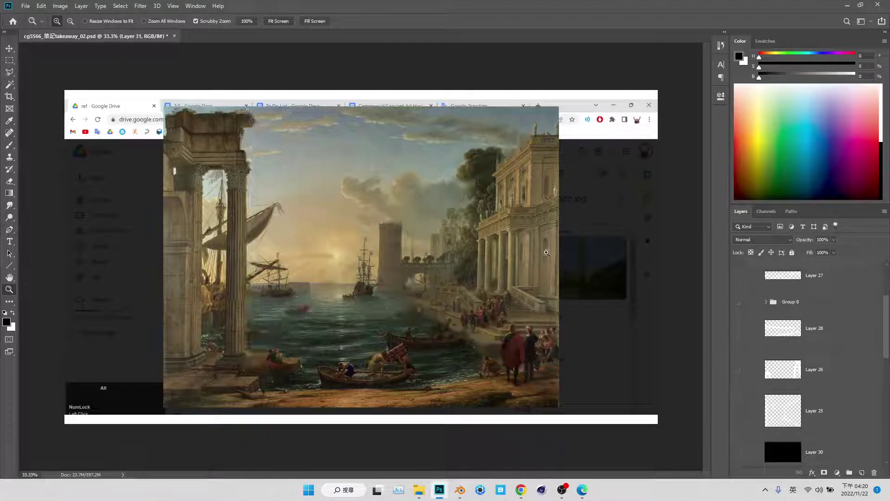
Set the Line tool to draw without arrowheads in white.
{"action": "key", "text": "u"}
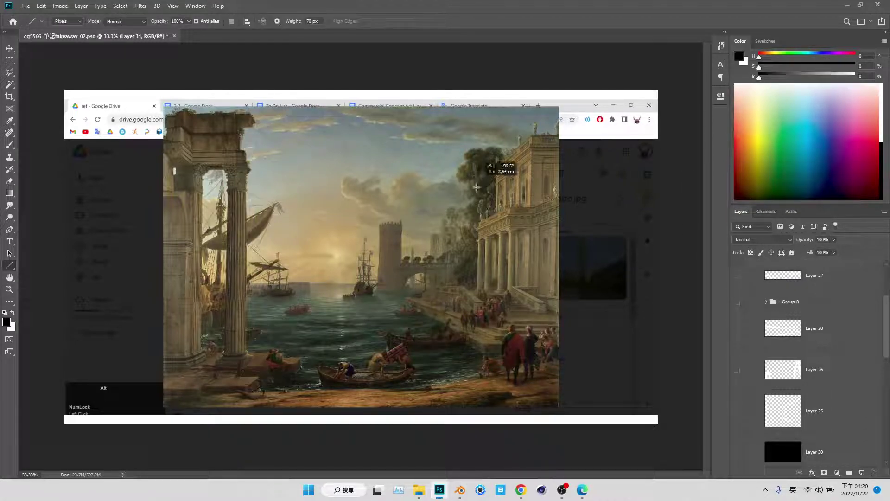
{"action": "left_click_drag", "start_coordinate": [482, 178], "coordinate": [482, 297]}
{"action": "key", "text": "ctrl+z"}
{"action": "left_click", "coordinate": [278, 22]}
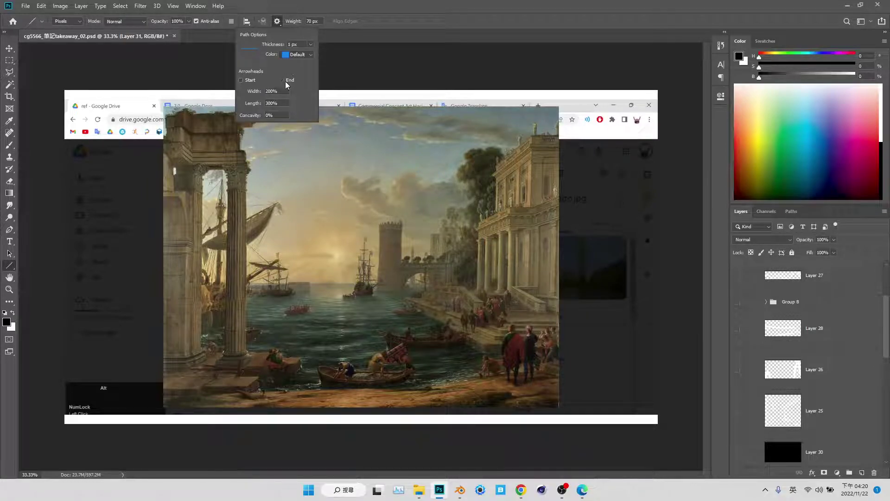
{"action": "left_click", "coordinate": [507, 180]}
{"action": "key", "text": "x"}
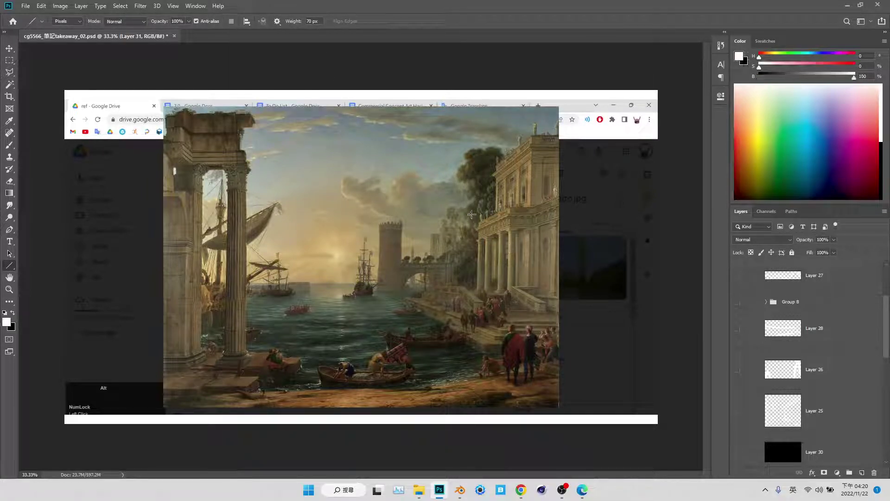
Trace the palace's vertical corner and roofline with white lines, undoing the stray strokes.
{"action": "left_click_drag", "start_coordinate": [480, 171], "coordinate": [479, 279]}
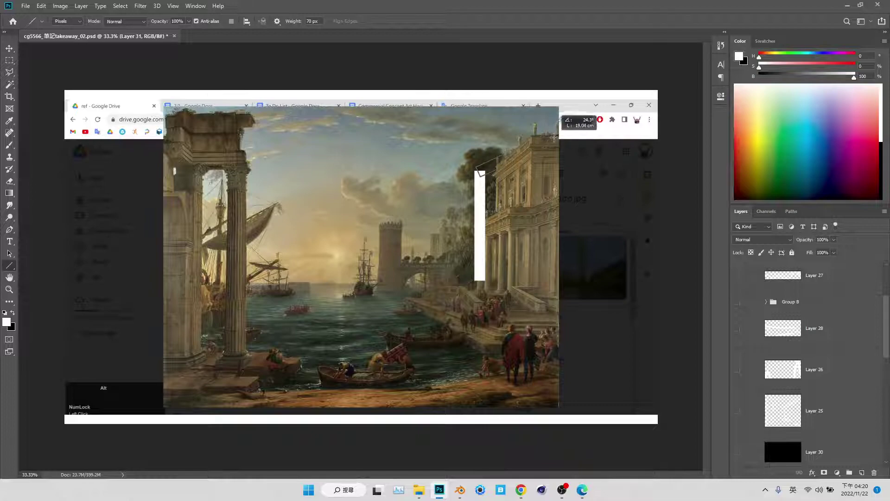
{"action": "mouse_move", "coordinate": [482, 172]}
{"action": "left_mouse_down"}
{"action": "mouse_move", "coordinate": [533, 130]}
{"action": "mouse_move", "coordinate": [578, 133]}
{"action": "mouse_move", "coordinate": [535, 325]}
{"action": "left_mouse_up"}
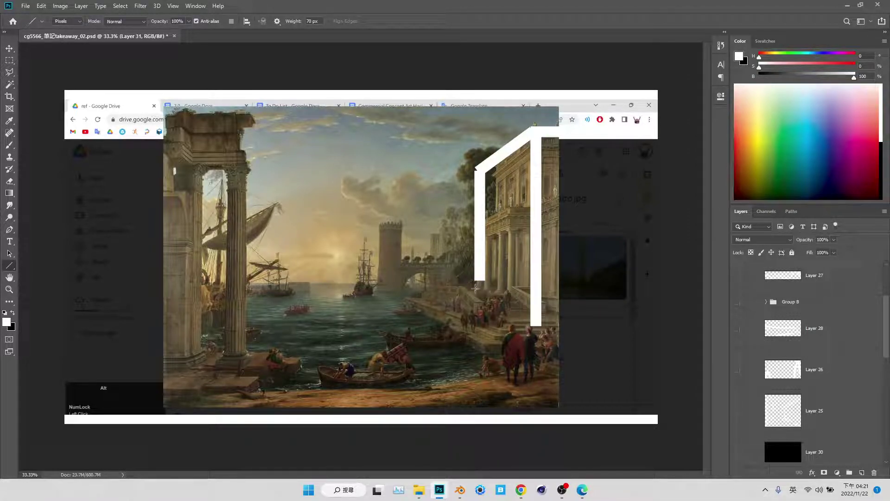
{"action": "left_click_drag", "start_coordinate": [476, 288], "coordinate": [553, 325]}
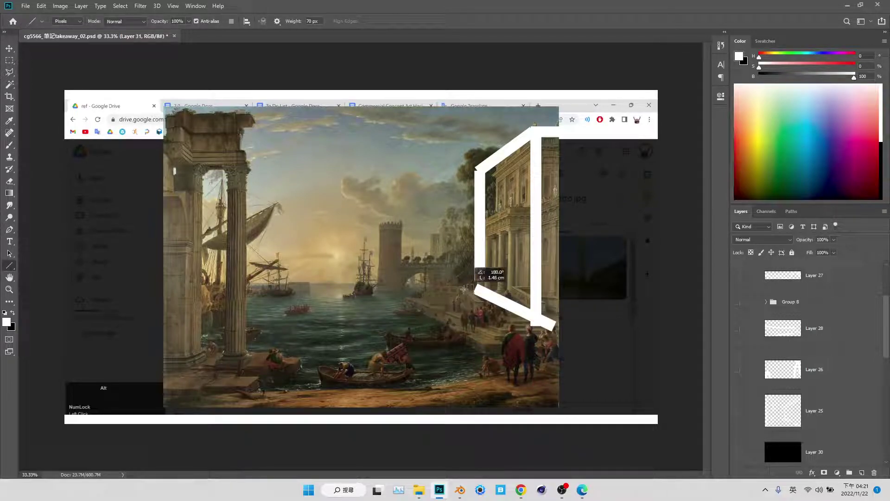
{"action": "mouse_move", "coordinate": [473, 290]}
{"action": "left_mouse_down"}
{"action": "mouse_move", "coordinate": [399, 292]}
{"action": "mouse_move", "coordinate": [401, 314]}
{"action": "mouse_move", "coordinate": [503, 353]}
{"action": "mouse_move", "coordinate": [610, 355]}
{"action": "left_mouse_up"}
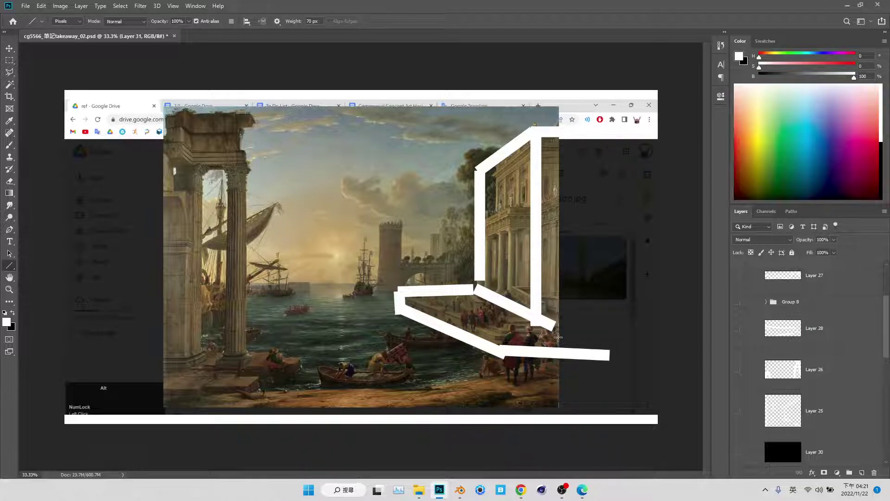
{"action": "key", "text": "ctrl+z"}
{"action": "key", "text": "ctrl+z"}
{"action": "key", "text": "ctrl+z"}
{"action": "key", "text": "ctrl+z"}
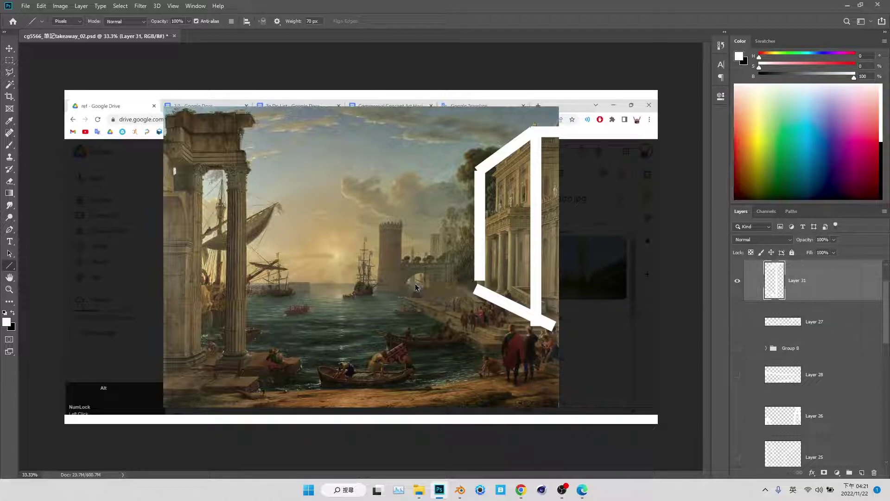
{"action": "key", "text": "ctrl+z"}
{"action": "scroll", "coordinate": [743, 361], "scroll_direction": "down", "scroll_amount": 2}
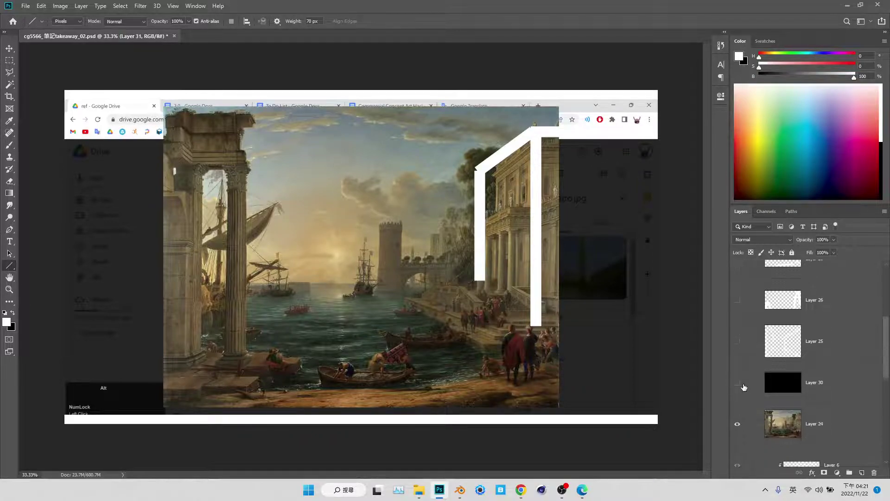
Hide the white palace outline layer and the Group 8 strokes.
{"action": "scroll", "coordinate": [743, 354], "scroll_direction": "up", "scroll_amount": 3}
{"action": "scroll", "coordinate": [742, 347], "scroll_direction": "up", "scroll_amount": 2}
{"action": "left_click", "coordinate": [740, 343]}
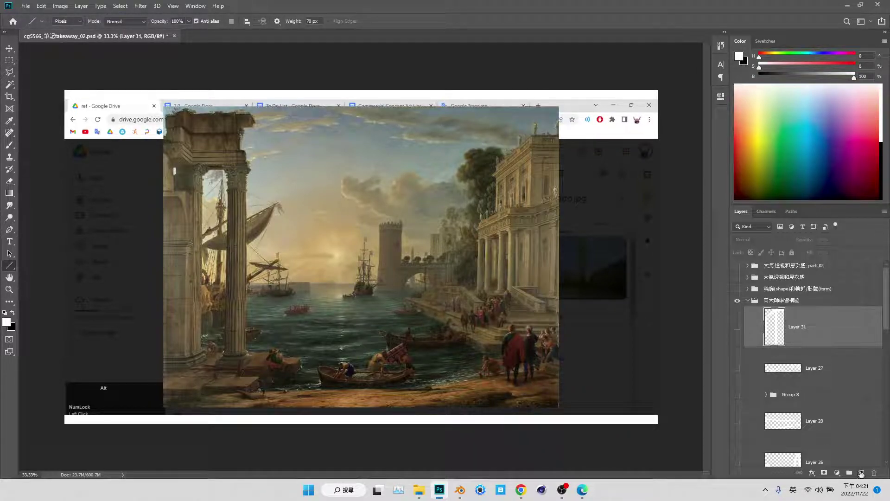
{"action": "scroll", "coordinate": [781, 405], "scroll_direction": "down", "scroll_amount": 3}
{"action": "left_click", "coordinate": [741, 360]}
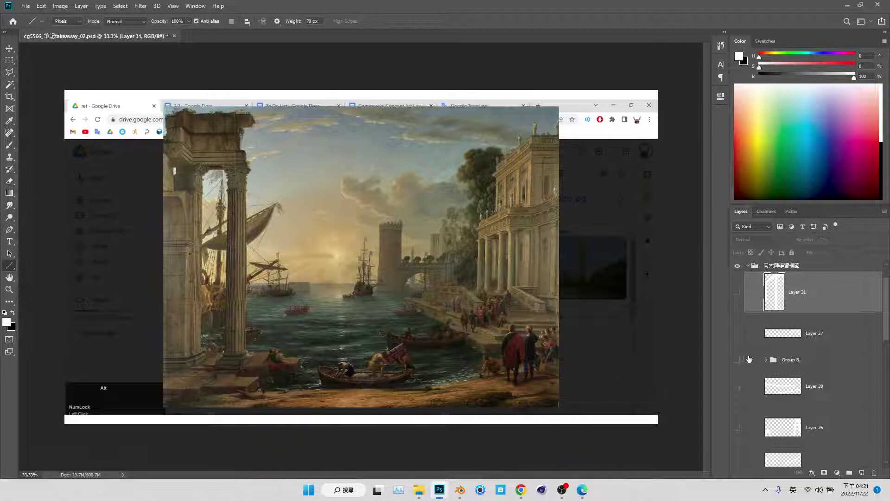
Add a solid white backdrop layer below Group 8 and set the colour back to black.
{"action": "left_click", "coordinate": [862, 473]}
{"action": "left_click_drag", "start_coordinate": [788, 292], "coordinate": [800, 407]}
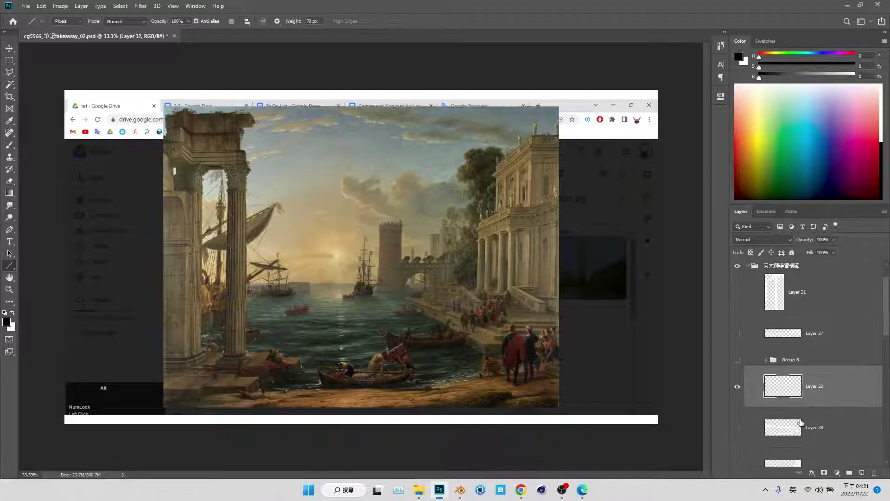
{"action": "key", "text": "alt+Delete"}
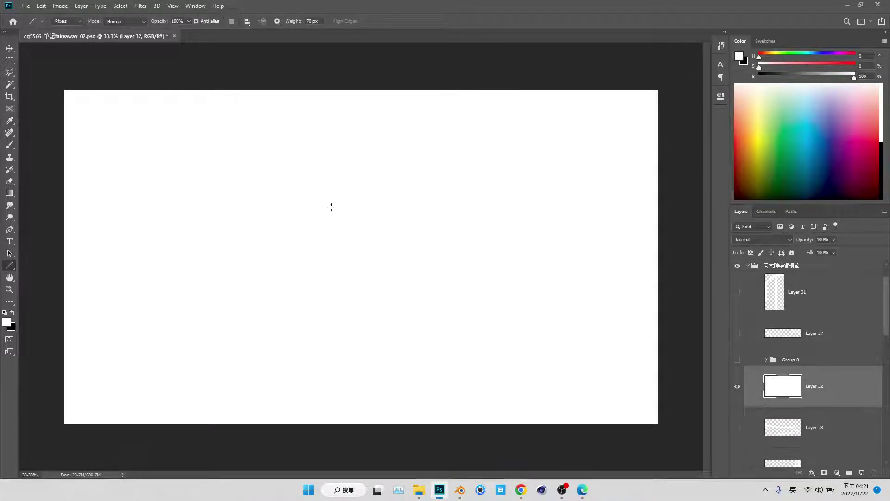
{"action": "key", "text": "x"}
Draw a thick black cube's edges on a new layer above Layer 31.
{"action": "left_click", "coordinate": [797, 292]}
{"action": "left_click", "coordinate": [862, 473]}
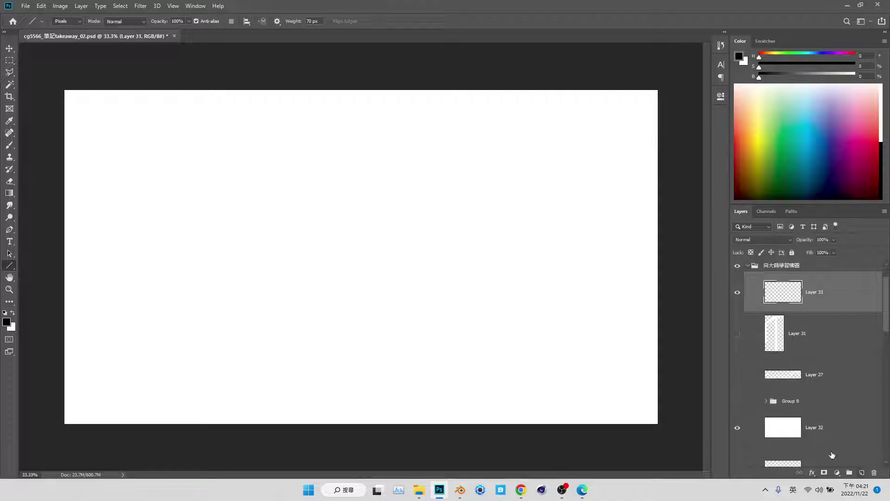
{"action": "mouse_move", "coordinate": [294, 187]}
{"action": "left_mouse_down"}
{"action": "mouse_move", "coordinate": [343, 248]}
{"action": "mouse_move", "coordinate": [403, 178]}
{"action": "mouse_move", "coordinate": [466, 217]}
{"action": "mouse_move", "coordinate": [338, 241]}
{"action": "left_mouse_up"}
{"action": "left_click_drag", "start_coordinate": [356, 354], "coordinate": [356, 356]}
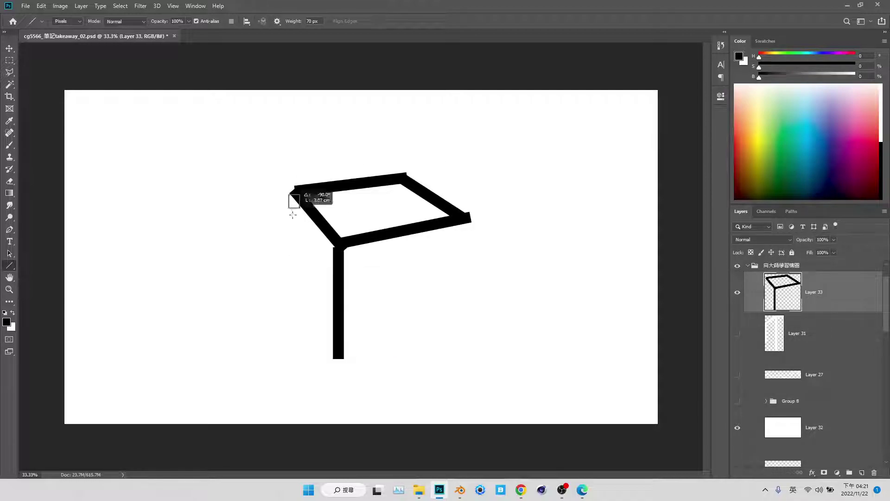
{"action": "mouse_move", "coordinate": [295, 190]}
{"action": "left_mouse_down"}
{"action": "mouse_move", "coordinate": [294, 319]}
{"action": "mouse_move", "coordinate": [336, 357]}
{"action": "left_mouse_up"}
{"action": "mouse_move", "coordinate": [337, 358]}
{"action": "left_mouse_down"}
{"action": "mouse_move", "coordinate": [447, 321]}
{"action": "mouse_move", "coordinate": [465, 330]}
{"action": "left_mouse_up"}
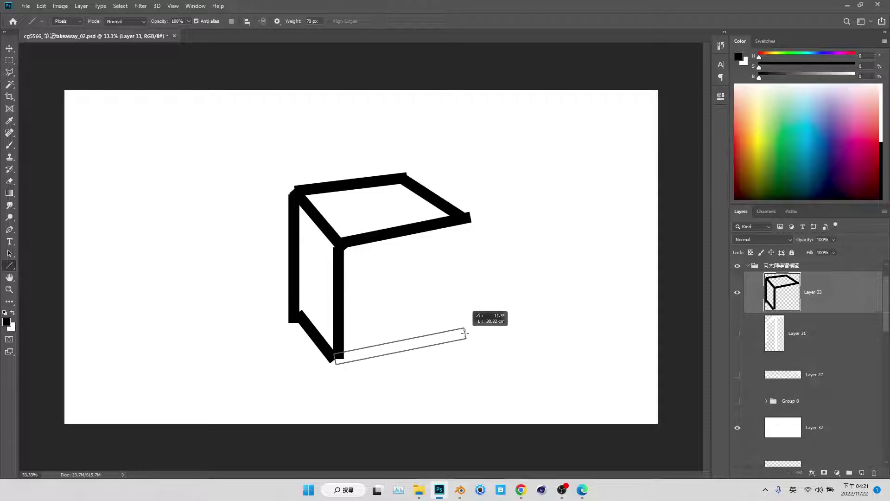
{"action": "mouse_move", "coordinate": [466, 227]}
{"action": "left_mouse_down"}
{"action": "mouse_move", "coordinate": [466, 332]}
{"action": "mouse_move", "coordinate": [494, 238]}
{"action": "left_mouse_up"}
{"action": "left_click", "coordinate": [277, 22]}
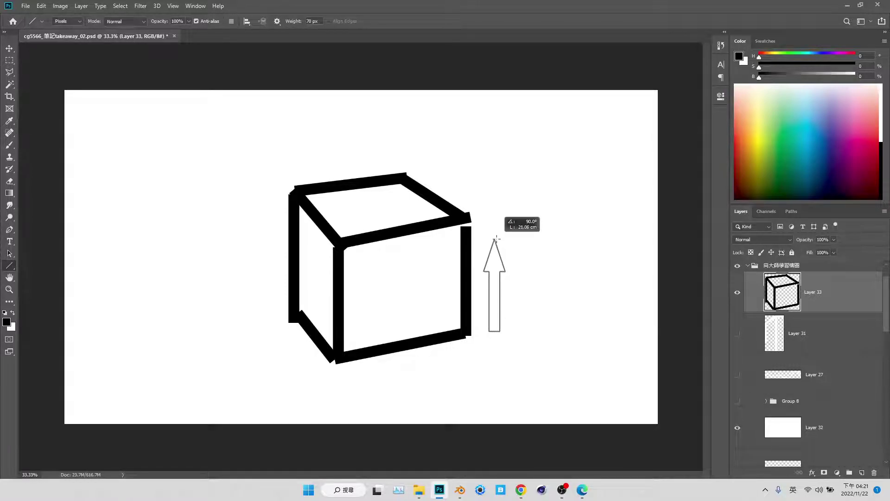
{"action": "key", "text": "ctrl+z"}
Draw the flat base plane's front and back edges on another new layer.
{"action": "left_click", "coordinate": [861, 472], "text": "ctrl"}
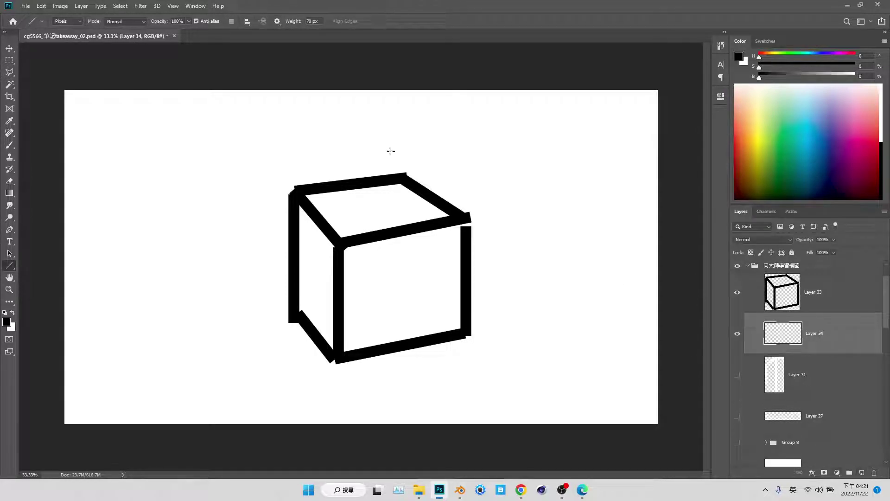
{"action": "left_click", "coordinate": [277, 22]}
{"action": "left_click", "coordinate": [277, 22]}
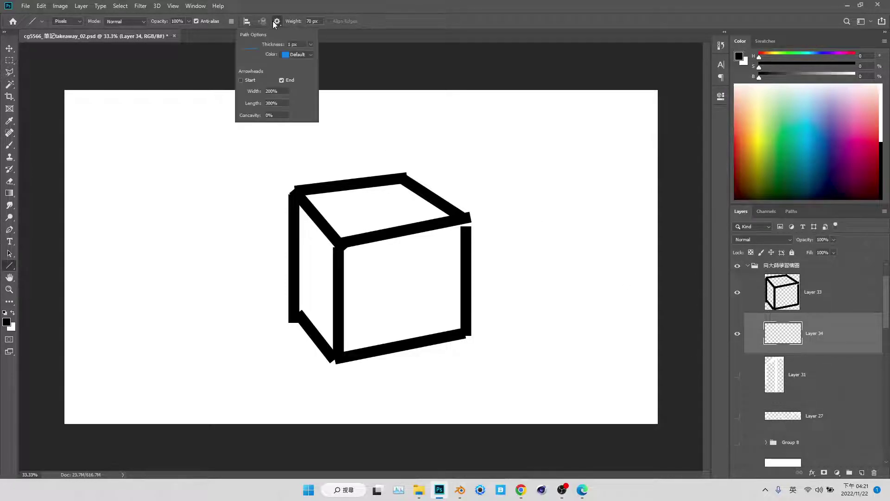
{"action": "mouse_move", "coordinate": [229, 311]}
{"action": "left_mouse_down"}
{"action": "mouse_move", "coordinate": [294, 404]}
{"action": "mouse_move", "coordinate": [544, 361]}
{"action": "mouse_move", "coordinate": [473, 308]}
{"action": "left_mouse_up"}
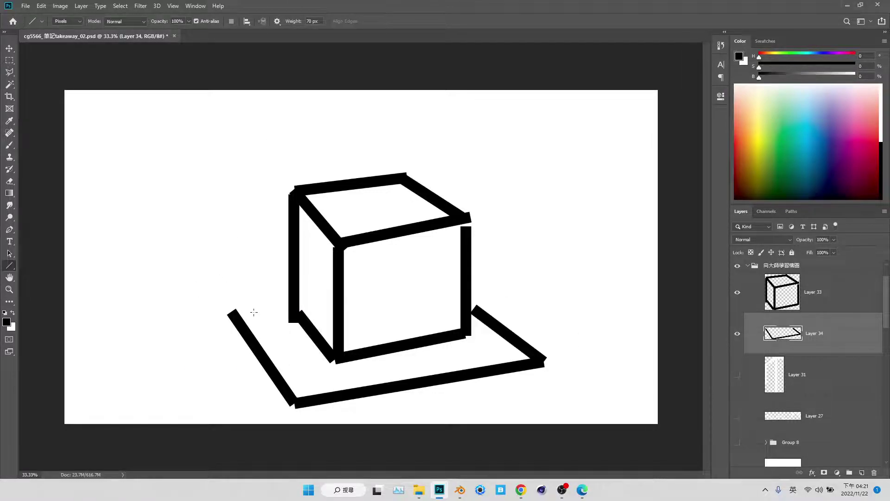
{"action": "left_click_drag", "start_coordinate": [237, 305], "coordinate": [295, 300]}
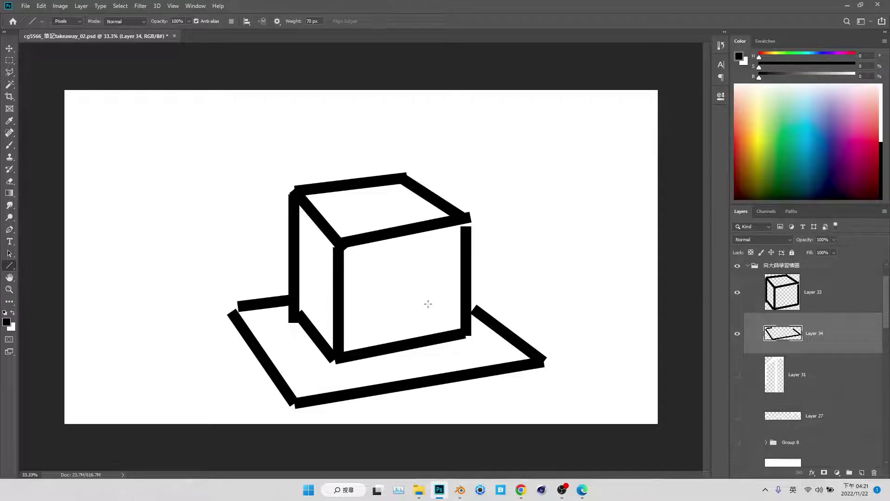
Hide the cube and base drawings and switch back to Blender.
{"action": "left_click", "coordinate": [736, 293]}
{"action": "left_click", "coordinate": [737, 333]}
{"action": "scroll", "coordinate": [741, 380], "scroll_direction": "down", "scroll_amount": 1}
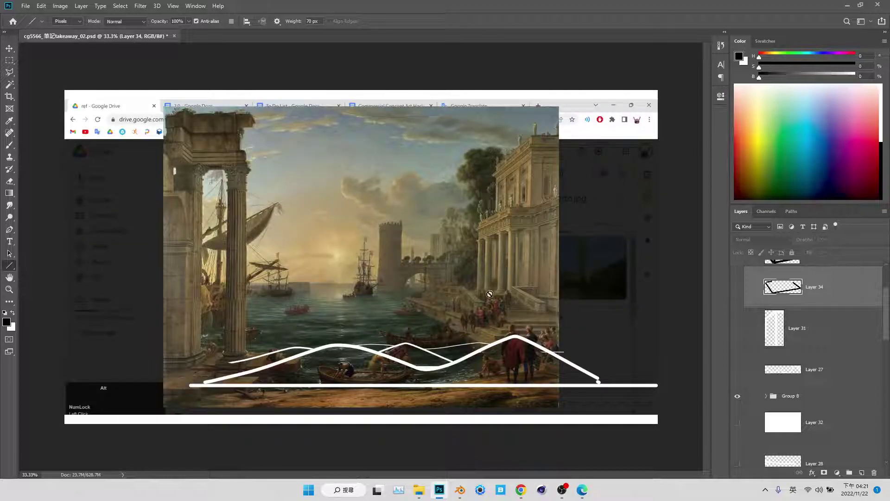
{"action": "scroll", "coordinate": [766, 366], "scroll_direction": "up", "scroll_amount": 1}
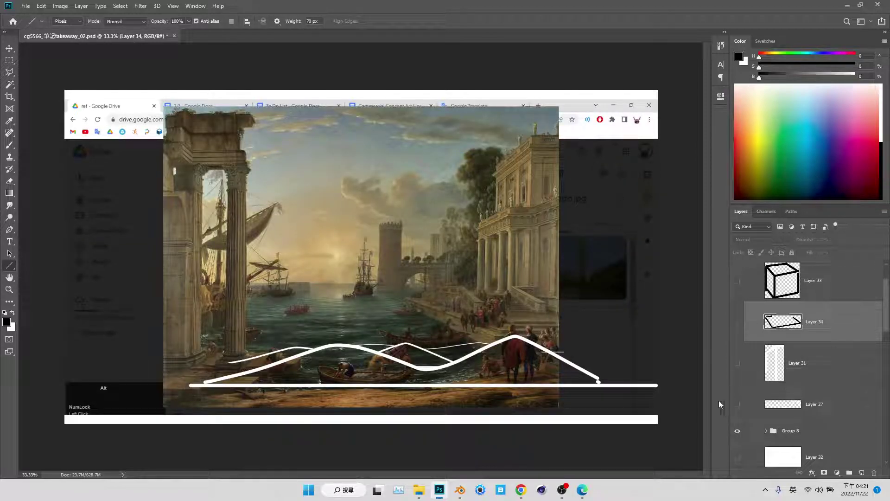
{"action": "mouse_move", "coordinate": [459, 489]}
{"action": "left_click", "coordinate": [509, 441]}
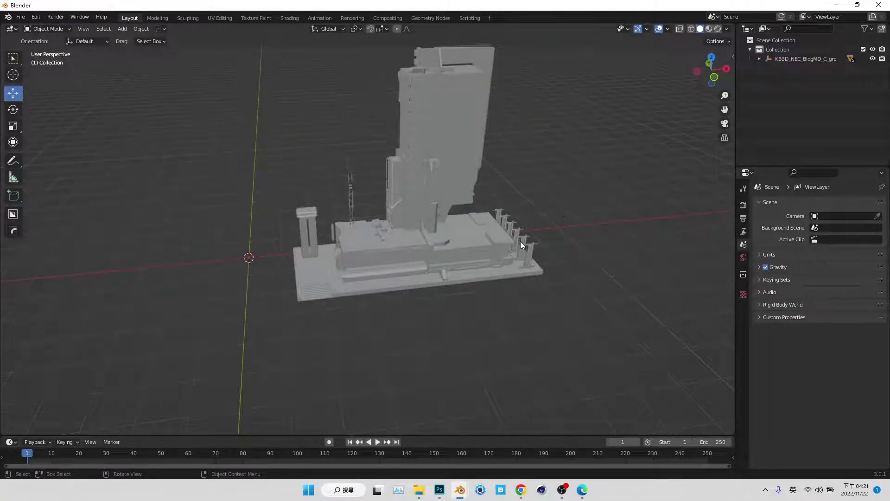
Add a cube, scale it up to 12.267, and apply its scale.
{"action": "key", "text": "shift+a"}
{"action": "left_click", "coordinate": [580, 240]}
{"action": "key", "text": "ctrl+z"}
{"action": "key", "text": "shift+a"}
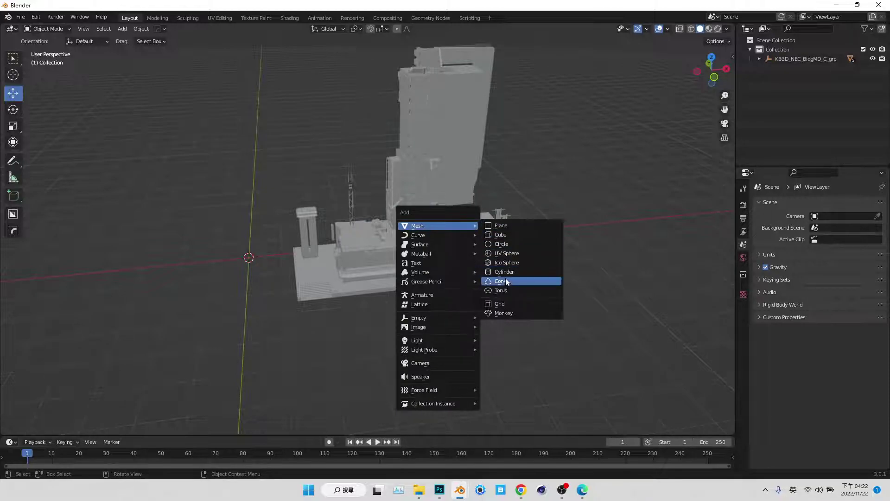
{"action": "left_click", "coordinate": [513, 236]}
{"action": "key", "text": "s"}
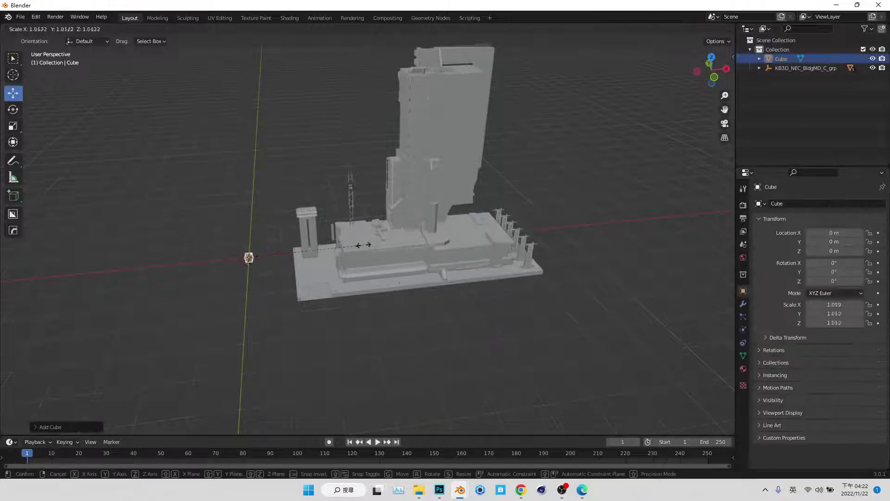
{"action": "left_click", "coordinate": [115, 251]}
{"action": "key", "text": "s"}
{"action": "left_click", "coordinate": [458, 240]}
{"action": "key", "text": "ctrl+a"}
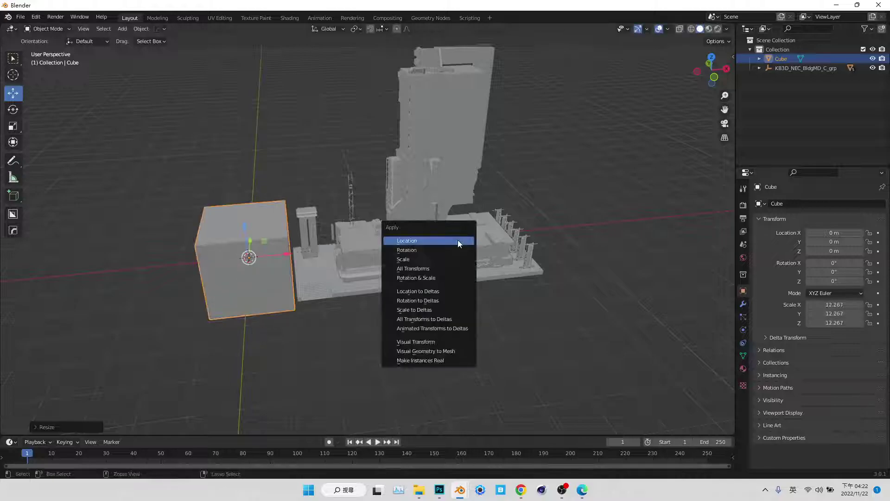
{"action": "left_click", "coordinate": [445, 259]}
Duplicate the cube in place, flatten it into a thin slab, and apply its scale.
{"action": "key", "text": "shift+d"}
{"action": "right_click", "coordinate": [376, 189]}
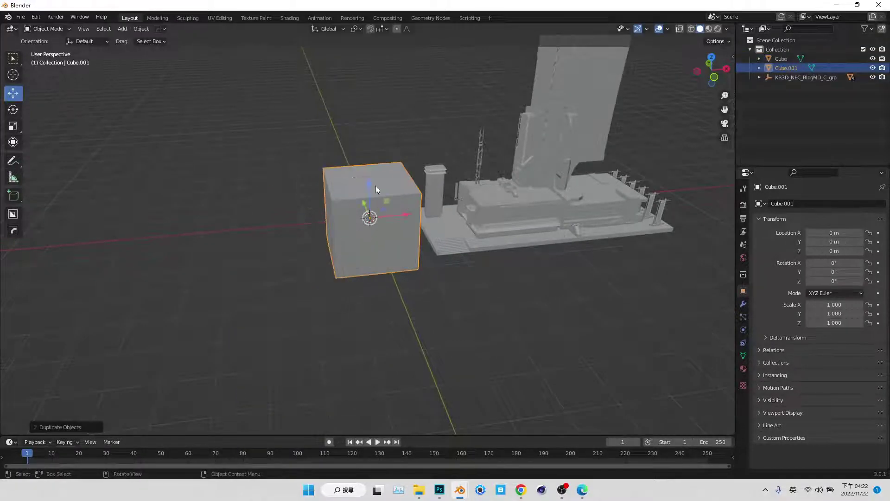
{"action": "left_click", "coordinate": [13, 127]}
{"action": "mouse_move", "coordinate": [371, 184]}
{"action": "left_mouse_down"}
{"action": "mouse_move", "coordinate": [369, 217]}
{"action": "mouse_move", "coordinate": [568, 218]}
{"action": "left_mouse_up"}
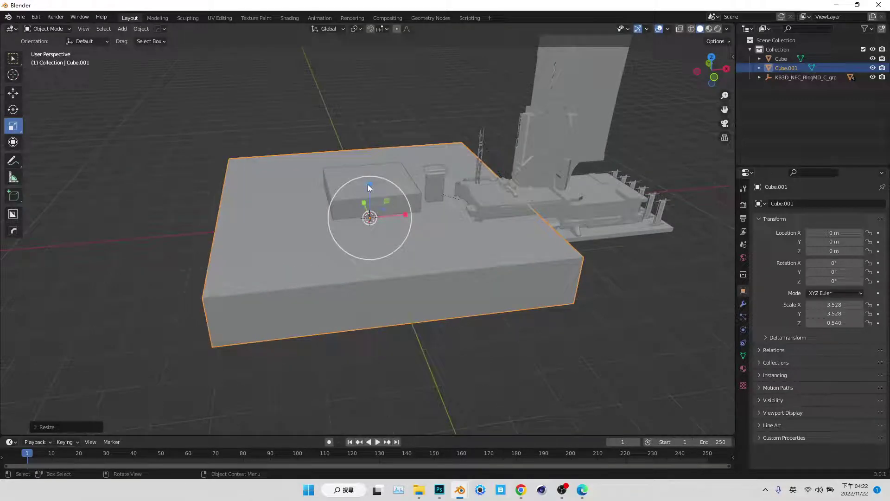
{"action": "left_click_drag", "start_coordinate": [368, 184], "coordinate": [369, 211]}
{"action": "key", "text": "s"}
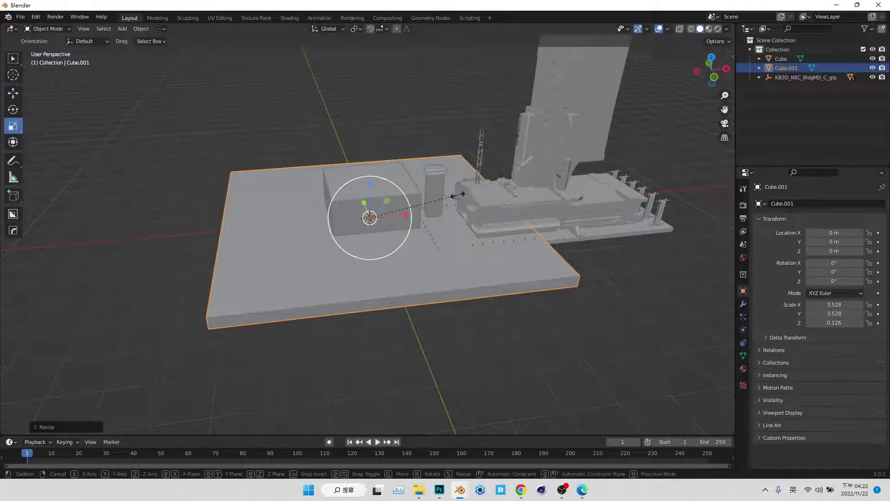
{"action": "left_click", "coordinate": [424, 210]}
{"action": "key", "text": "ctrl+a"}
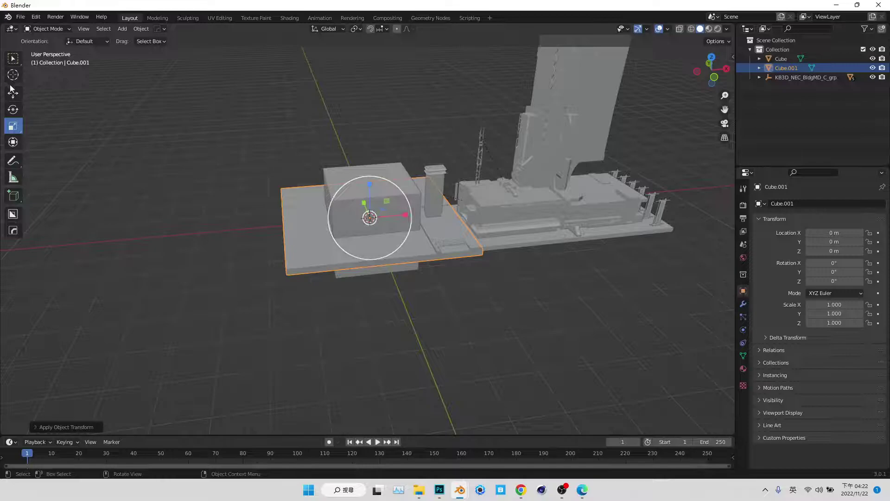
{"action": "left_click", "coordinate": [11, 89]}
Lower the slab beneath the cube.
{"action": "left_click_drag", "start_coordinate": [369, 194], "coordinate": [354, 235]}
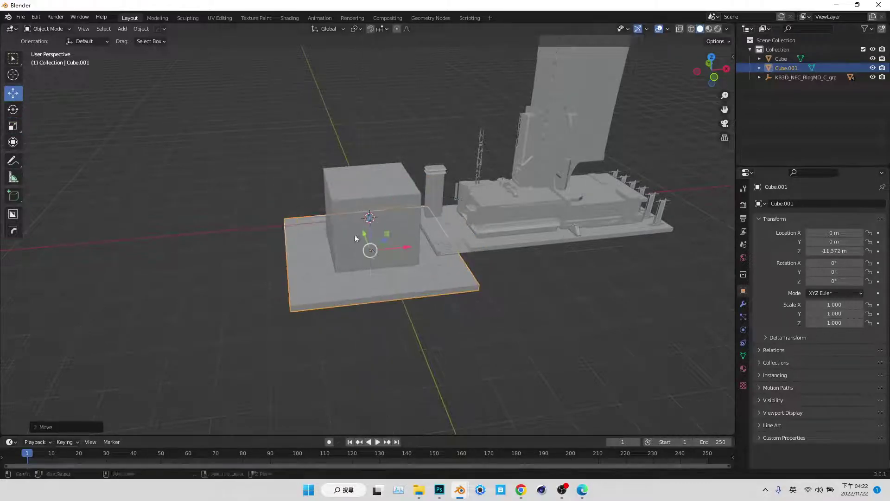
{"action": "scroll", "coordinate": [401, 230], "scroll_direction": "up", "scroll_amount": 5}
{"action": "scroll", "coordinate": [420, 275], "scroll_direction": "up", "scroll_amount": 4}
{"action": "scroll", "coordinate": [432, 269], "scroll_direction": "up", "scroll_amount": 2}
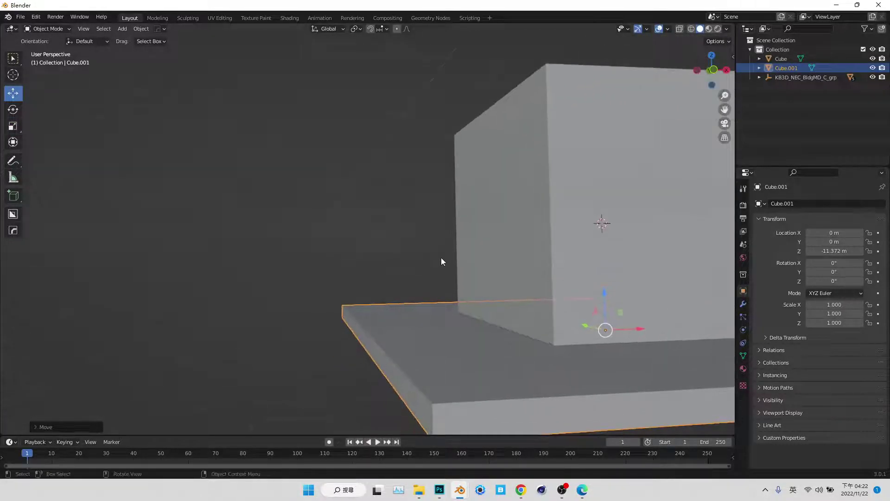
Duplicate the cube and slab together and place the copies far off along X.
{"action": "left_click_drag", "start_coordinate": [441, 258], "coordinate": [529, 371]}
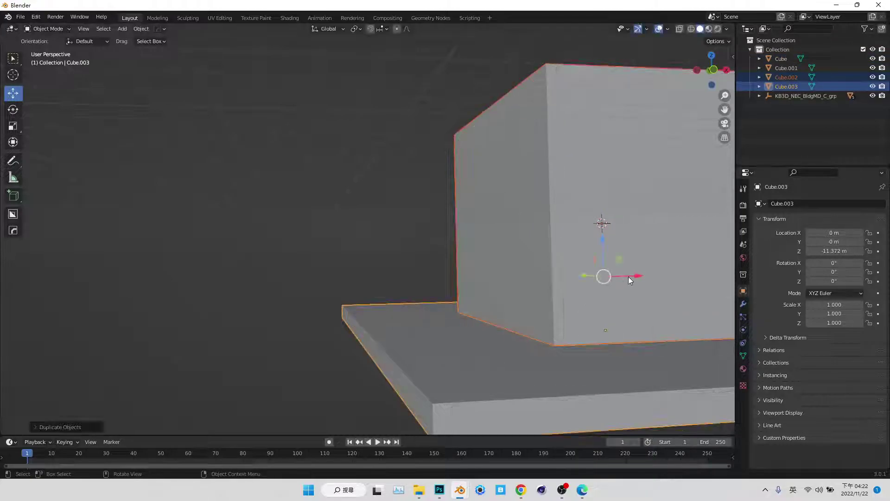
{"action": "key", "text": "shift+d"}
{"action": "key", "text": "x"}
{"action": "left_click", "coordinate": [597, 295]}
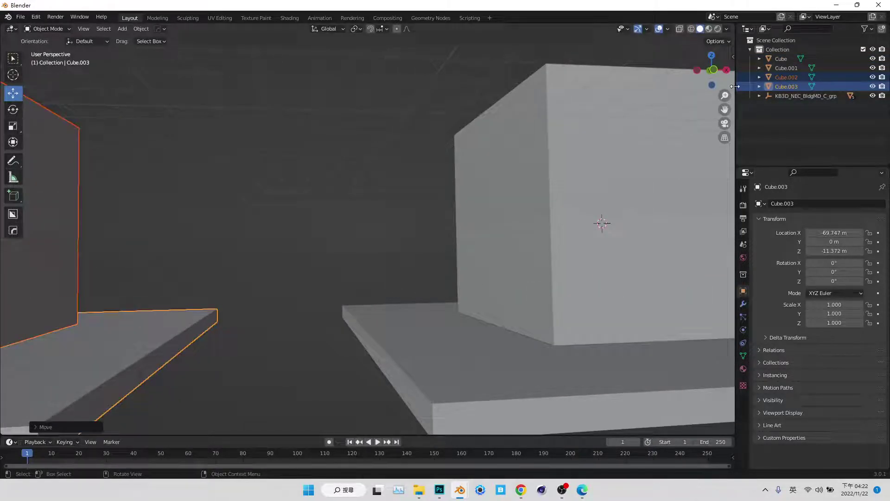
{"action": "left_click_drag", "start_coordinate": [412, 286], "coordinate": [407, 306]}
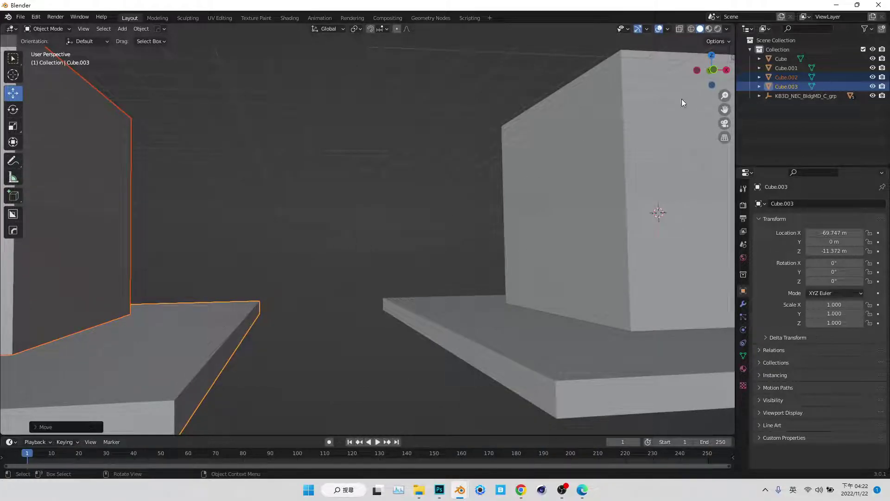
Move the original tall block and its slab back along Y.
{"action": "left_click", "coordinate": [380, 185]}
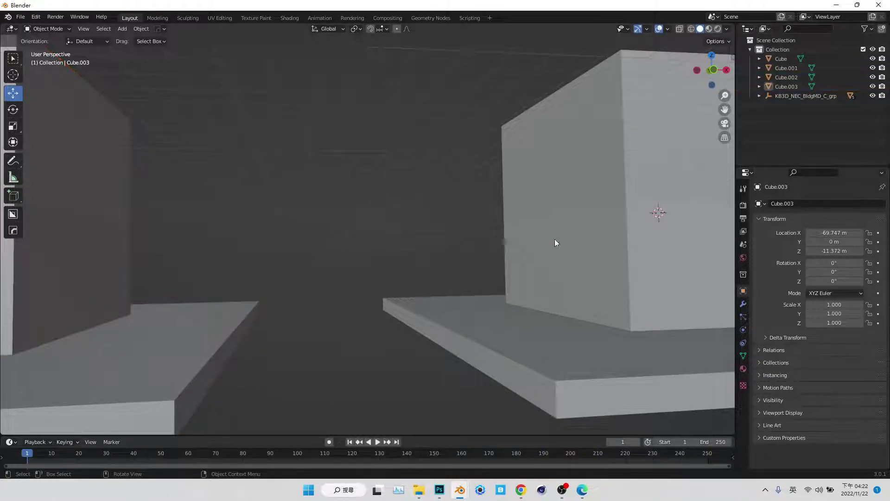
{"action": "left_click", "coordinate": [556, 250]}
{"action": "left_click", "coordinate": [582, 335], "text": "shift"}
{"action": "left_click_drag", "start_coordinate": [642, 267], "coordinate": [274, 269]}
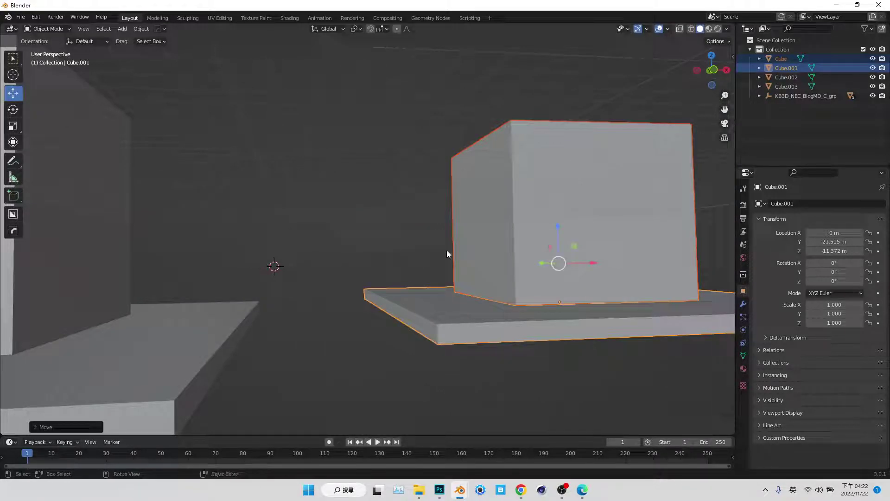
{"action": "key", "text": "ctrl+z"}
{"action": "key", "text": "ctrl+shift+z"}
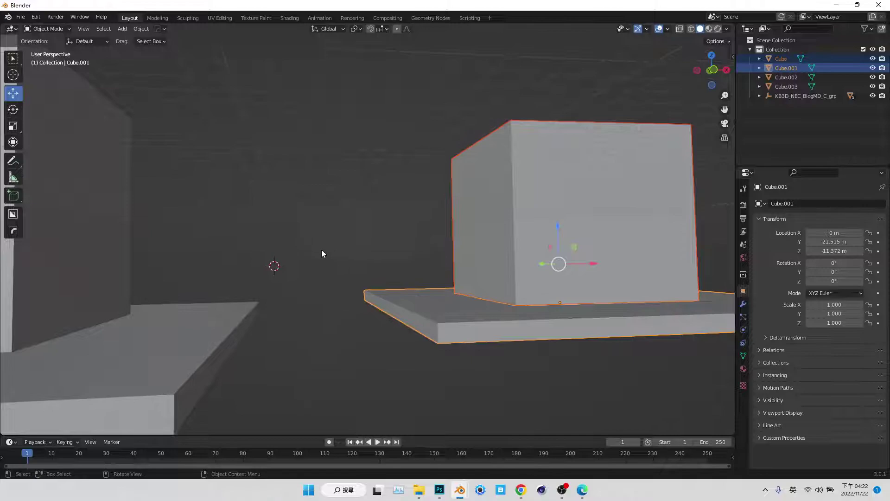
Walk through the scene to view both pairs, then return to Photoshop.
{"action": "key", "text": "shift+grave"}
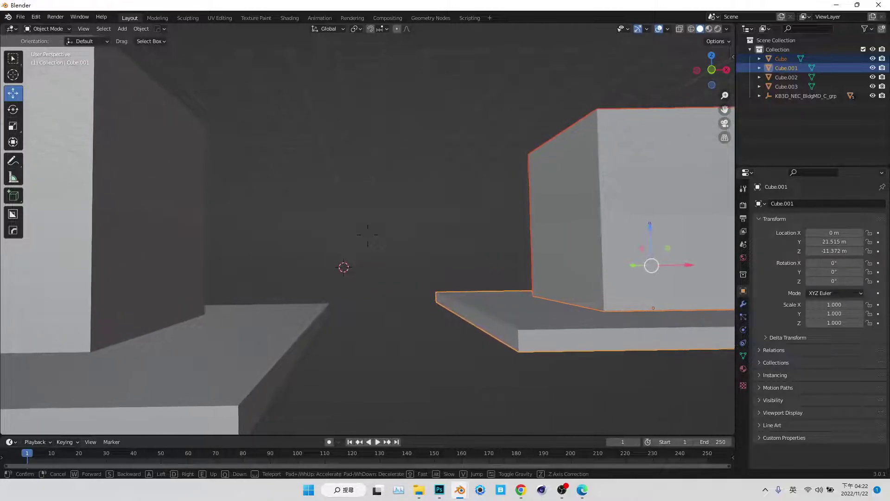
{"action": "left_click", "coordinate": [352, 238]}
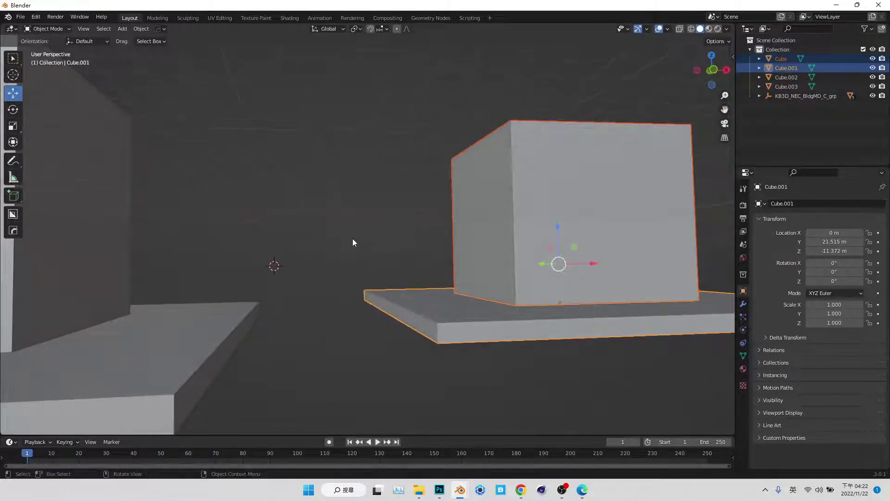
{"action": "scroll", "coordinate": [352, 242], "scroll_direction": "up", "scroll_amount": 5}
{"action": "key", "text": "a"}
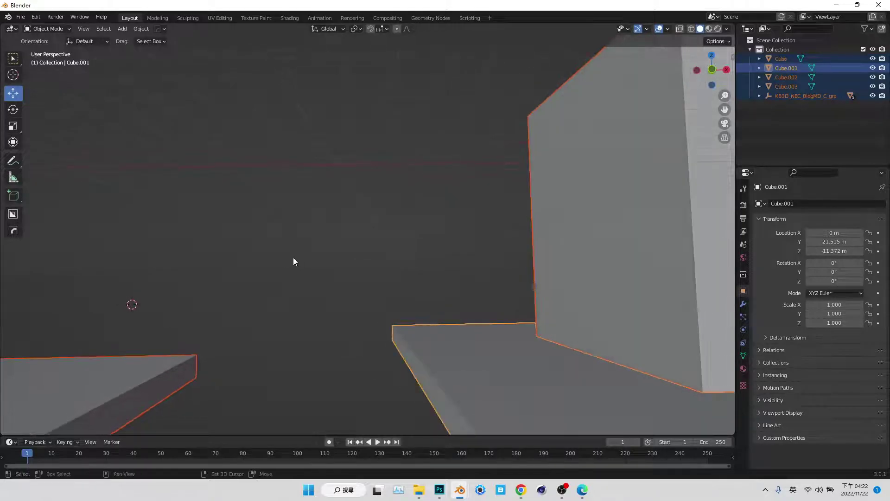
{"action": "key", "text": "shift+grave"}
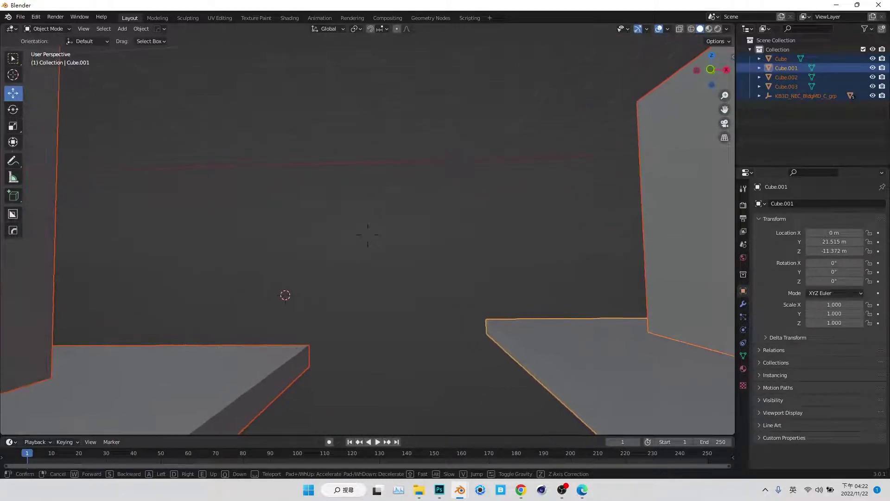
{"action": "left_click", "coordinate": [366, 238]}
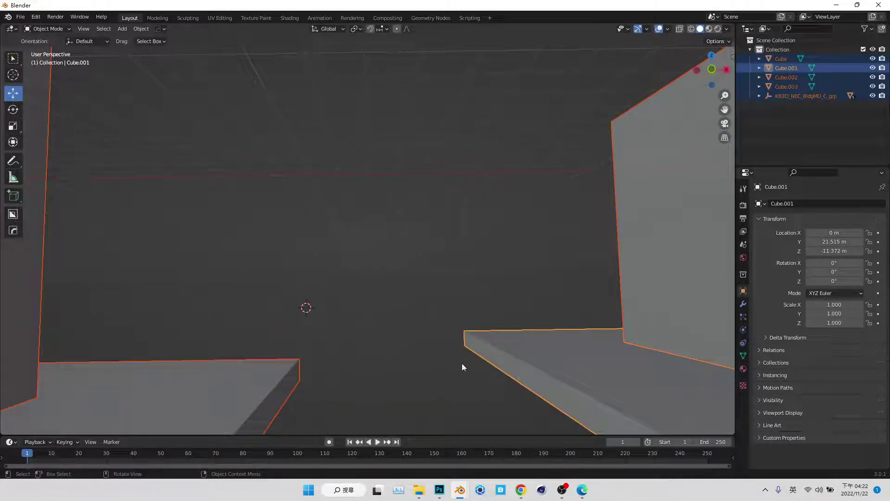
{"action": "left_click", "coordinate": [440, 489]}
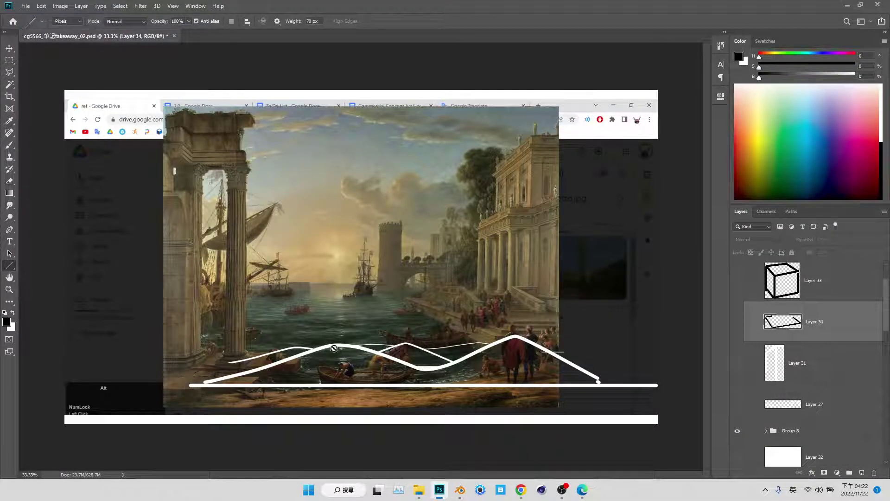
Hide Group 8's wavy lines and Layer 33's cube sketch, leaving only the harbour painting visible.
{"action": "left_click", "coordinate": [737, 431]}
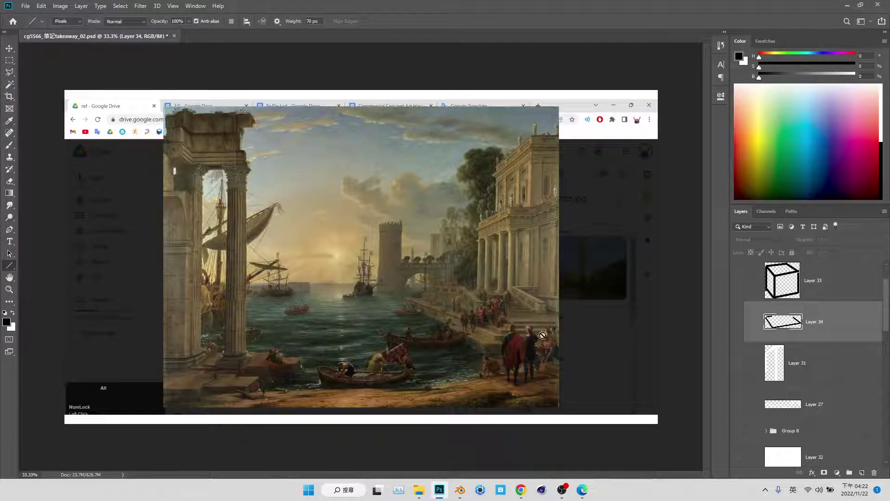
{"action": "left_click", "coordinate": [755, 286]}
{"action": "left_click", "coordinate": [737, 322]}
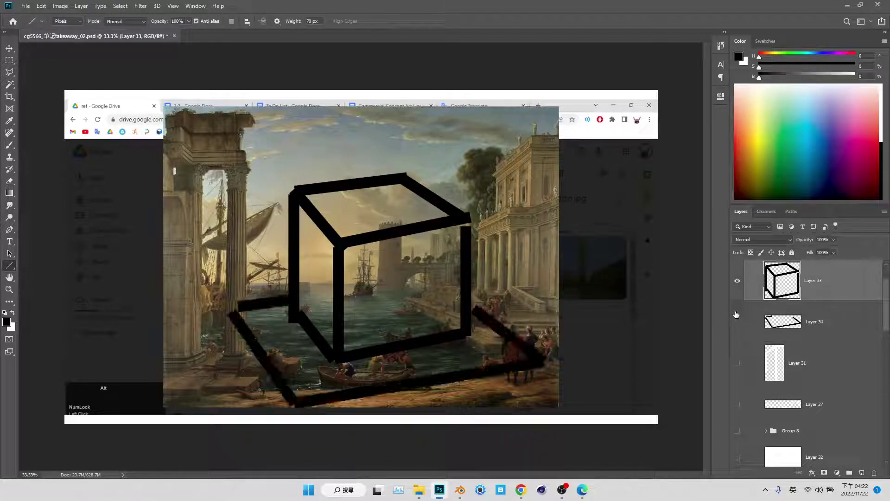
{"action": "left_click", "coordinate": [737, 280]}
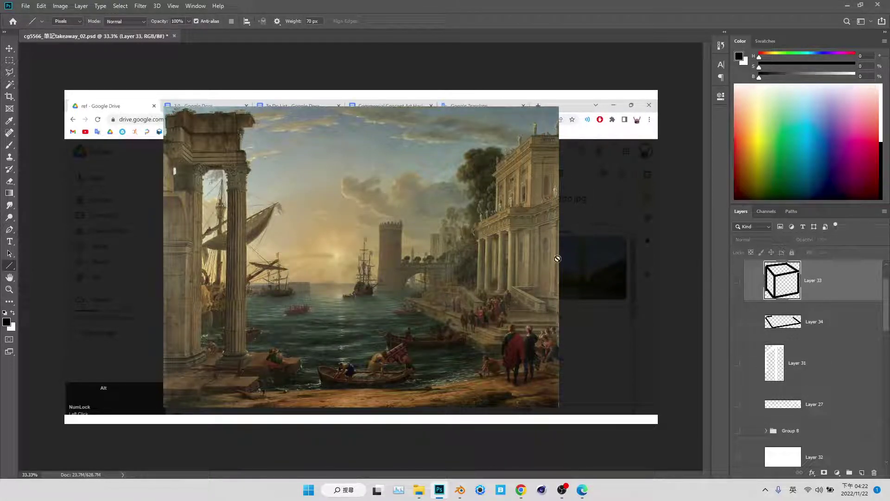
Back in Blender, duplicate the wall block and its floor slab and place the copies further back.
{"action": "left_click", "coordinate": [860, 7]}
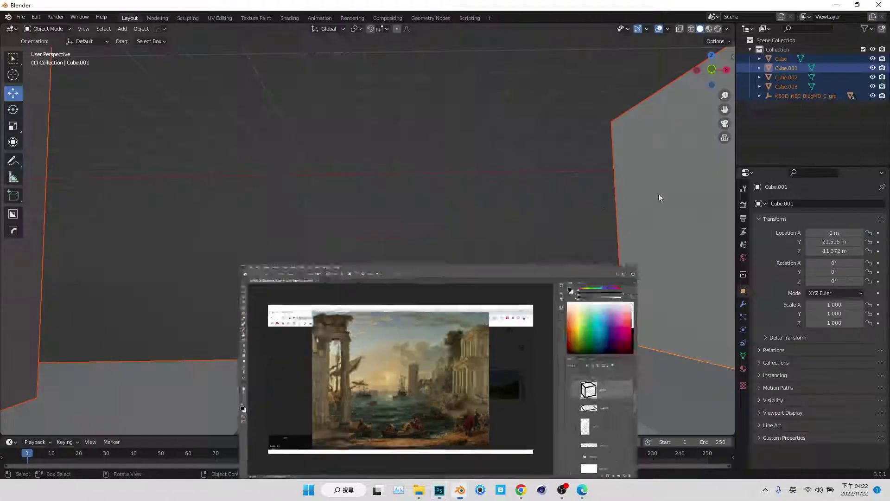
{"action": "left_click", "coordinate": [617, 204]}
{"action": "left_click", "coordinate": [655, 232]}
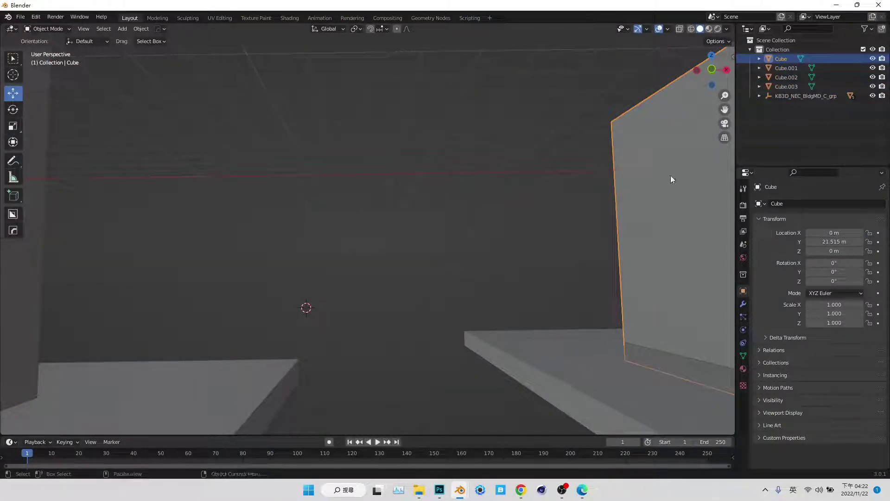
{"action": "left_click", "coordinate": [579, 343], "text": "shift"}
{"action": "key", "text": "shift+d"}
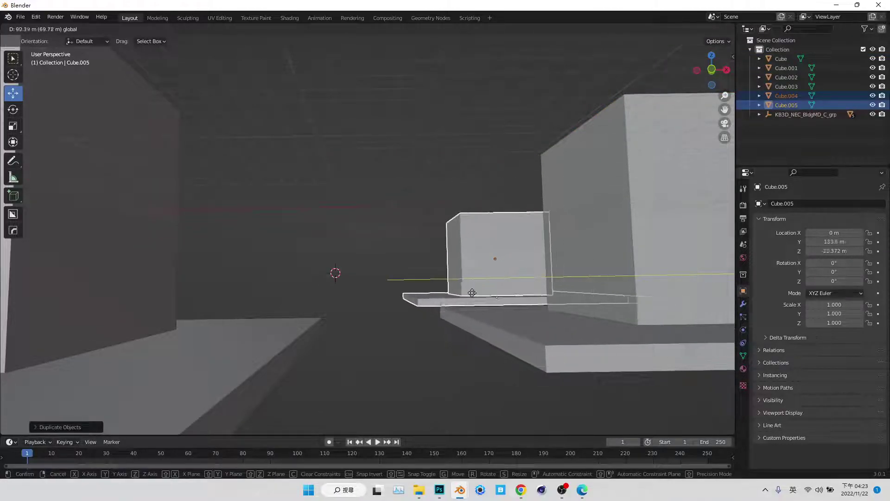
{"action": "left_click", "coordinate": [454, 296]}
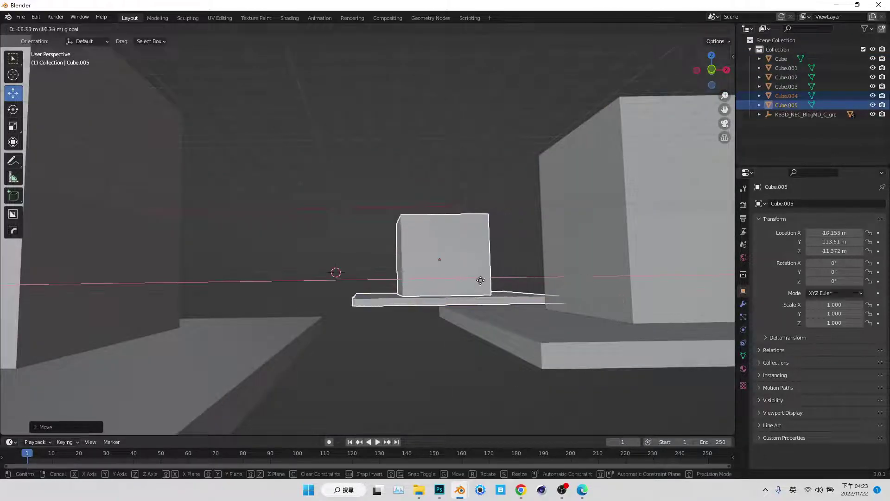
Narrow the copied block along X and slide it with its slab along X.
{"action": "mouse_move", "coordinate": [510, 286]}
{"action": "left_mouse_down"}
{"action": "mouse_move", "coordinate": [408, 286]}
{"action": "mouse_move", "coordinate": [390, 255]}
{"action": "left_mouse_up"}
{"action": "left_click", "coordinate": [433, 253]}
{"action": "left_click", "coordinate": [13, 126]}
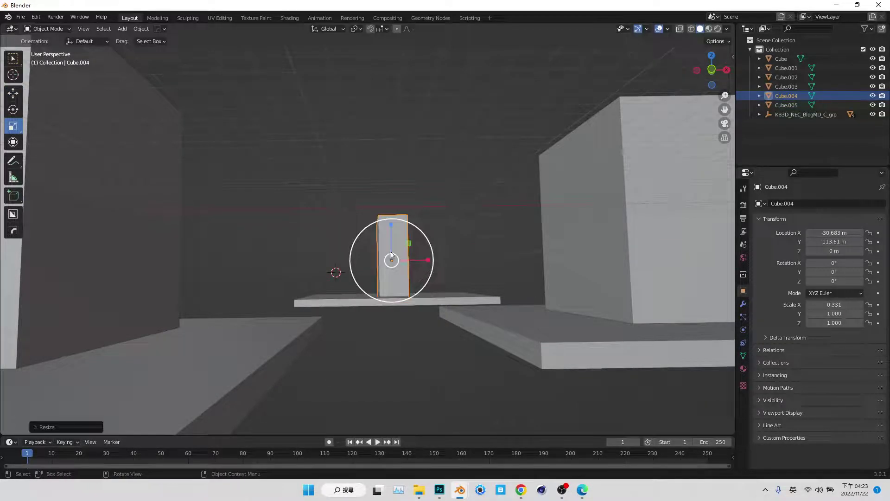
{"action": "left_click", "coordinate": [448, 295], "text": "shift"}
{"action": "left_click", "coordinate": [13, 93]}
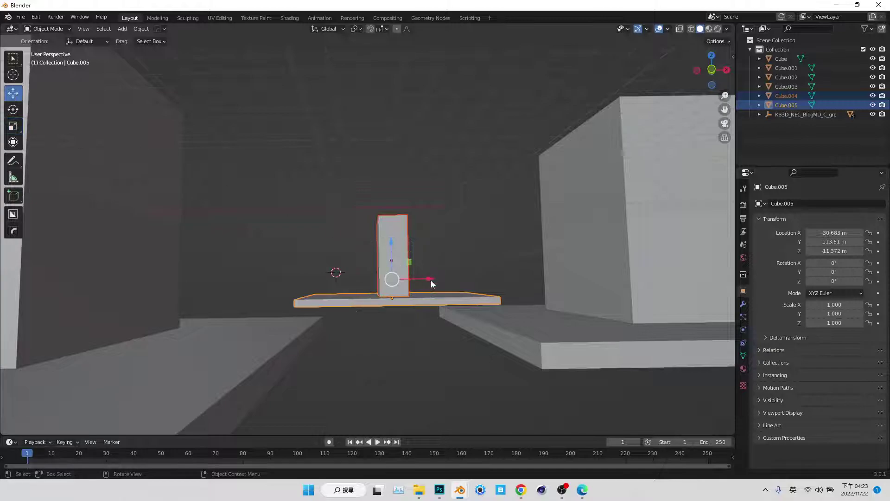
{"action": "left_click_drag", "start_coordinate": [430, 280], "coordinate": [529, 274]}
In Edit Mode, pull the column's top vertices up into a tall pillar.
{"action": "left_click", "coordinate": [489, 240]}
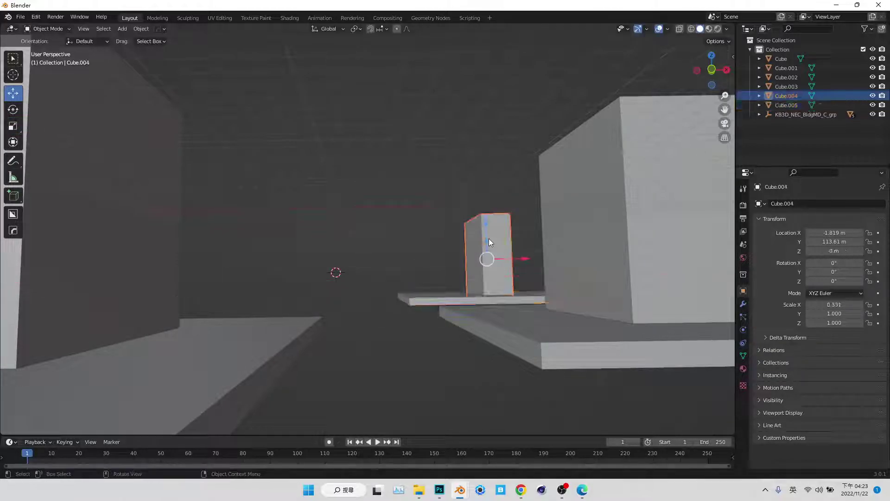
{"action": "key", "text": "Tab"}
{"action": "left_click_drag", "start_coordinate": [392, 175], "coordinate": [440, 200]}
{"action": "left_click", "coordinate": [484, 217]}
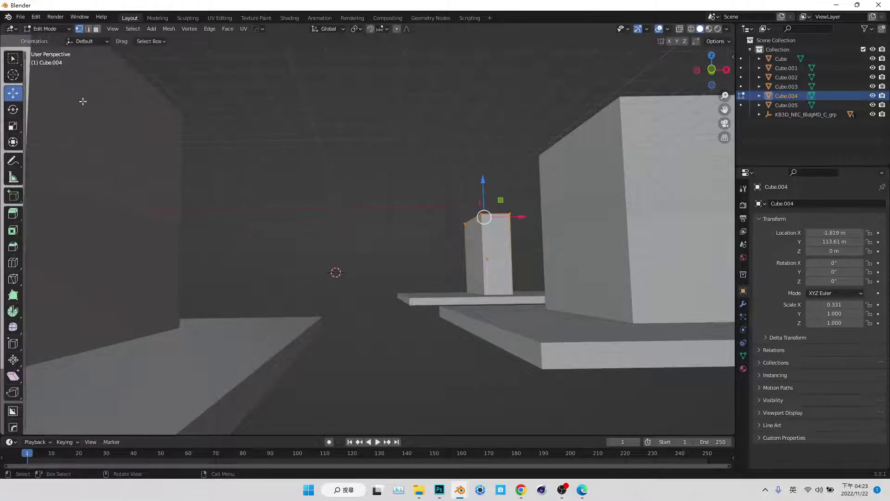
{"action": "left_click_drag", "start_coordinate": [489, 188], "coordinate": [487, 90]}
{"action": "key", "text": "Tab"}
Orbit around the pillar and select it together with its slab.
{"action": "left_click", "coordinate": [403, 271]}
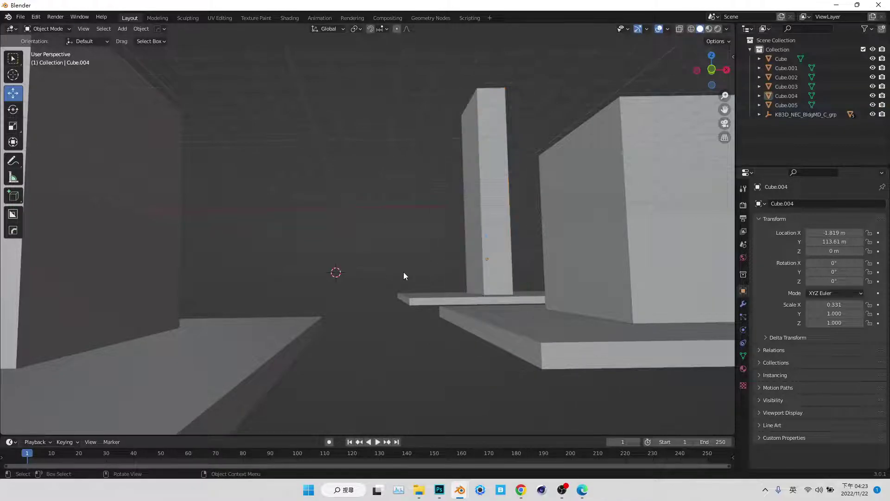
{"action": "mouse_move", "coordinate": [406, 275]}
{"action": "left_mouse_down"}
{"action": "mouse_move", "coordinate": [455, 288]}
{"action": "mouse_move", "coordinate": [429, 265]}
{"action": "left_mouse_up"}
{"action": "left_click", "coordinate": [537, 183]}
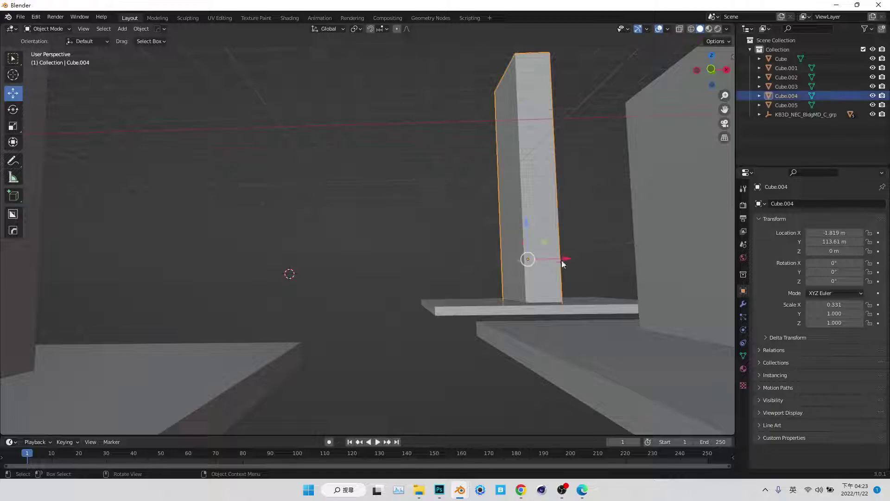
{"action": "left_click", "coordinate": [573, 308], "text": "shift"}
Duplicate the pillar and slab along X, placing the copies to the left.
{"action": "key", "text": "shift+d"}
{"action": "key", "text": "x"}
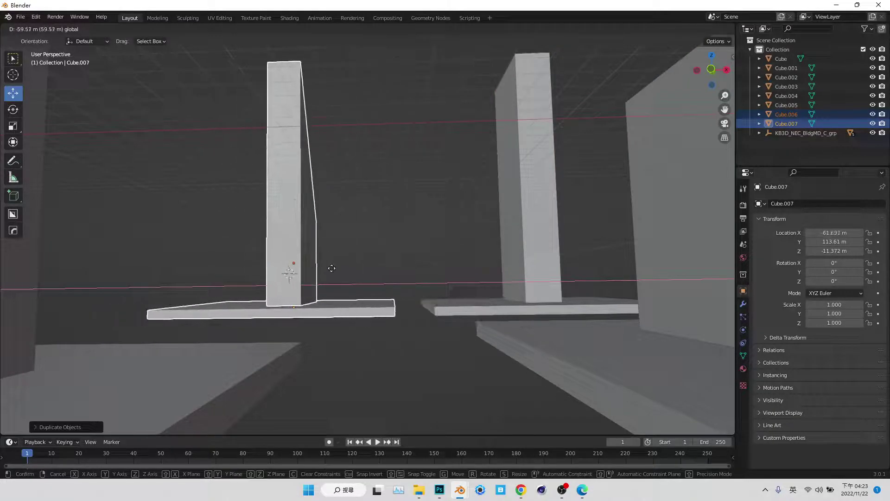
{"action": "left_click", "coordinate": [270, 225]}
{"action": "left_click", "coordinate": [267, 250]}
Slim the left pillar to Scale Y 0.26 in the sidebar and stretch it taller.
{"action": "left_click", "coordinate": [13, 126]}
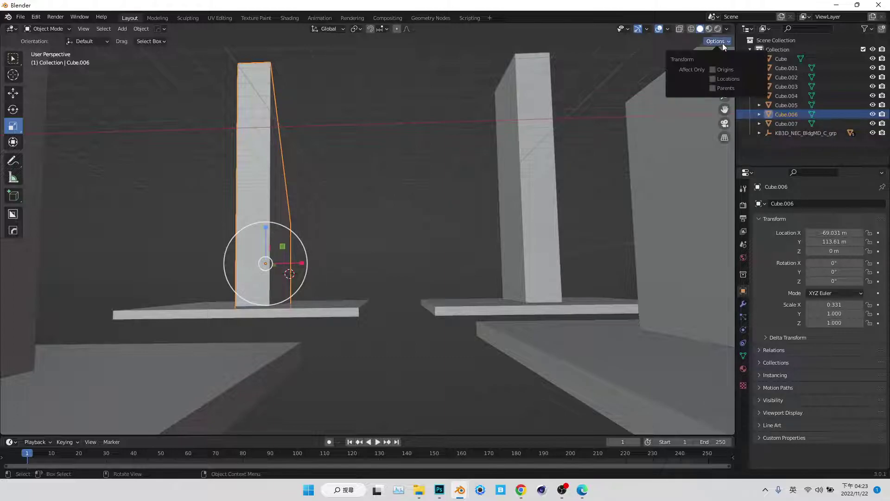
{"action": "left_click", "coordinate": [730, 57]}
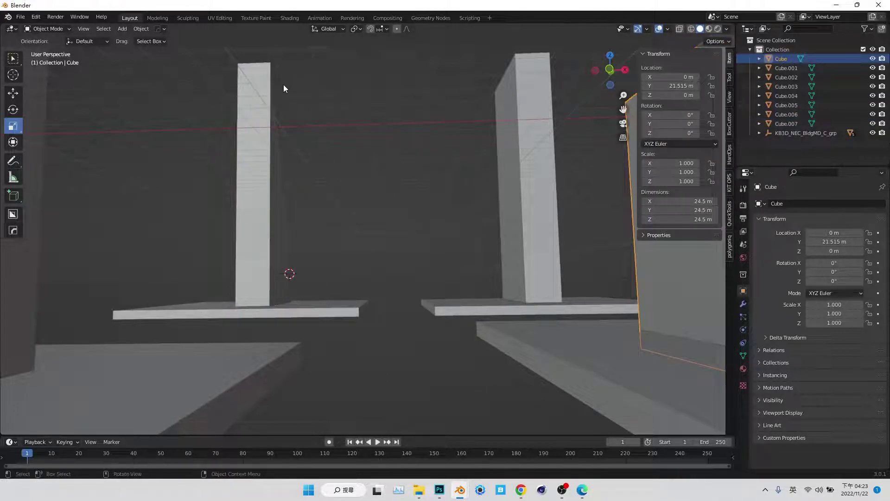
{"action": "left_click_drag", "start_coordinate": [679, 172], "coordinate": [640, 172]}
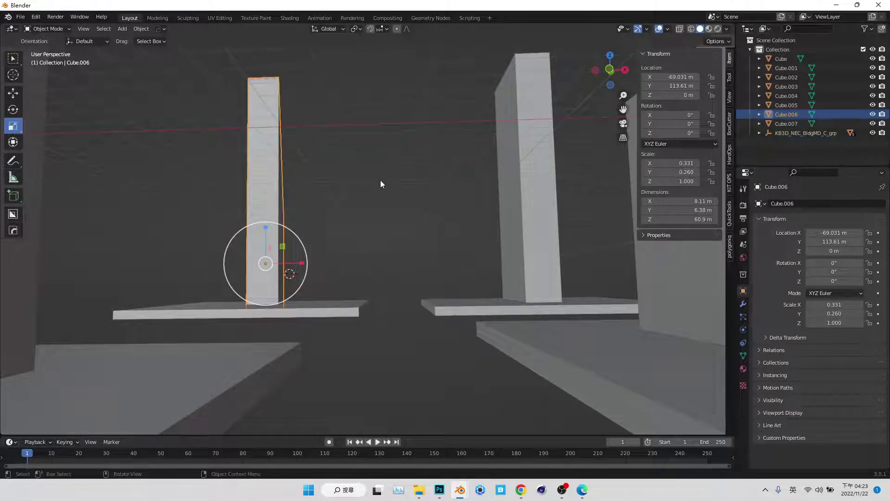
{"action": "left_click", "coordinate": [296, 185]}
{"action": "left_click", "coordinate": [262, 235]}
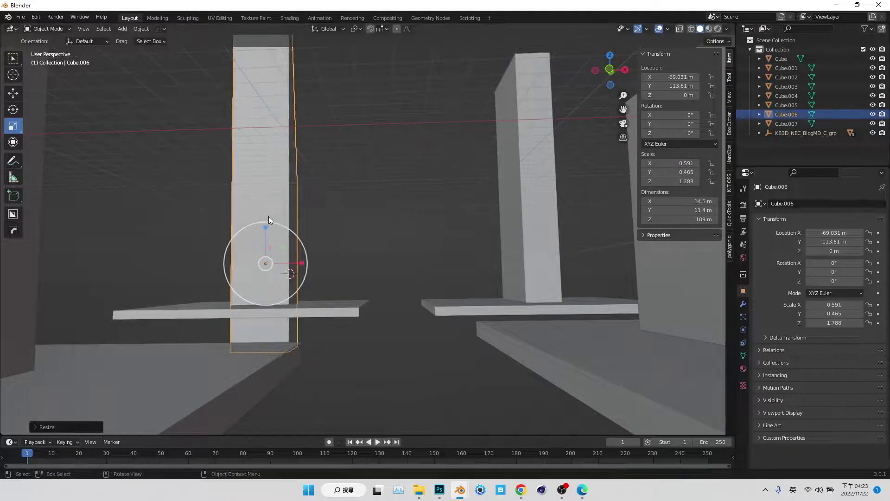
{"action": "left_click_drag", "start_coordinate": [265, 227], "coordinate": [317, 230]}
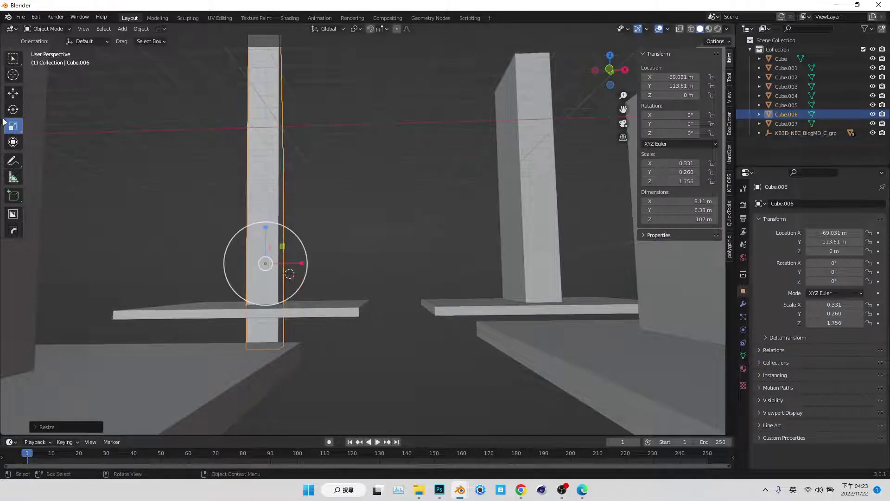
Raise the left pillar and shift it right, undoing a trial slab move.
{"action": "key", "text": "w"}
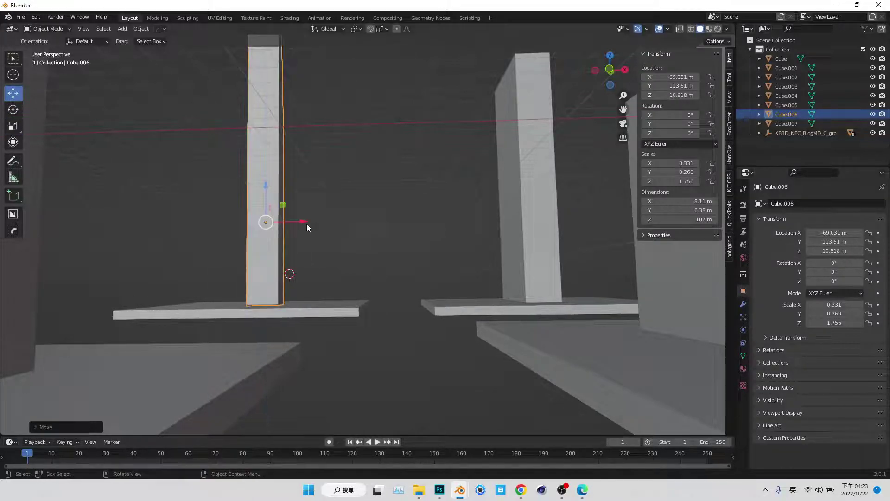
{"action": "left_click_drag", "start_coordinate": [264, 231], "coordinate": [343, 190]}
{"action": "left_click", "coordinate": [362, 309]}
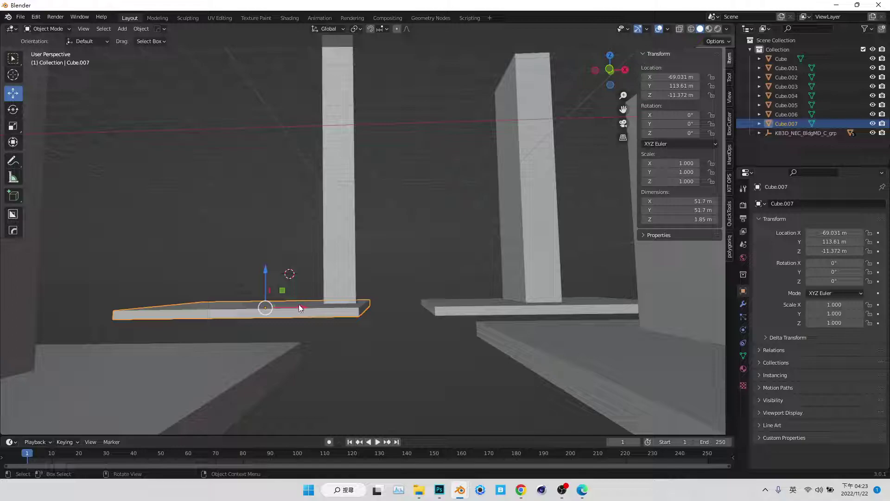
{"action": "left_click_drag", "start_coordinate": [299, 307], "coordinate": [375, 307]}
{"action": "left_click", "coordinate": [380, 312]}
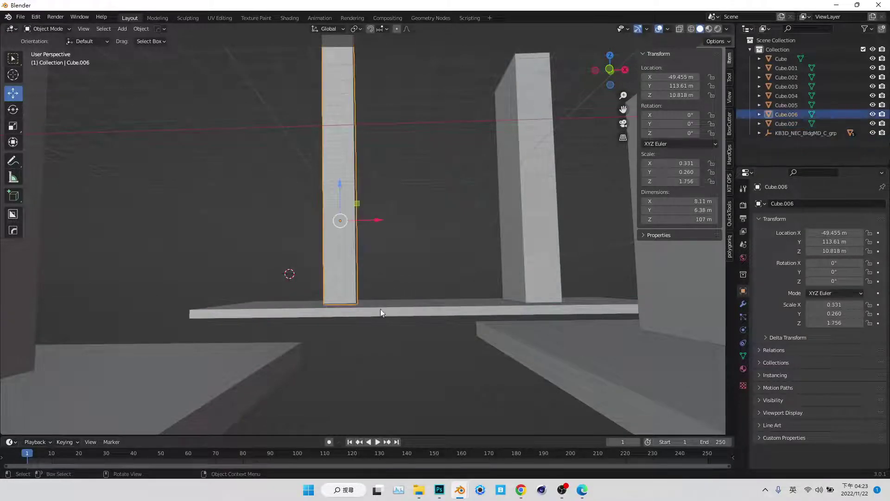
{"action": "key", "text": "ctrl+z"}
{"action": "key", "text": "ctrl+z"}
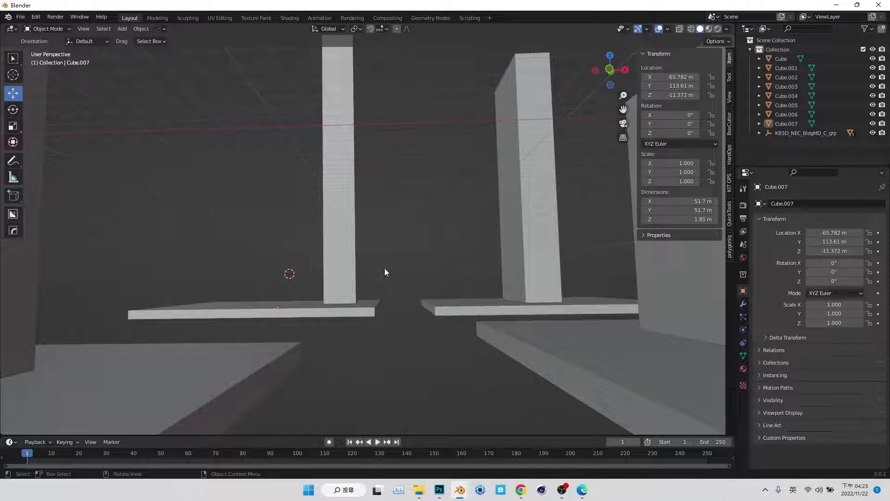
{"action": "left_click", "coordinate": [351, 251]}
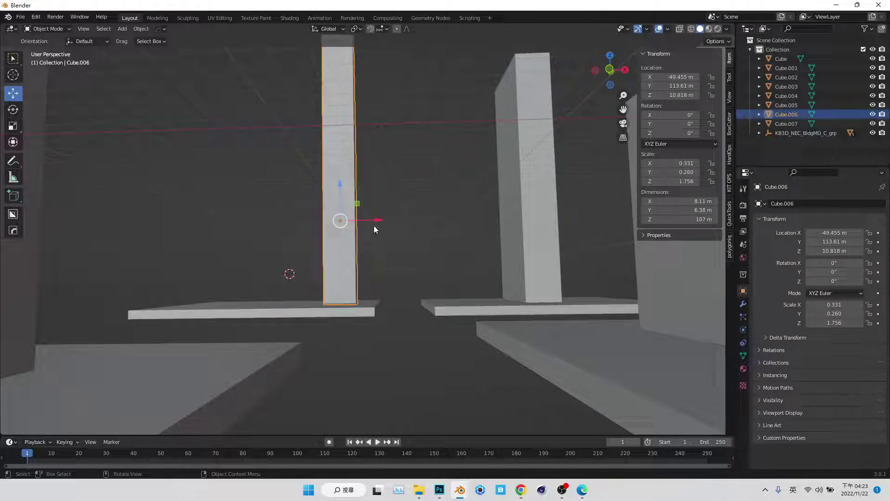
{"action": "left_click_drag", "start_coordinate": [373, 225], "coordinate": [388, 225]}
Move slab Cube.007 so it meets the right slab end to end.
{"action": "left_click", "coordinate": [359, 302]}
{"action": "key", "text": "g"}
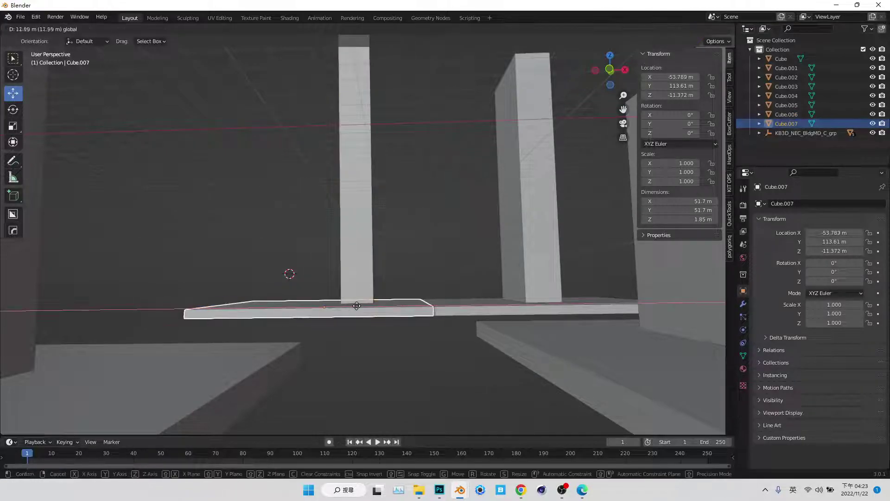
{"action": "left_click", "coordinate": [357, 306]}
{"action": "left_click", "coordinate": [217, 245]}
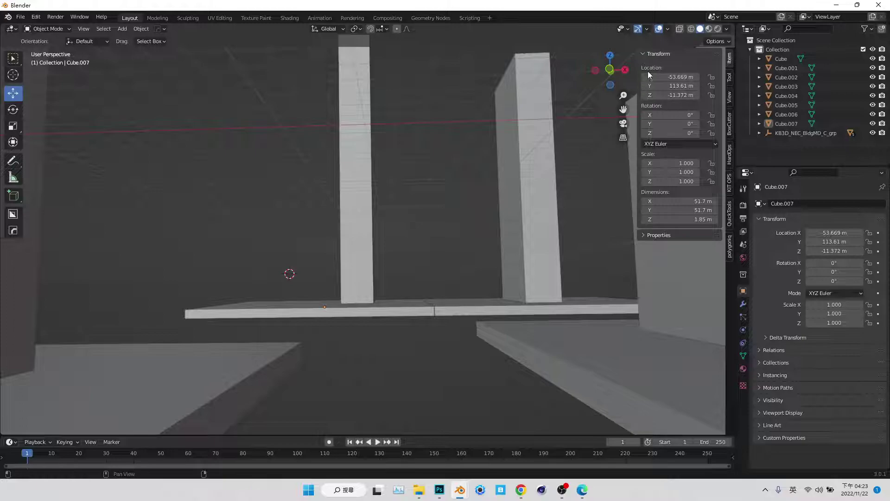
{"action": "left_click", "coordinate": [649, 53]}
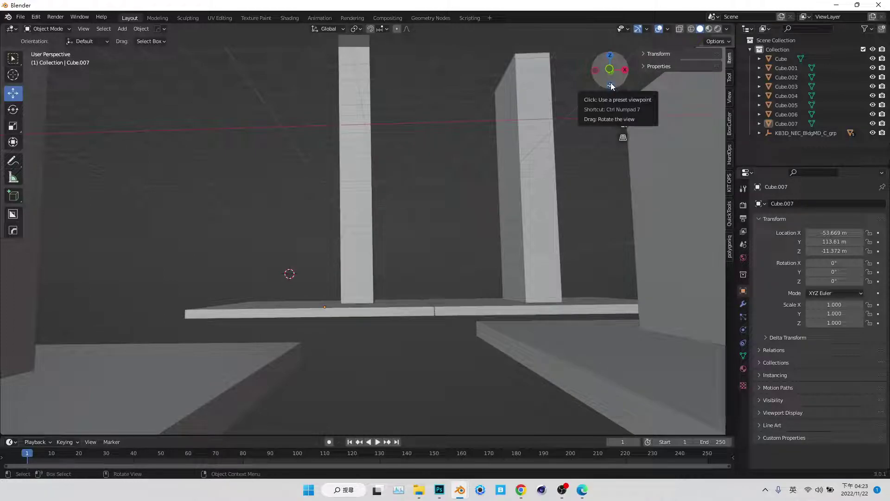
Select the right pillar's top vertices in Edit Mode with X-ray turned on.
{"action": "left_click", "coordinate": [511, 105]}
{"action": "key", "text": "Tab"}
{"action": "left_click_drag", "start_coordinate": [472, 43], "coordinate": [644, 163]}
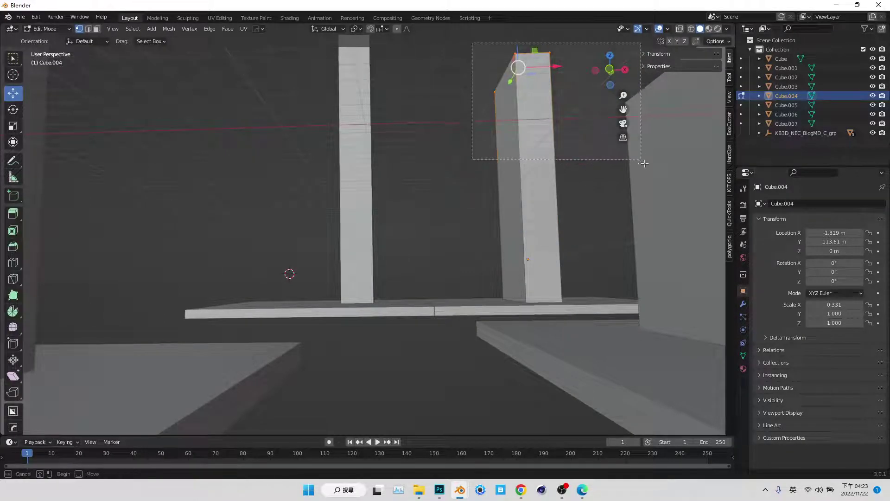
{"action": "left_click", "coordinate": [679, 29]}
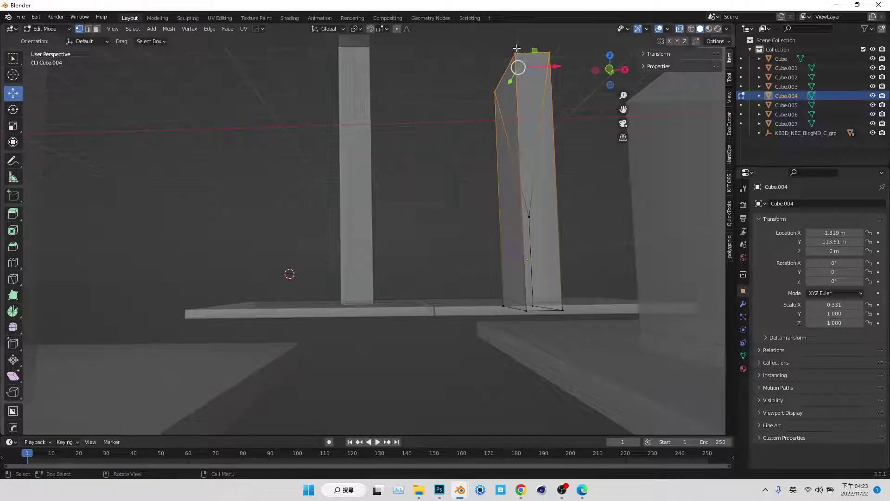
{"action": "left_click_drag", "start_coordinate": [454, 35], "coordinate": [677, 257]}
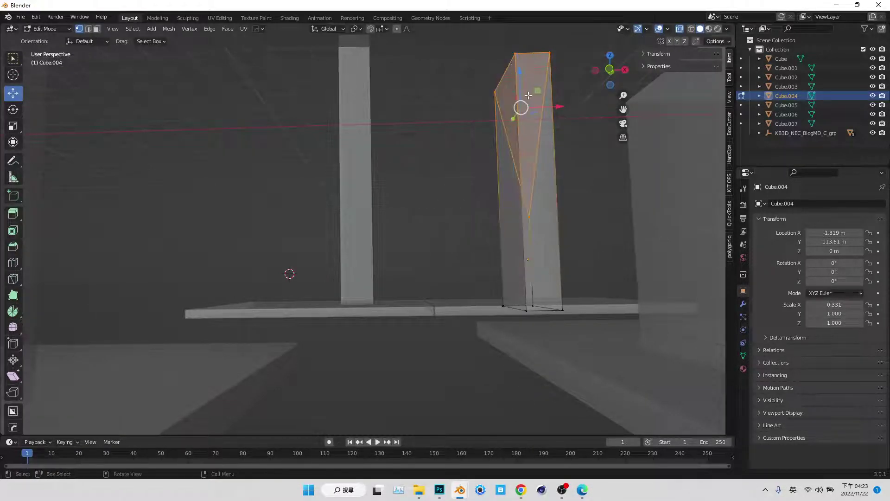
{"action": "key", "text": "Tab"}
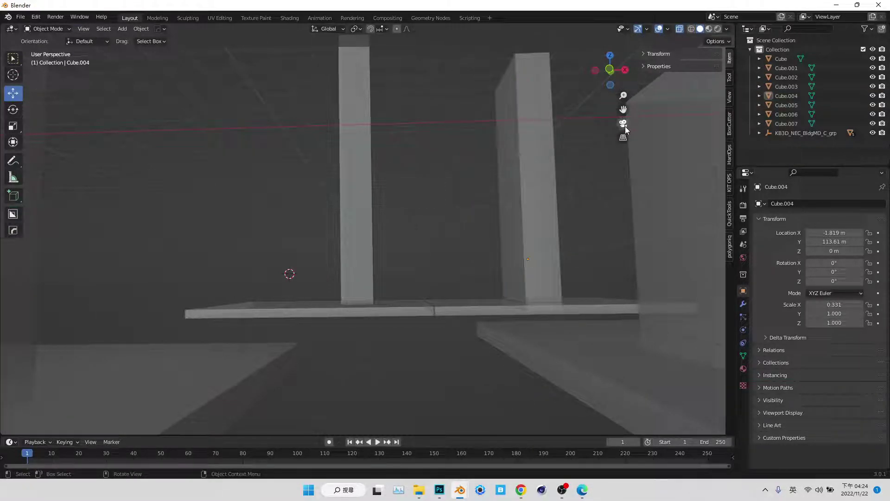
Turn off X-ray and duplicate the left floor slab in place.
{"action": "left_click", "coordinate": [680, 30]}
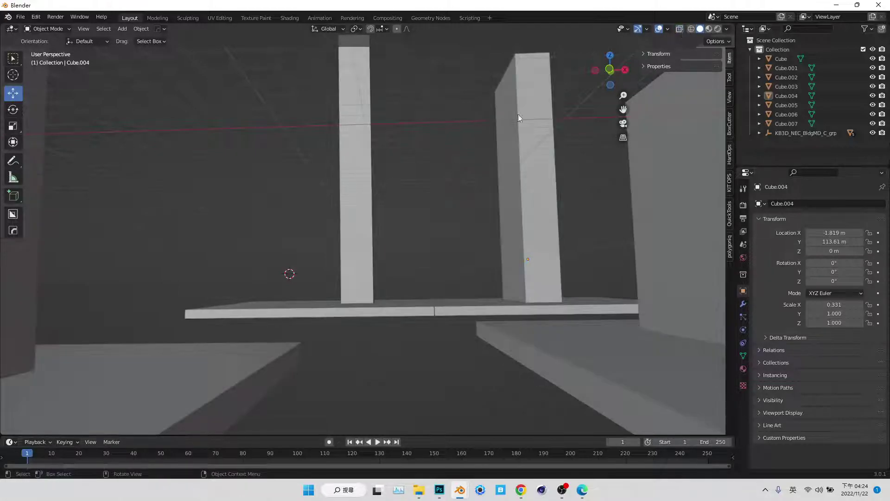
{"action": "left_click", "coordinate": [370, 204]}
{"action": "left_click", "coordinate": [417, 307]}
{"action": "key", "text": "shift+d"}
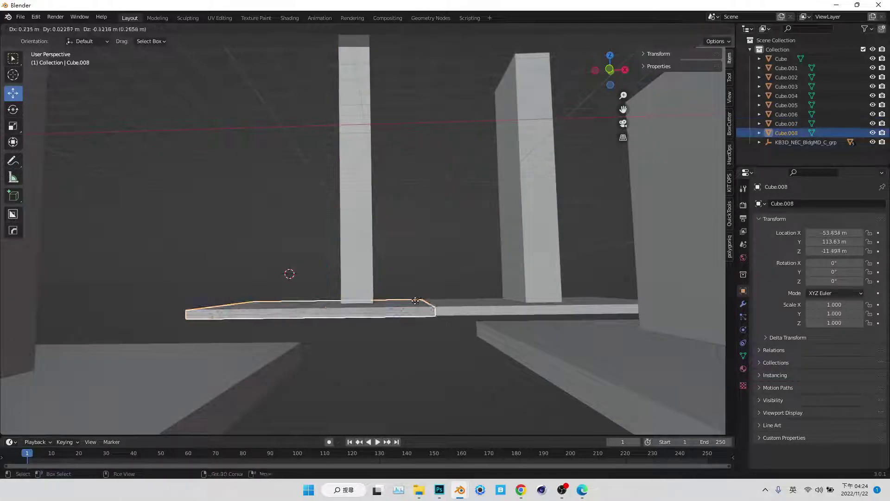
{"action": "key", "text": "Escape"}
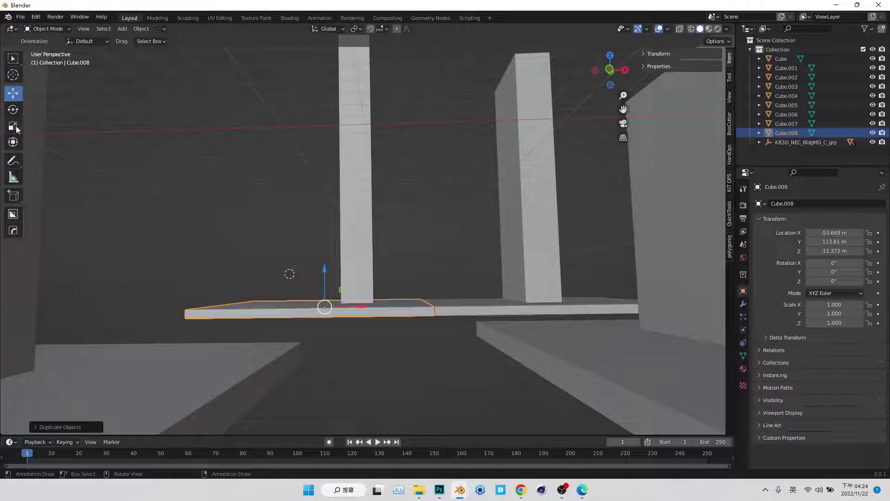
Enlarge the copied slab into a 524 × 402 m plane and apply its scale.
{"action": "left_click", "coordinate": [15, 127]}
{"action": "left_click", "coordinate": [658, 54]}
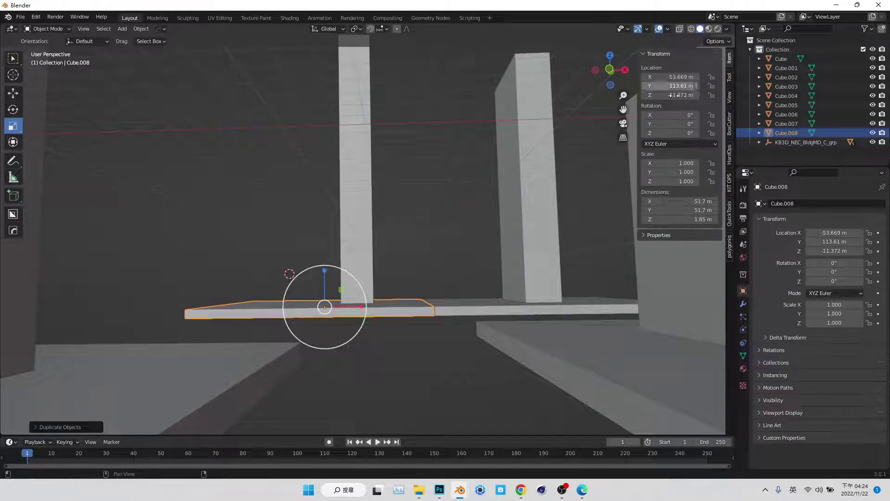
{"action": "mouse_move", "coordinate": [676, 181]}
{"action": "left_mouse_down"}
{"action": "mouse_move", "coordinate": [700, 181]}
{"action": "mouse_move", "coordinate": [702, 163]}
{"action": "left_mouse_up"}
{"action": "key", "text": "ctrl+z"}
{"action": "key", "text": "ctrl+a"}
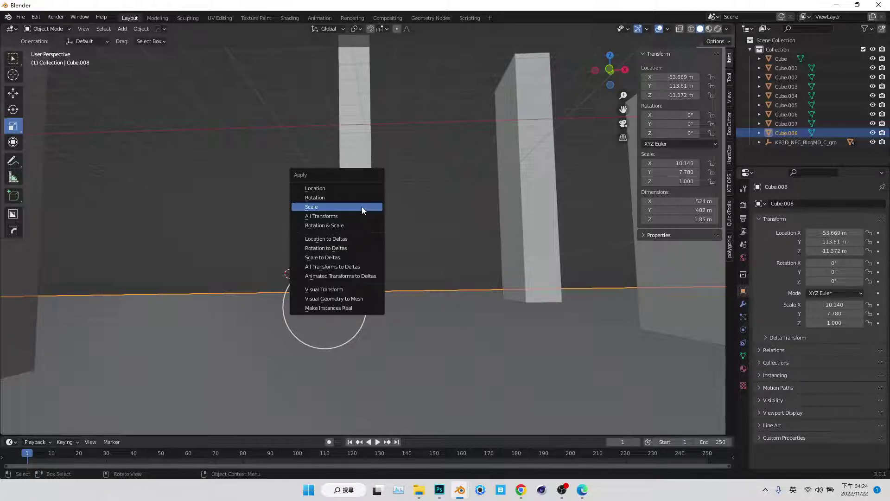
{"action": "left_click", "coordinate": [362, 207]}
Lower the ground plane along Z to just below the base slabs.
{"action": "key", "text": "shift+space"}
{"action": "key", "text": "g"}
{"action": "key", "text": "g"}
{"action": "key", "text": "z"}
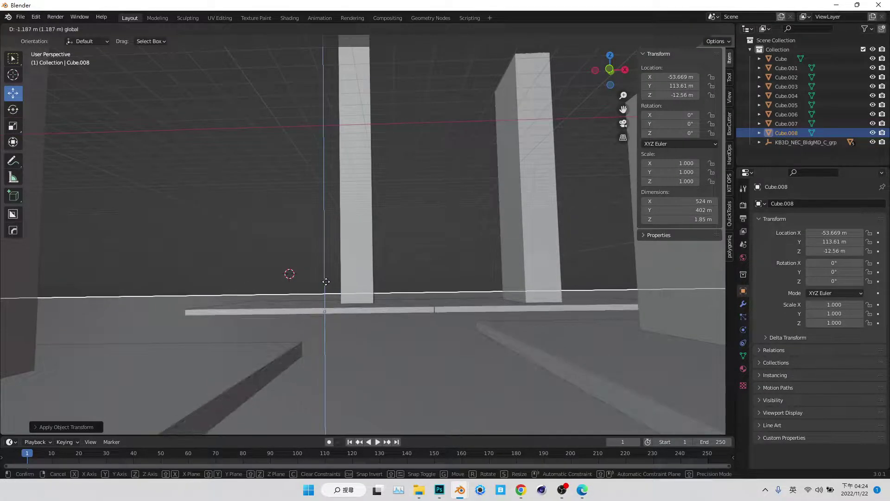
{"action": "left_click", "coordinate": [428, 232]}
{"action": "left_click", "coordinate": [498, 261]}
Move the right pillar farther right, and the left pillar and left slab farther left.
{"action": "left_click", "coordinate": [536, 211]}
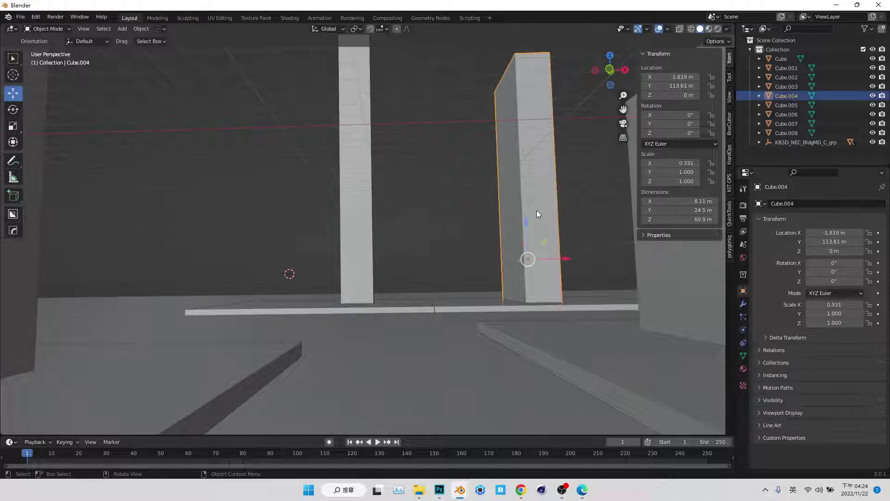
{"action": "left_click_drag", "start_coordinate": [592, 258], "coordinate": [651, 259]}
{"action": "left_click", "coordinate": [368, 197]}
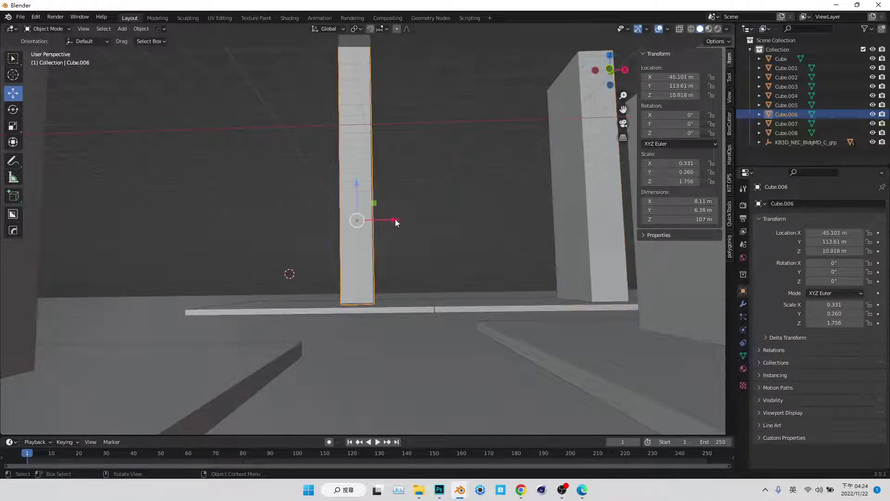
{"action": "left_click_drag", "start_coordinate": [396, 218], "coordinate": [203, 224]}
{"action": "left_click", "coordinate": [299, 312]}
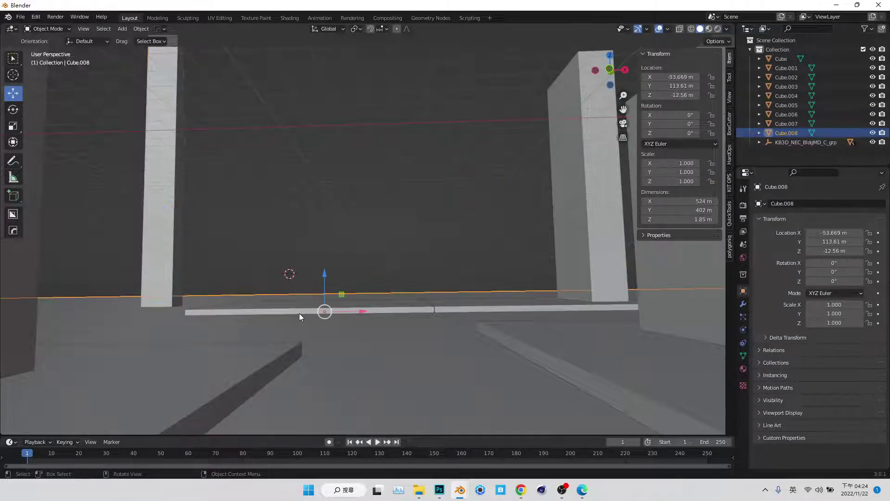
{"action": "left_click_drag", "start_coordinate": [350, 304], "coordinate": [183, 306]}
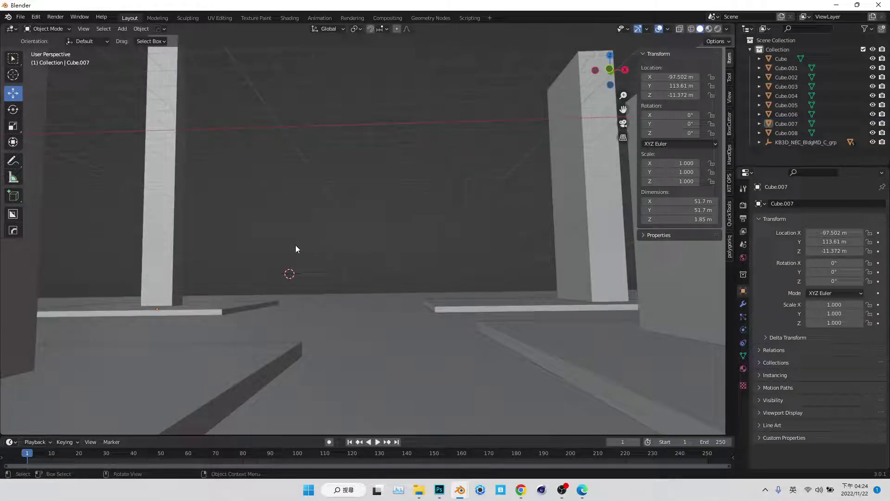
In Photoshop, brush the two horizontal thirds lines on a new grid layer.
{"action": "left_click", "coordinate": [439, 489]}
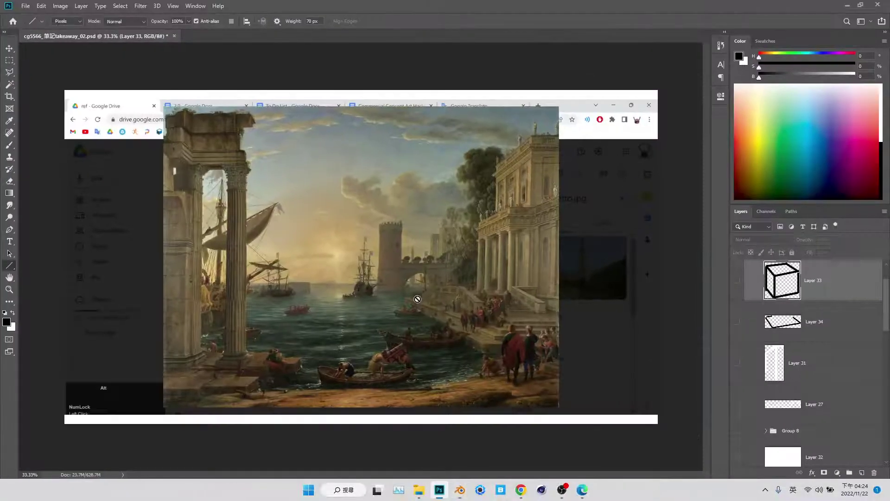
{"action": "left_click", "coordinate": [861, 472]}
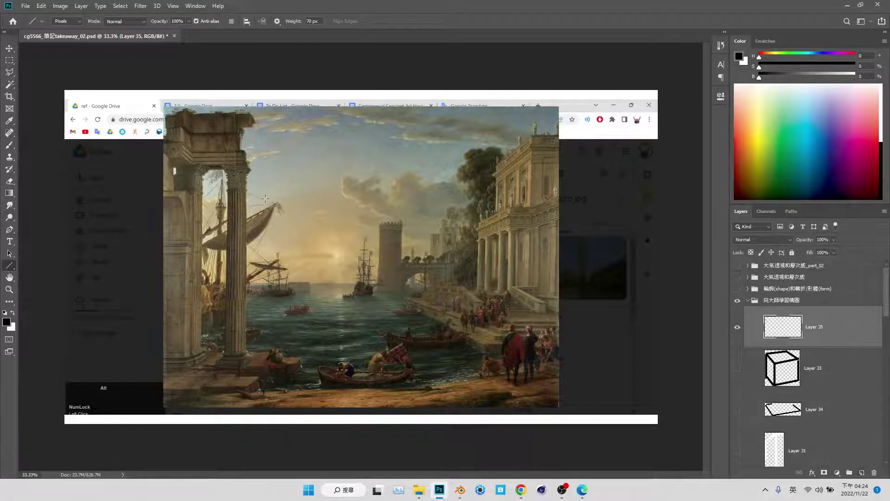
{"action": "key", "text": "b"}
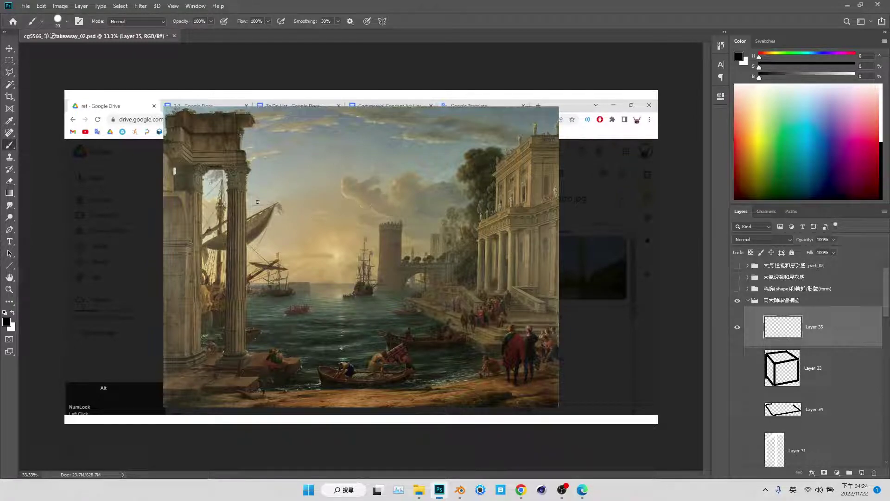
{"action": "left_click_drag", "start_coordinate": [155, 230], "coordinate": [541, 231]}
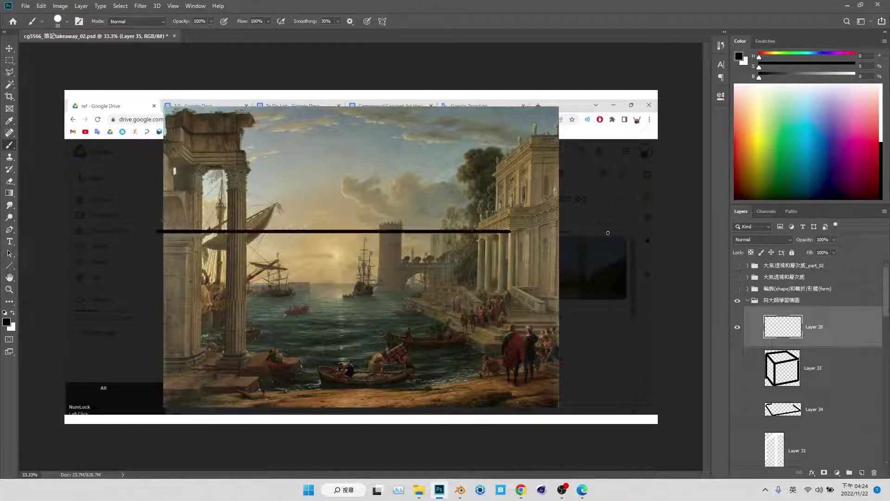
{"action": "left_click_drag", "start_coordinate": [145, 318], "coordinate": [585, 318]}
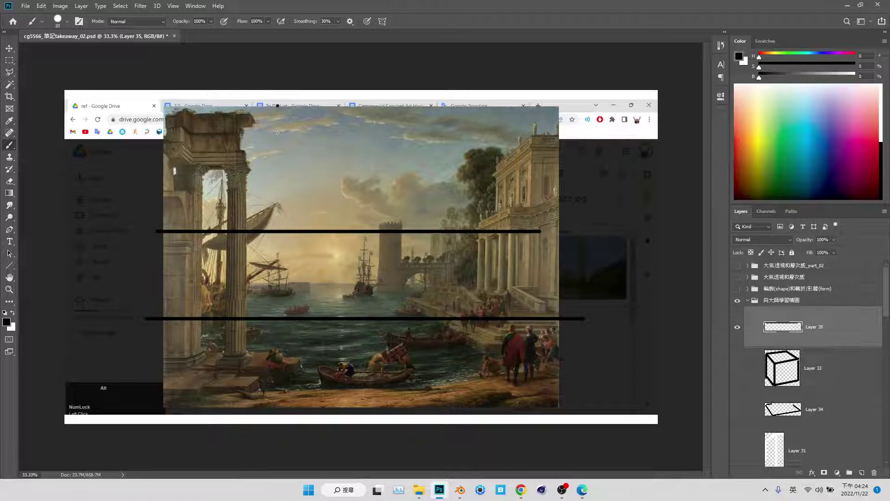
Draw the two vertical thirds lines, nudge the grid, and load the painting's outline selection.
{"action": "left_click_drag", "start_coordinate": [278, 105], "coordinate": [278, 385]}
{"action": "left_click_drag", "start_coordinate": [418, 105], "coordinate": [417, 408]}
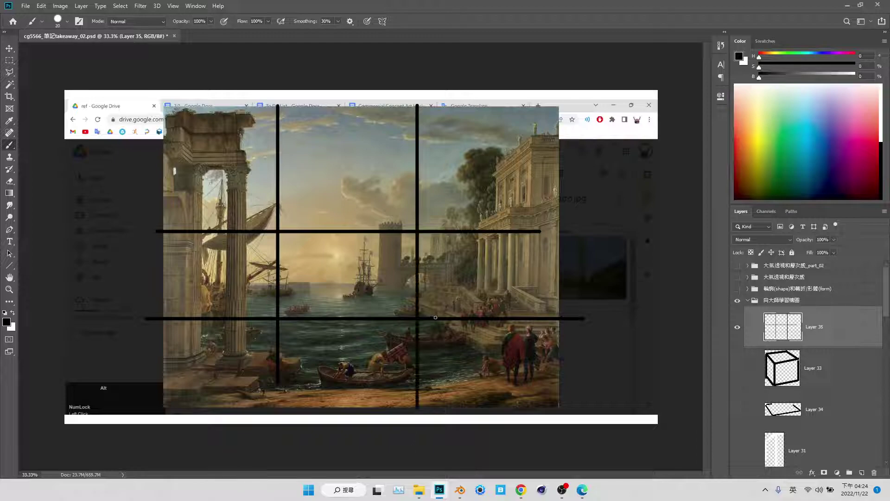
{"action": "key", "text": "v"}
{"action": "left_click_drag", "start_coordinate": [436, 317], "coordinate": [453, 313]}
{"action": "scroll", "coordinate": [803, 379], "scroll_direction": "down", "scroll_amount": 3}
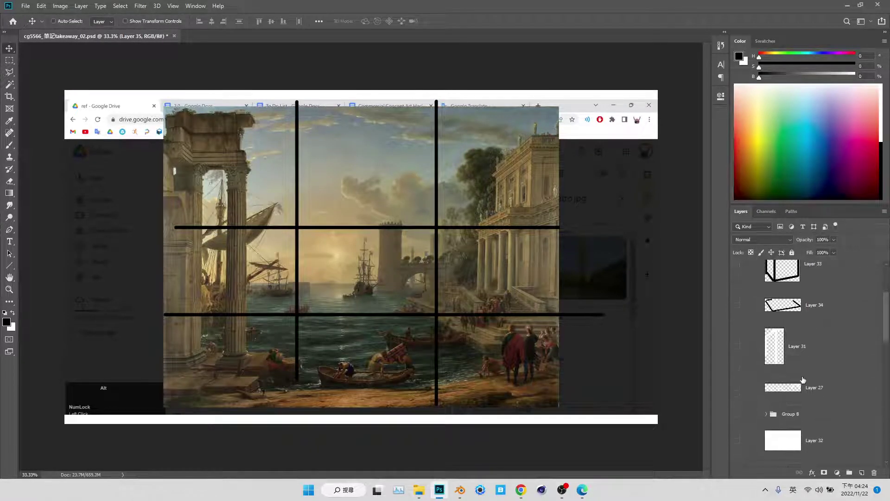
{"action": "scroll", "coordinate": [802, 379], "scroll_direction": "down", "scroll_amount": 5}
{"action": "left_click", "coordinate": [782, 437], "text": "ctrl"}
Cancel the crop and drag the Layer 35 grid up to realign it on the painting.
{"action": "key", "text": "c"}
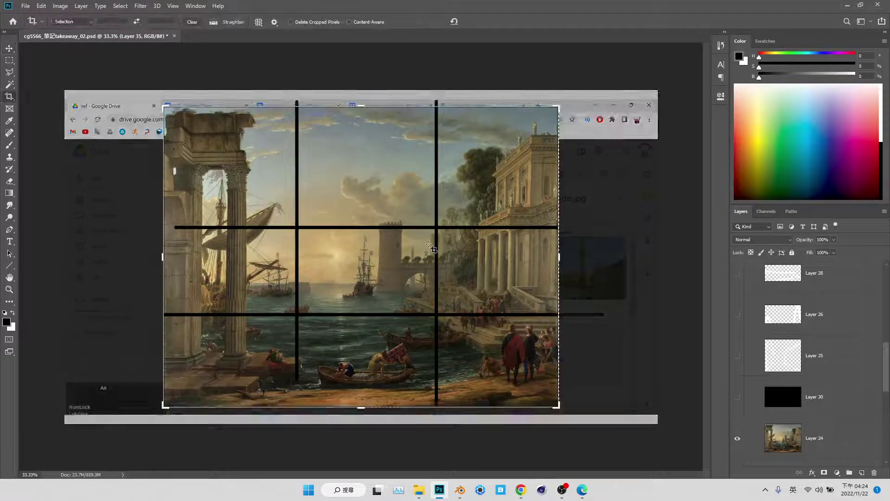
{"action": "key", "text": "Escape"}
{"action": "key", "text": "v"}
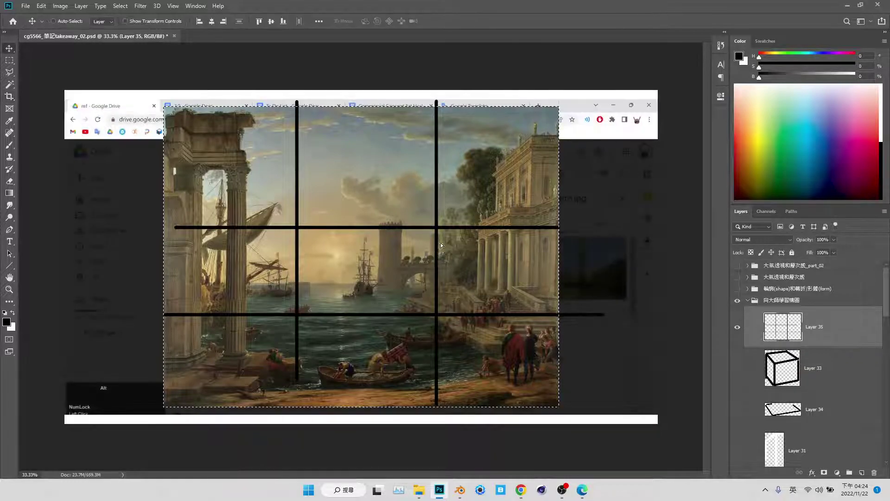
{"action": "left_click_drag", "start_coordinate": [440, 243], "coordinate": [441, 227]}
{"action": "scroll", "coordinate": [790, 398], "scroll_direction": "up", "scroll_amount": 2}
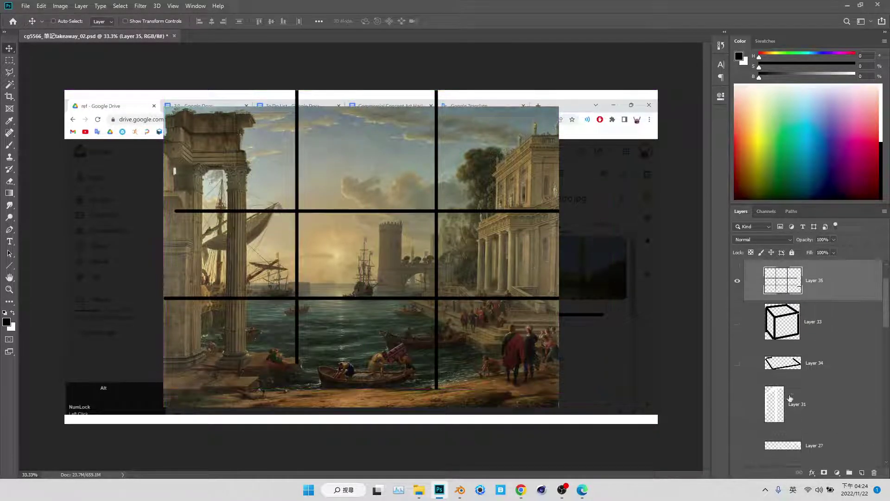
{"action": "scroll", "coordinate": [790, 399], "scroll_direction": "down", "scroll_amount": 2}
{"action": "scroll", "coordinate": [790, 403], "scroll_direction": "down", "scroll_amount": 1}
{"action": "scroll", "coordinate": [790, 408], "scroll_direction": "down", "scroll_amount": 1}
{"action": "scroll", "coordinate": [789, 414], "scroll_direction": "down", "scroll_amount": 1}
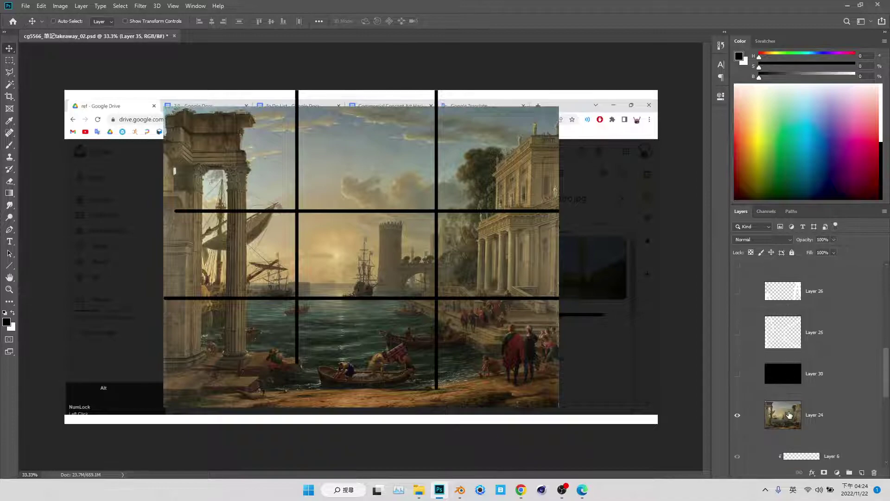
Load the painting's outline as a selection and preview a crop, then cancel it.
{"action": "left_click", "coordinate": [790, 414], "text": "ctrl"}
{"action": "key", "text": "c"}
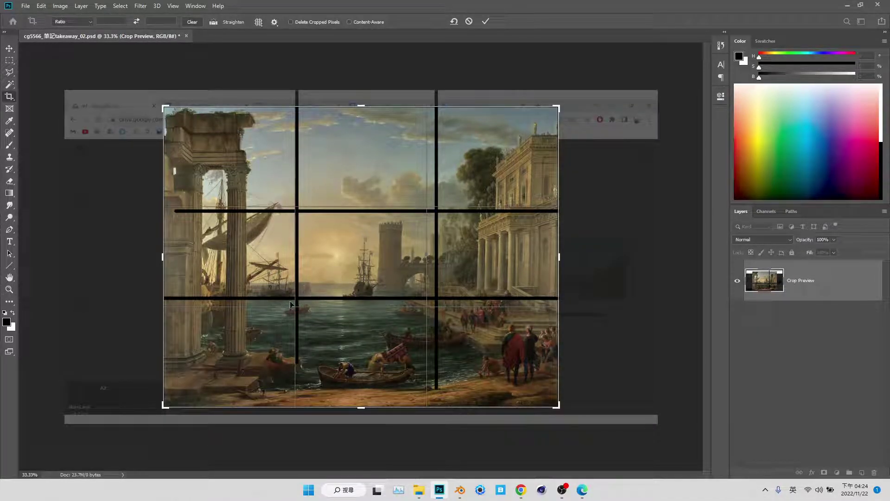
{"action": "key", "text": "Escape"}
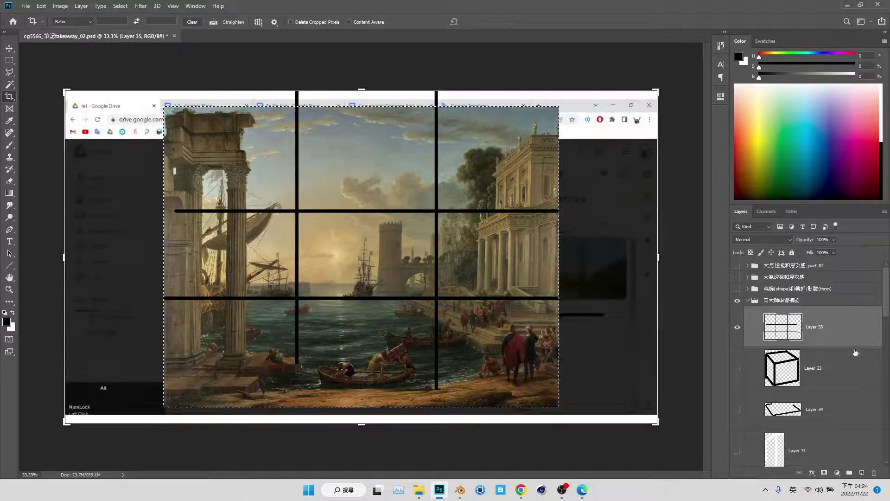
Brush circles around the four thirds-grid intersections on Layer 36.
{"action": "key", "text": "b"}
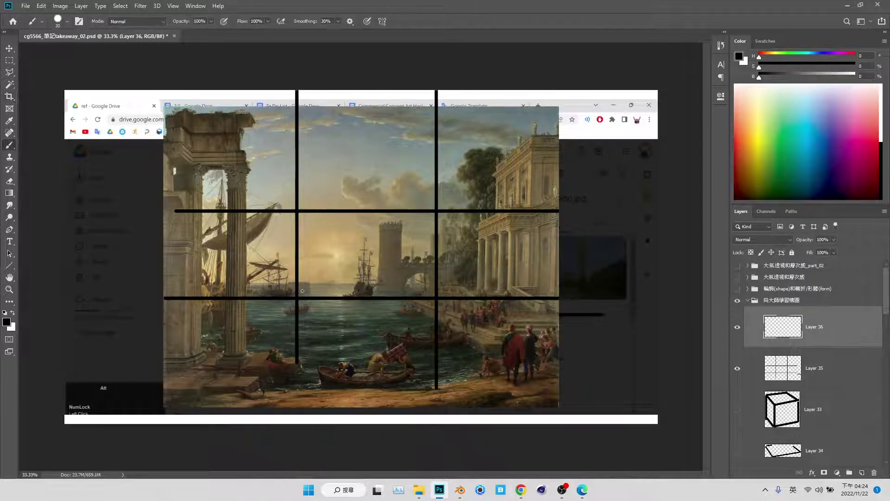
{"action": "left_click_drag", "start_coordinate": [300, 296], "coordinate": [298, 300]}
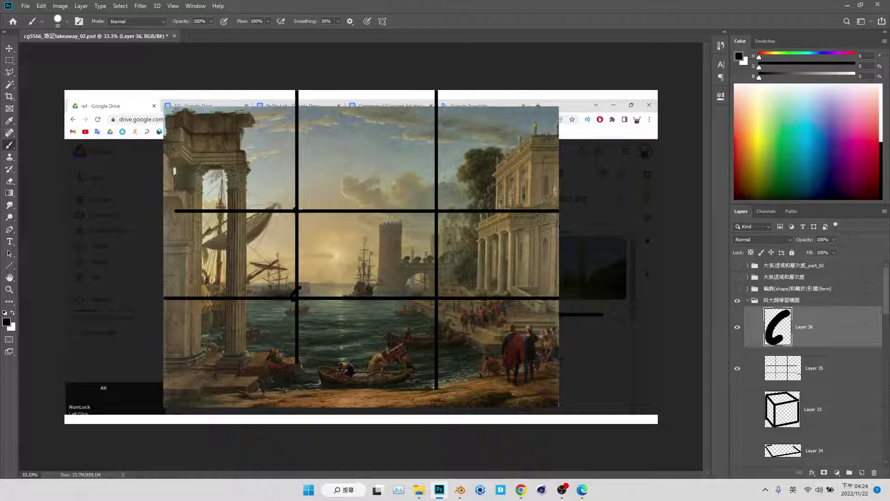
{"action": "left_click", "coordinate": [301, 208]}
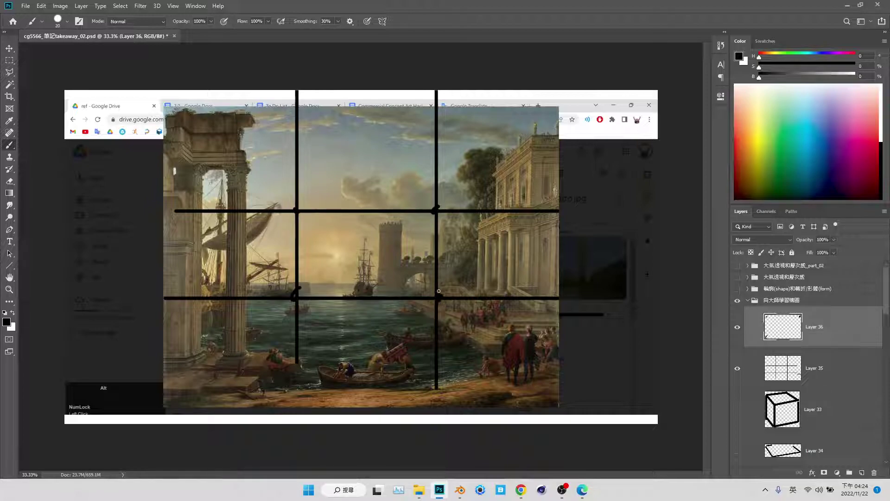
{"action": "left_click_drag", "start_coordinate": [304, 274], "coordinate": [277, 317]}
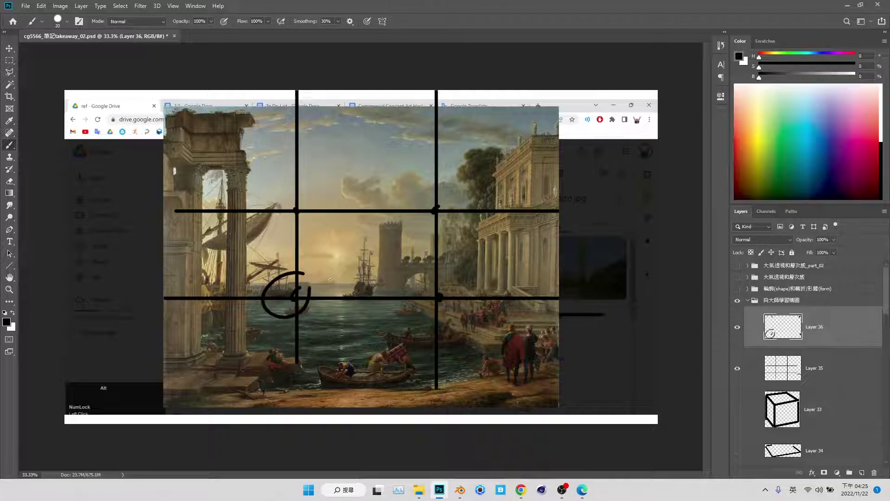
{"action": "left_click_drag", "start_coordinate": [446, 277], "coordinate": [440, 298]}
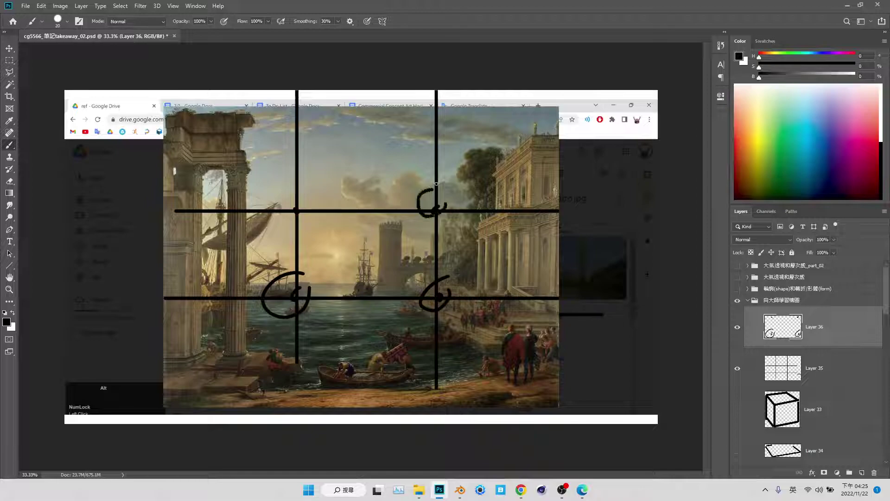
{"action": "left_click_drag", "start_coordinate": [436, 184], "coordinate": [445, 204]}
{"action": "left_click_drag", "start_coordinate": [335, 198], "coordinate": [306, 198]}
{"action": "key", "text": "ctrl+z"}
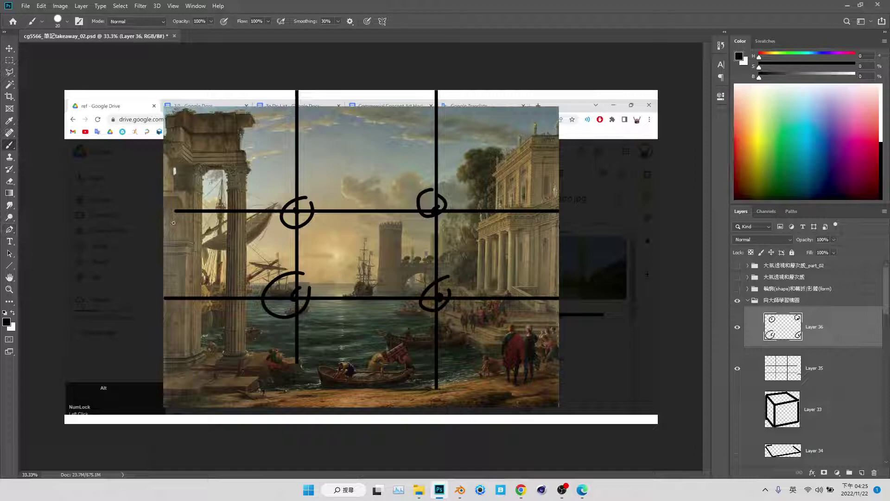
Draw an up-right arrow from the upper-right circle with the Line tool, then add a layer.
{"action": "key", "text": "u"}
{"action": "left_click", "coordinate": [277, 21]}
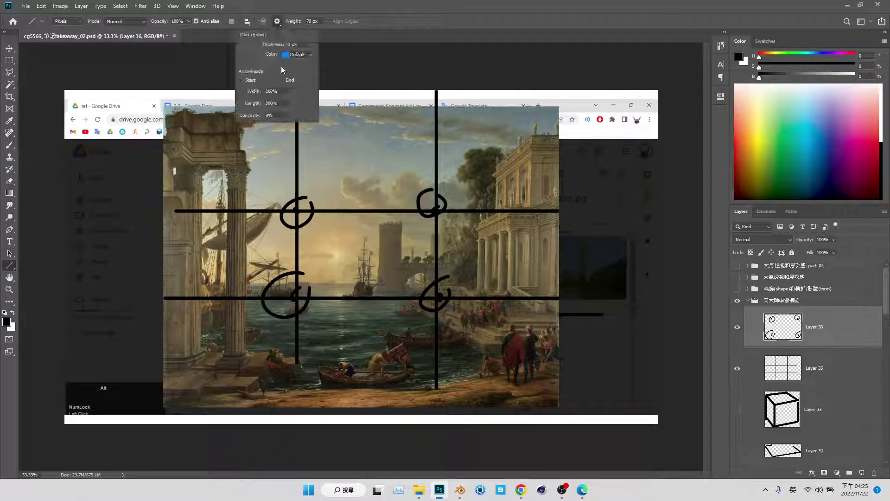
{"action": "left_click_drag", "start_coordinate": [439, 195], "coordinate": [479, 177]}
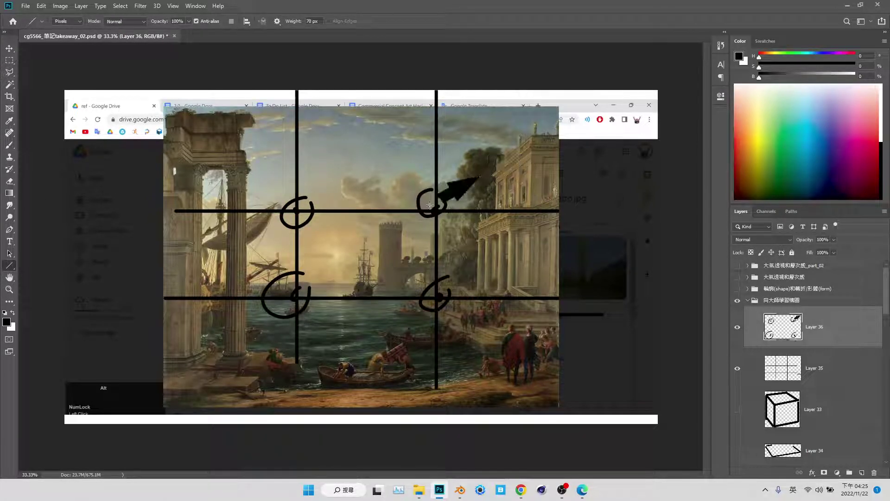
{"action": "key", "text": "ctrl+z"}
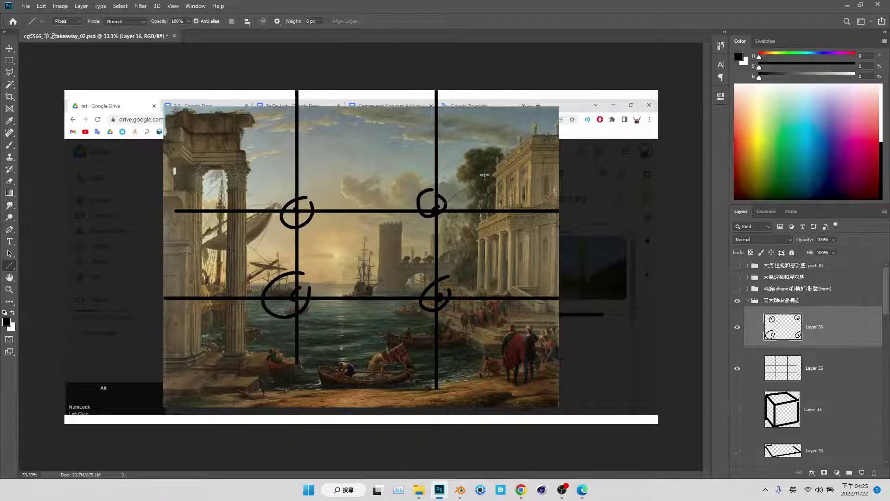
{"action": "left_click_drag", "start_coordinate": [444, 203], "coordinate": [496, 182]}
{"action": "key", "text": "ctrl+z"}
{"action": "left_click_drag", "start_coordinate": [445, 203], "coordinate": [473, 177]}
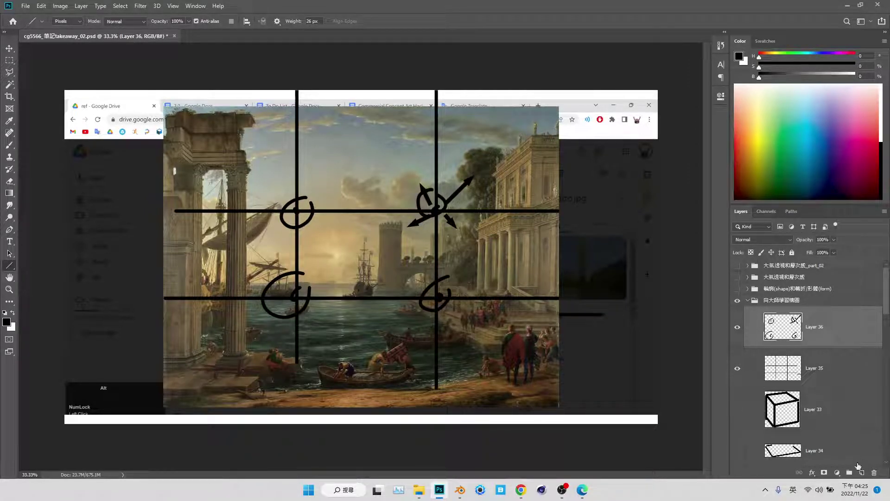
{"action": "left_click", "coordinate": [861, 472]}
Brush a large oval around the four circled intersections on Layer 37, discarding trial guide lines.
{"action": "key", "text": "b"}
{"action": "mouse_move", "coordinate": [363, 174]}
{"action": "left_mouse_down"}
{"action": "mouse_move", "coordinate": [473, 299]}
{"action": "mouse_move", "coordinate": [349, 167]}
{"action": "left_mouse_up"}
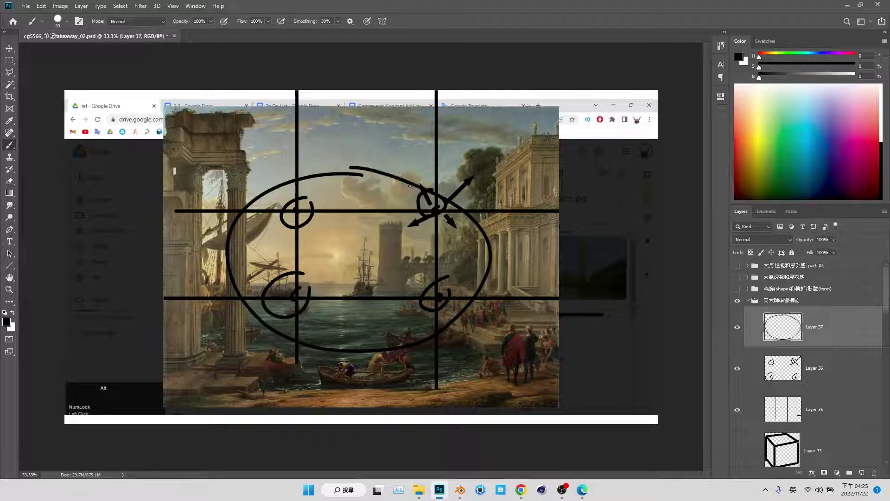
{"action": "key", "text": "u"}
{"action": "left_click_drag", "start_coordinate": [352, 267], "coordinate": [263, 208]}
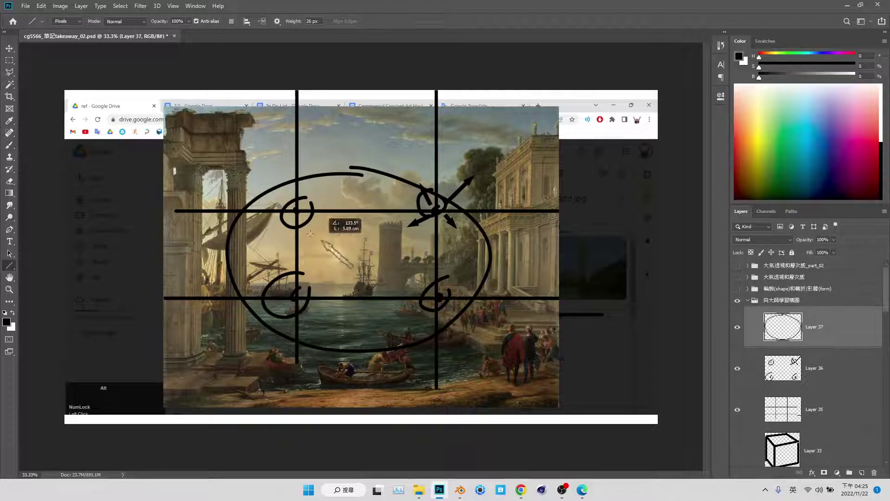
{"action": "mouse_move", "coordinate": [431, 212]}
{"action": "left_mouse_down"}
{"action": "mouse_move", "coordinate": [373, 268]}
{"action": "mouse_move", "coordinate": [292, 310]}
{"action": "left_mouse_up"}
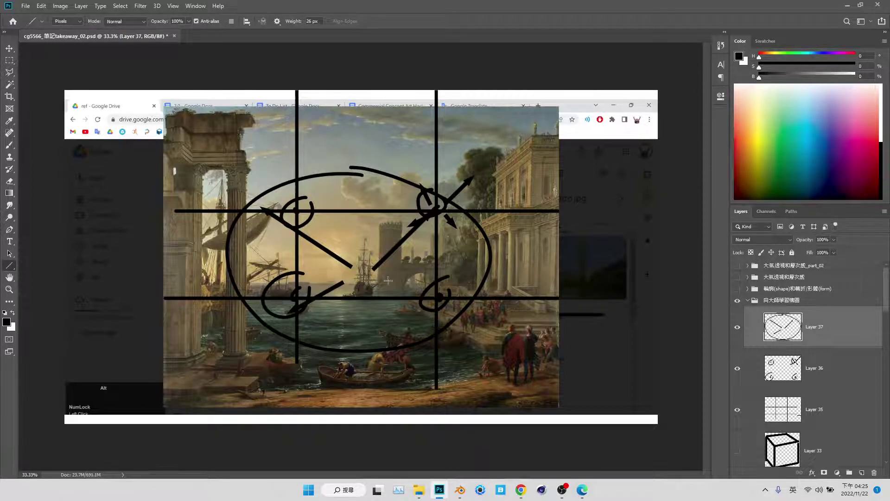
{"action": "left_click_drag", "start_coordinate": [379, 285], "coordinate": [436, 314]}
{"action": "key", "text": "ctrl+z"}
{"action": "key", "text": "ctrl+z"}
{"action": "key", "text": "ctrl+z"}
{"action": "key", "text": "ctrl+z"}
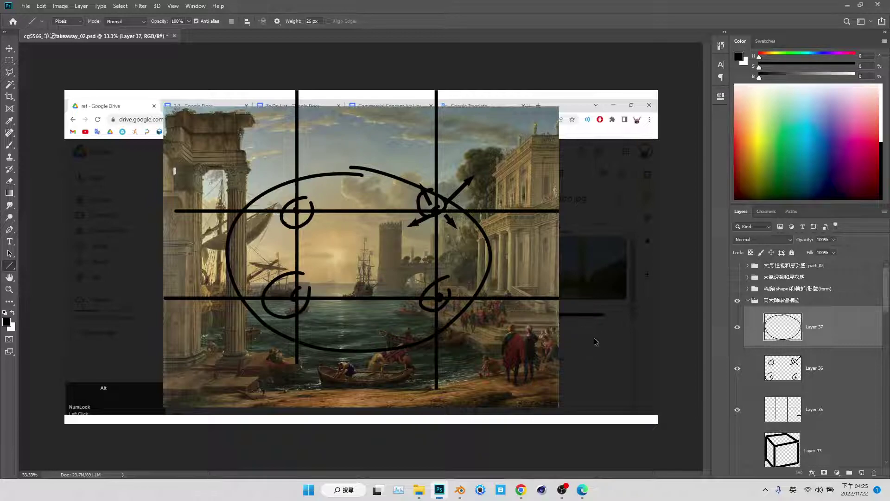
{"action": "key", "text": "ctrl+z"}
{"action": "key", "text": "ctrl+shift+z"}
{"action": "scroll", "coordinate": [823, 408], "scroll_direction": "down", "scroll_amount": 1}
Group Layers 35–37 into Group 9 and zoom to show the whole painting.
{"action": "left_click", "coordinate": [826, 408], "text": "shift"}
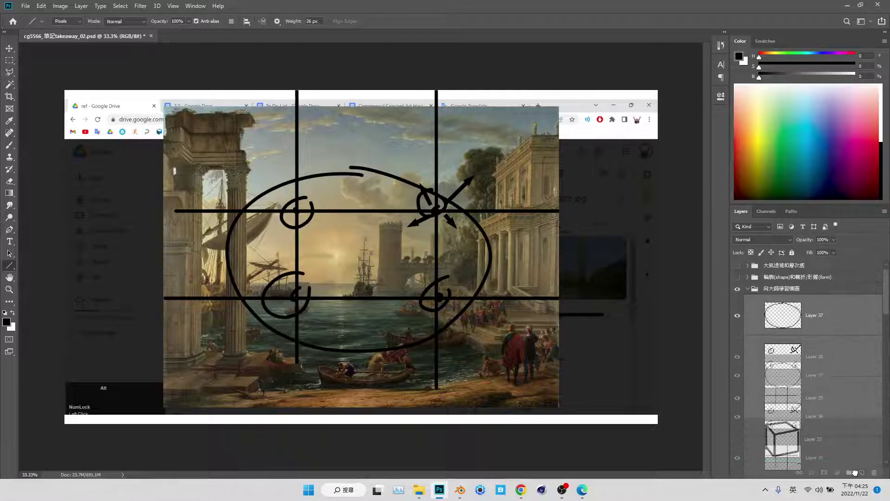
{"action": "left_click_drag", "start_coordinate": [827, 408], "coordinate": [849, 471]}
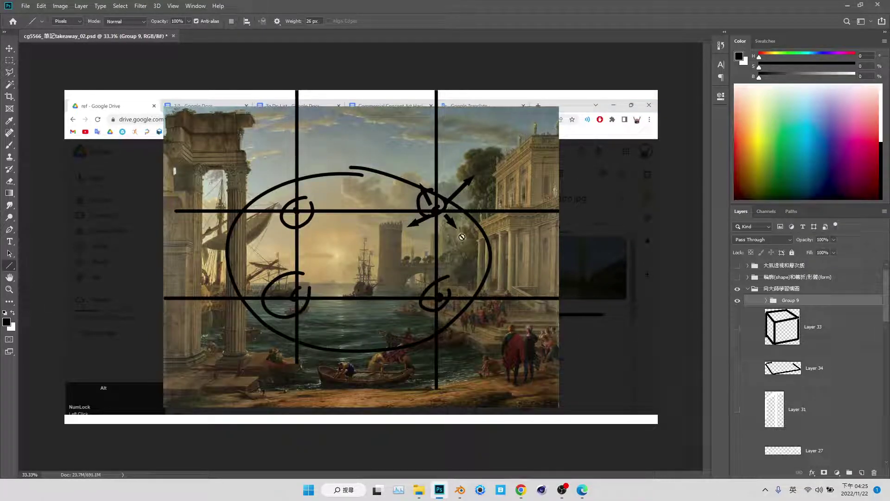
{"action": "left_click", "coordinate": [8, 289]}
{"action": "left_click_drag", "start_coordinate": [366, 223], "coordinate": [384, 222]}
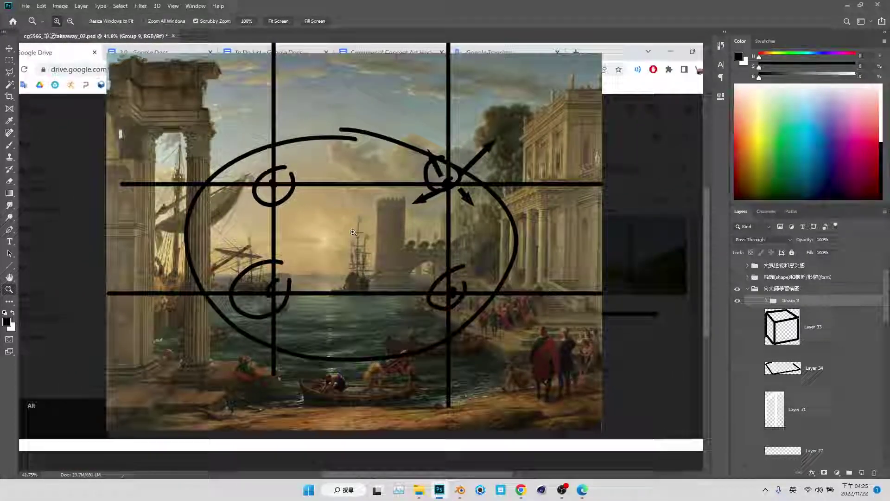
{"action": "mouse_move", "coordinate": [353, 231]}
{"action": "left_mouse_down"}
{"action": "mouse_move", "coordinate": [388, 314]}
{"action": "mouse_move", "coordinate": [396, 293]}
{"action": "left_mouse_up"}
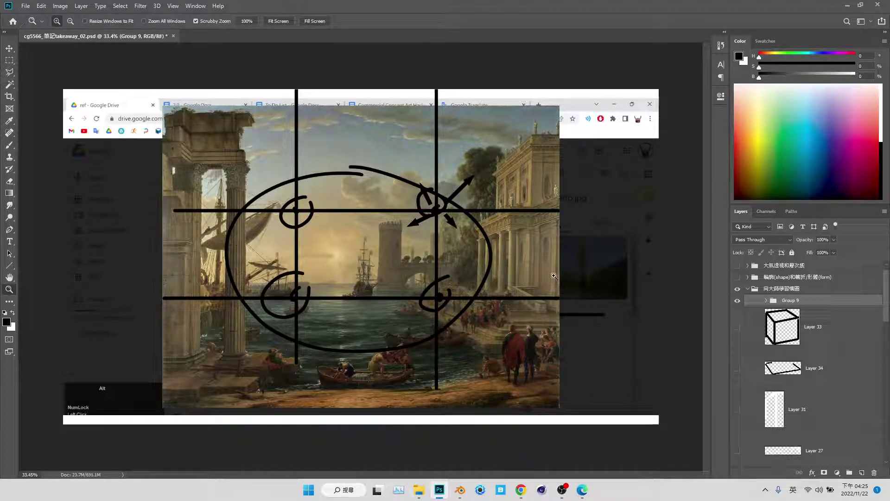
{"action": "left_click_drag", "start_coordinate": [553, 276], "coordinate": [547, 277]}
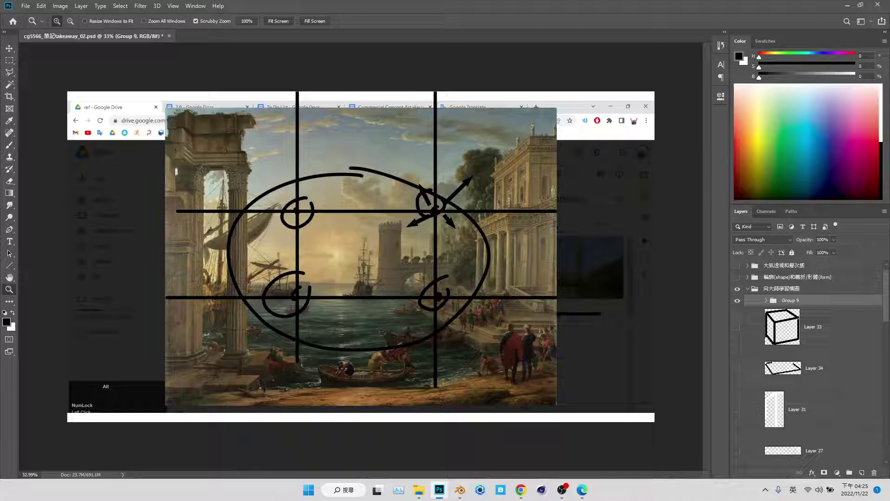